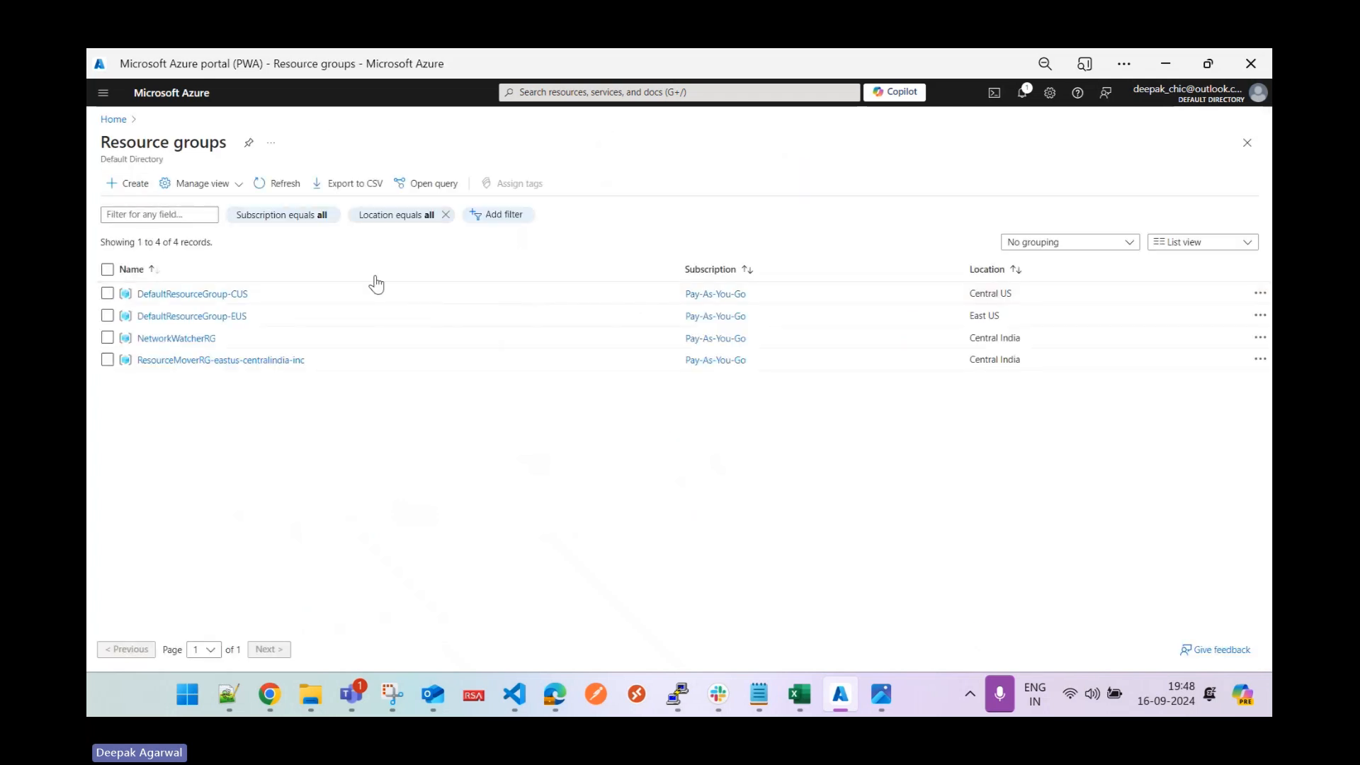
Create resource group rg-z-vnetprac-n-001 in Central India through Review + create.
click(129, 184)
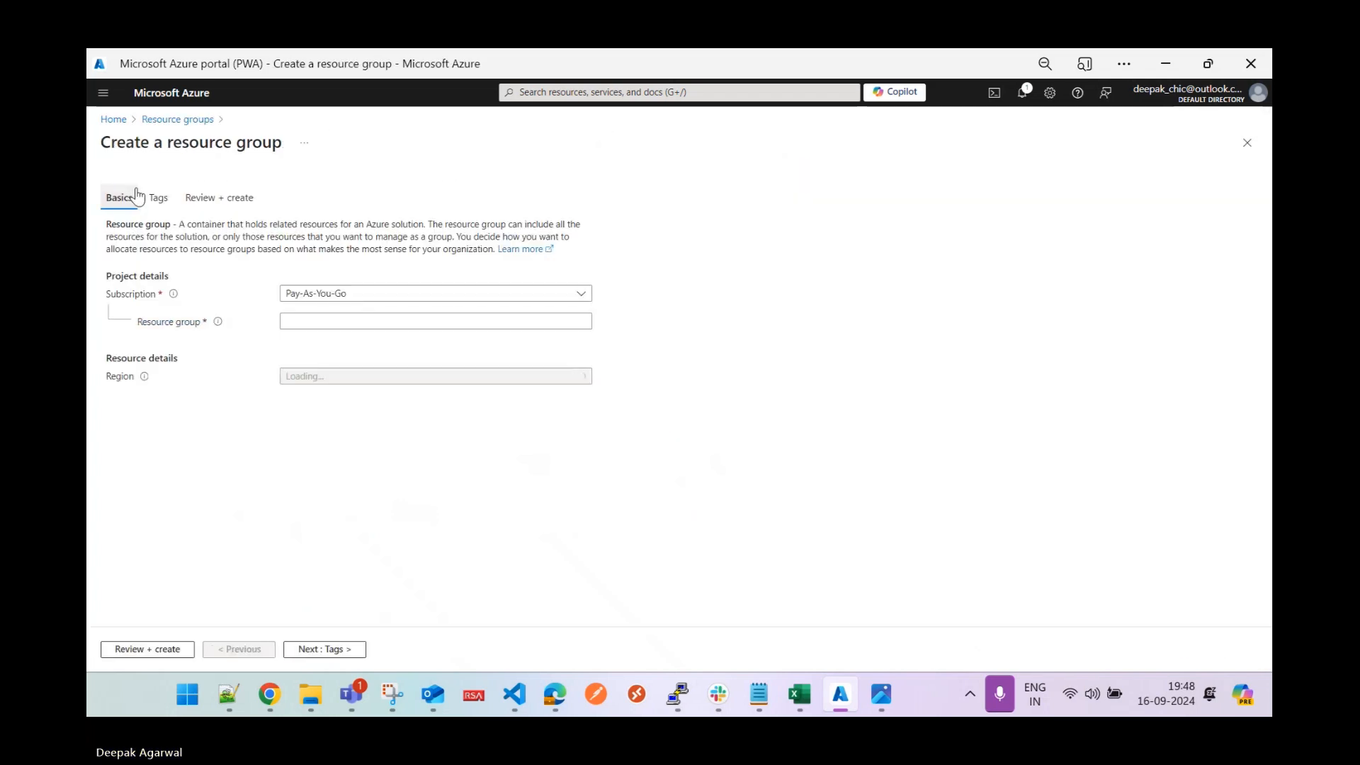
click(366, 323)
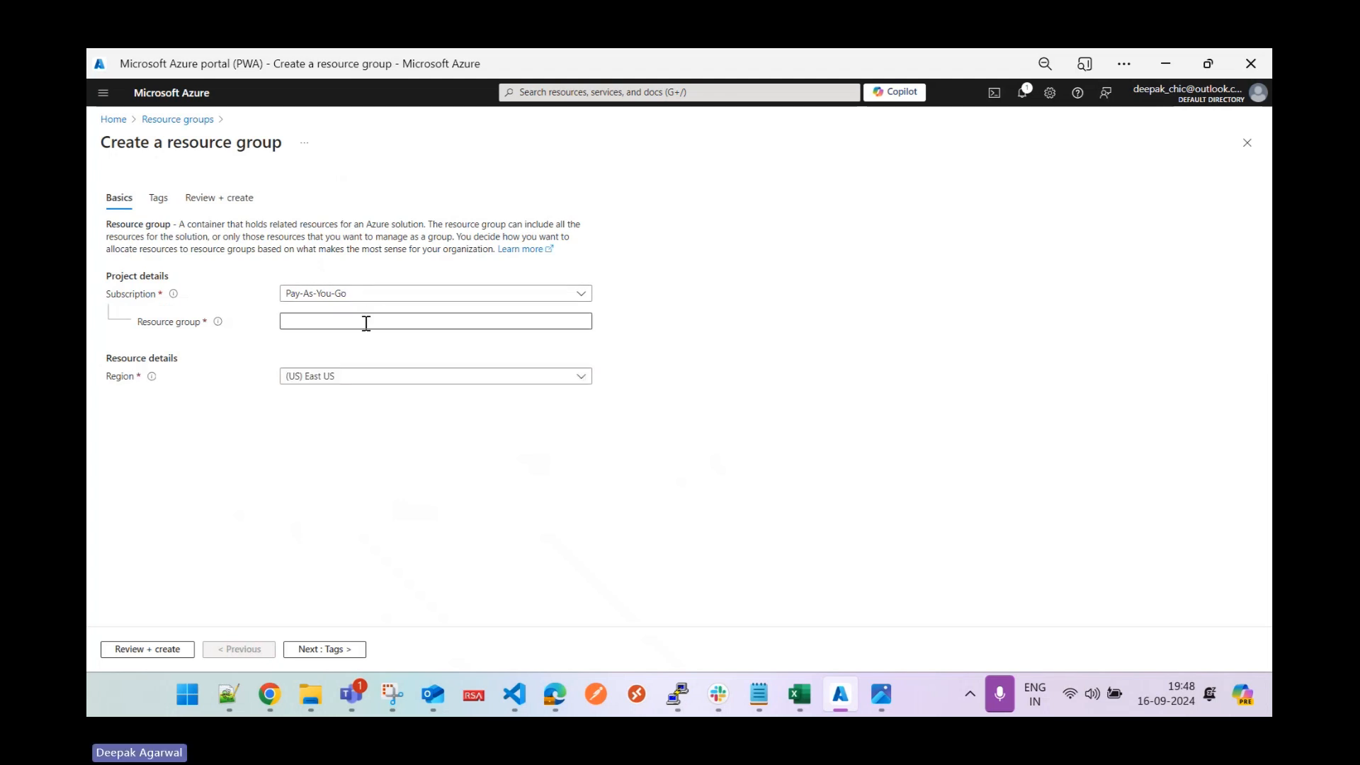
click(367, 323)
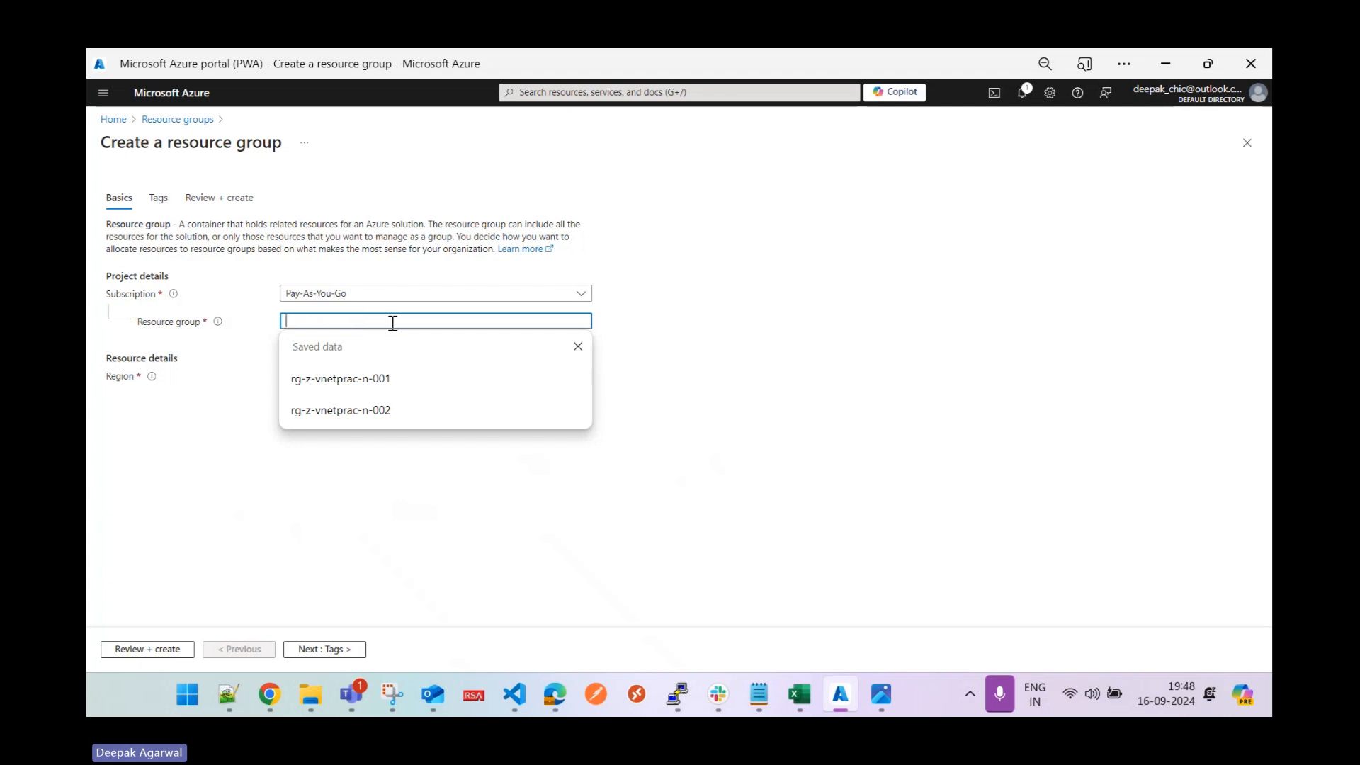
text(rg-z-tunnel)
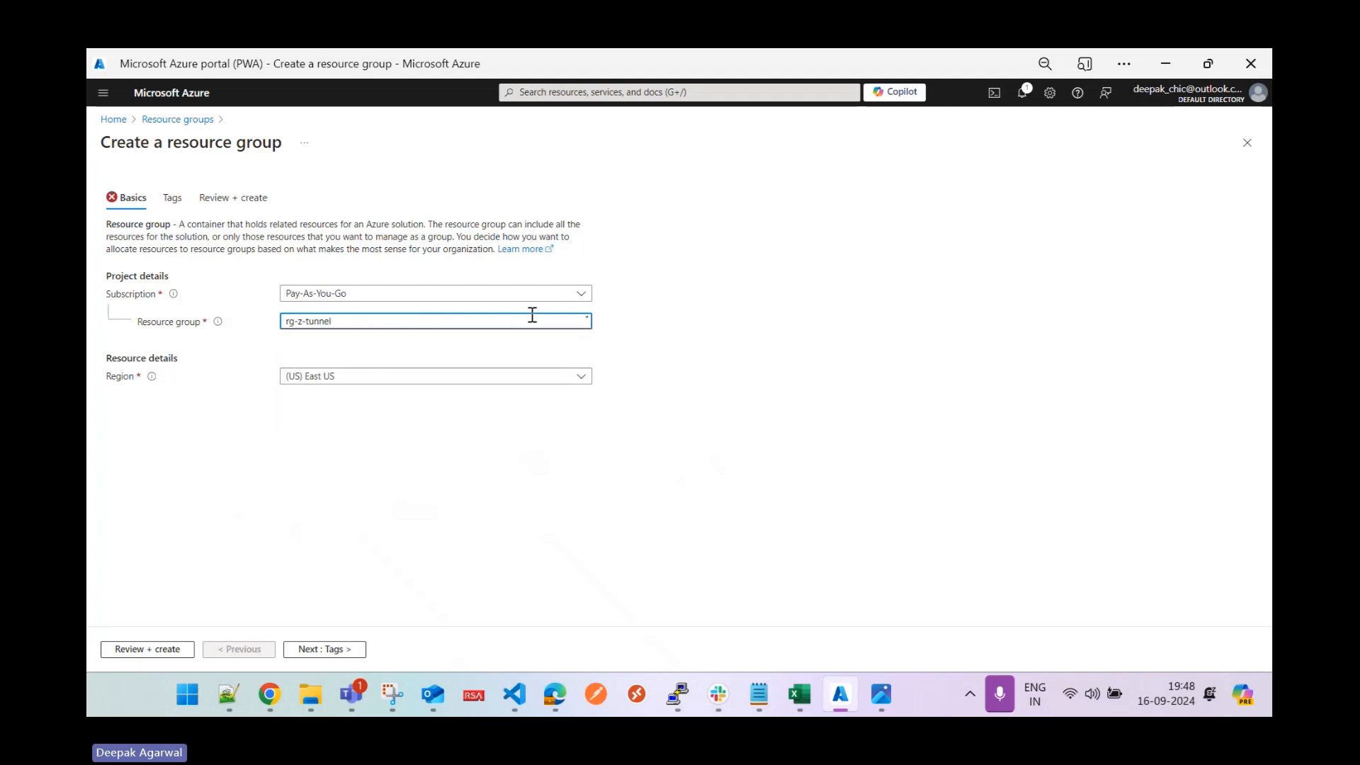
key(BackSpace)
key(BackSpace)
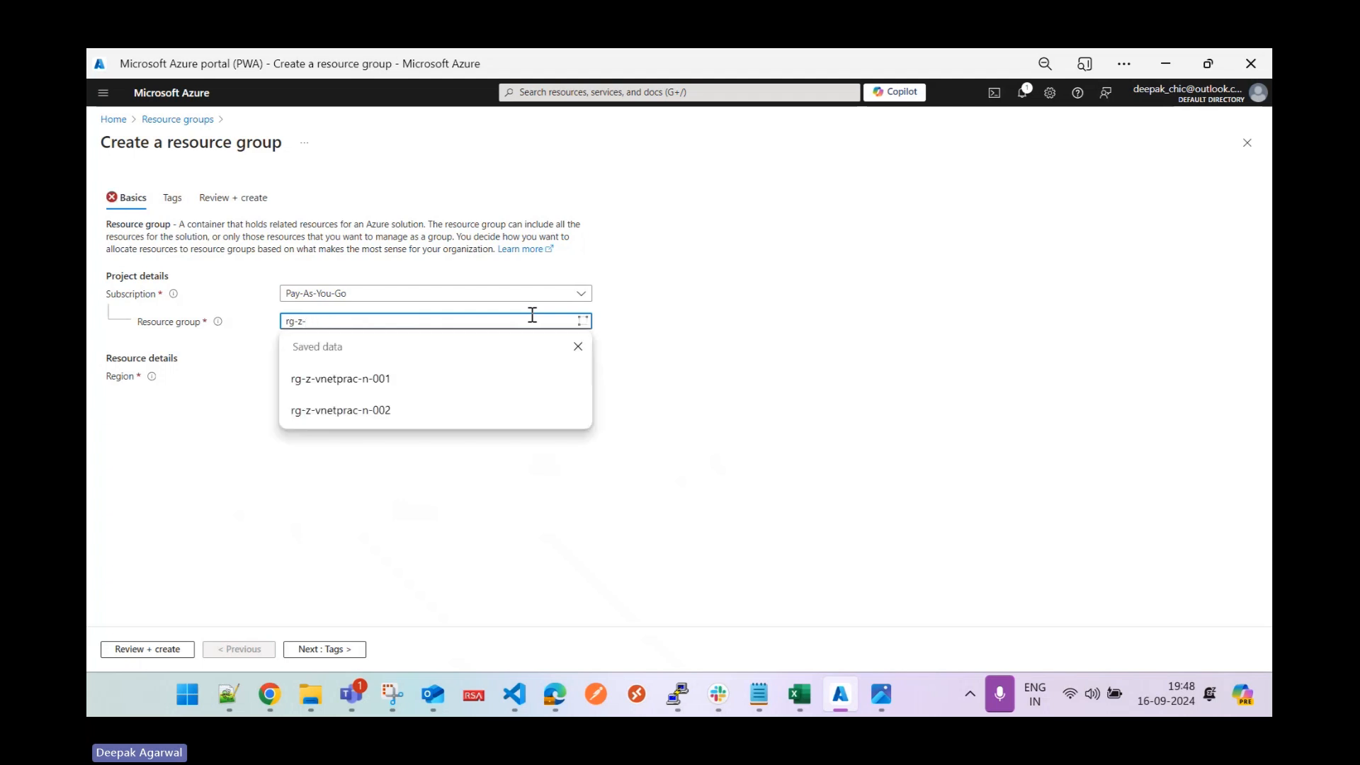
click(411, 378)
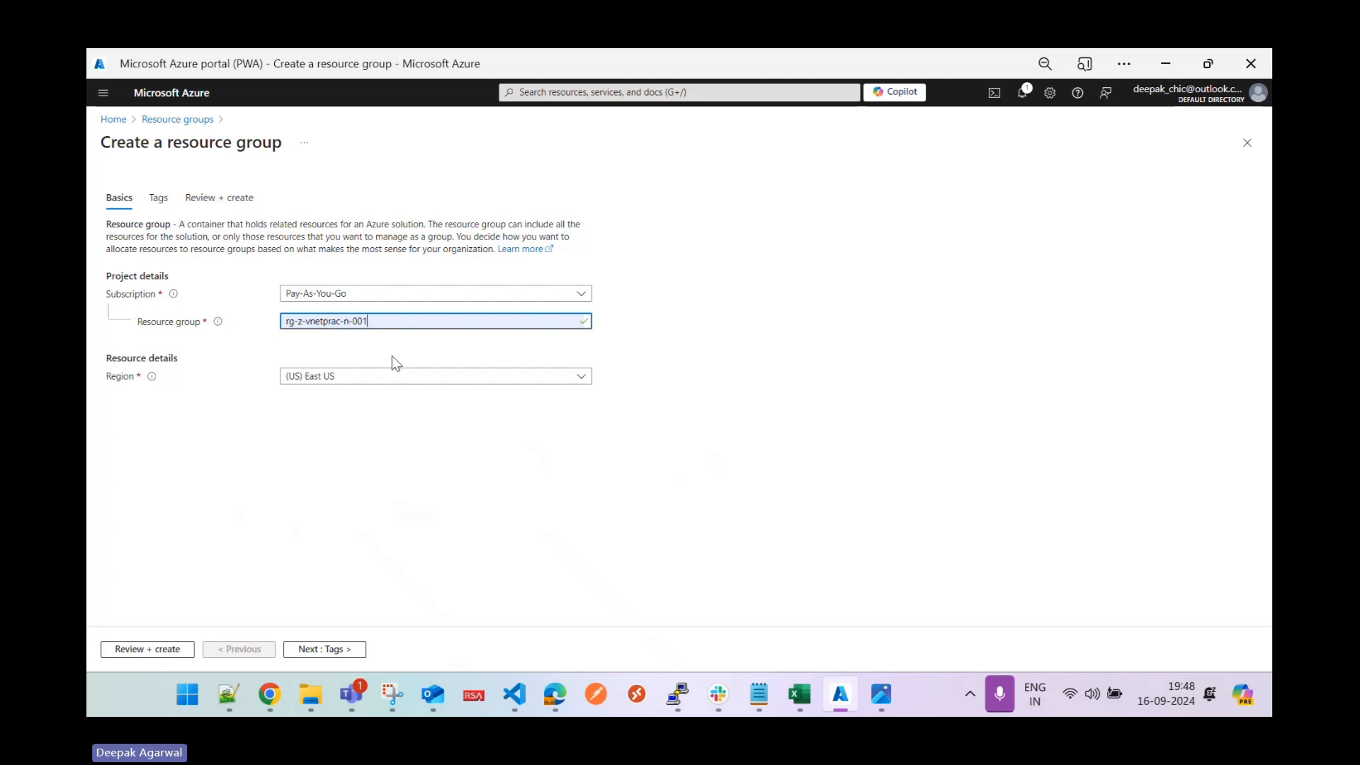
click(394, 375)
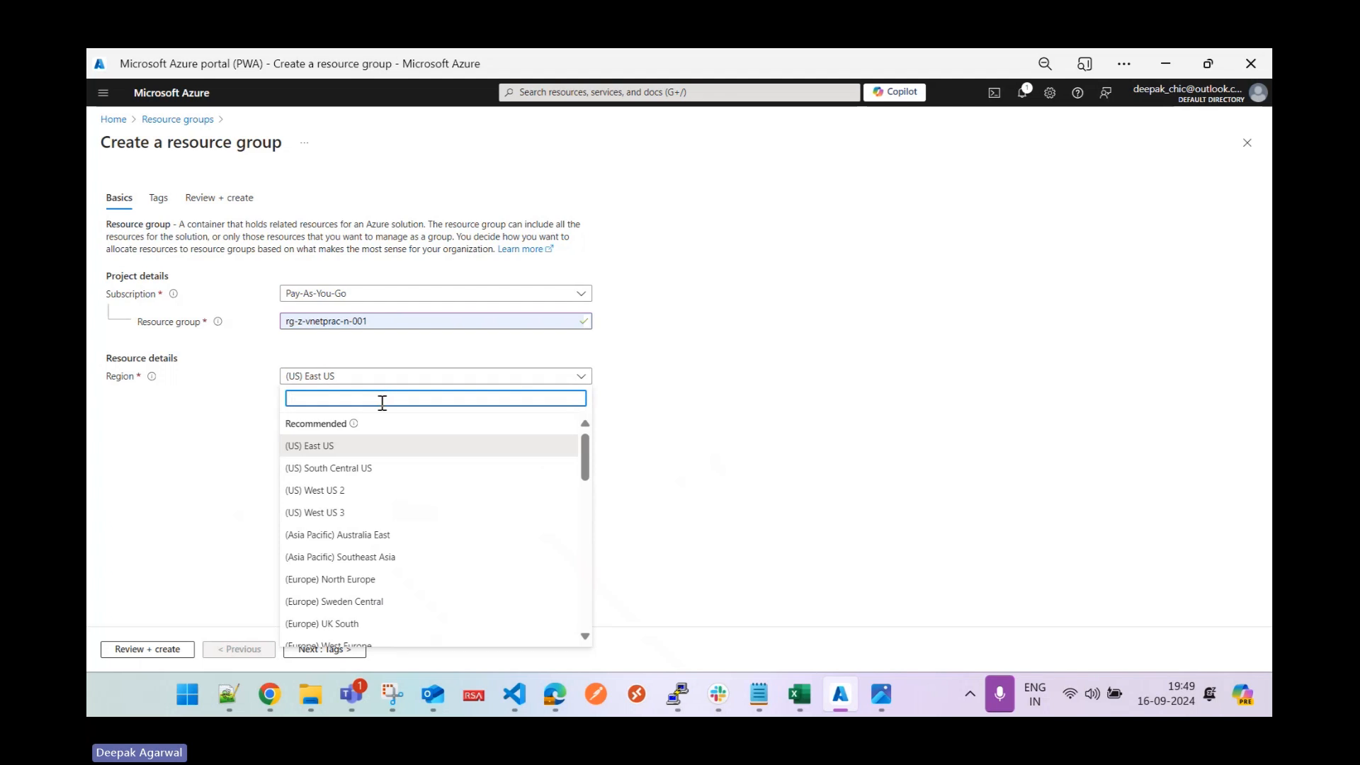
text(cent)
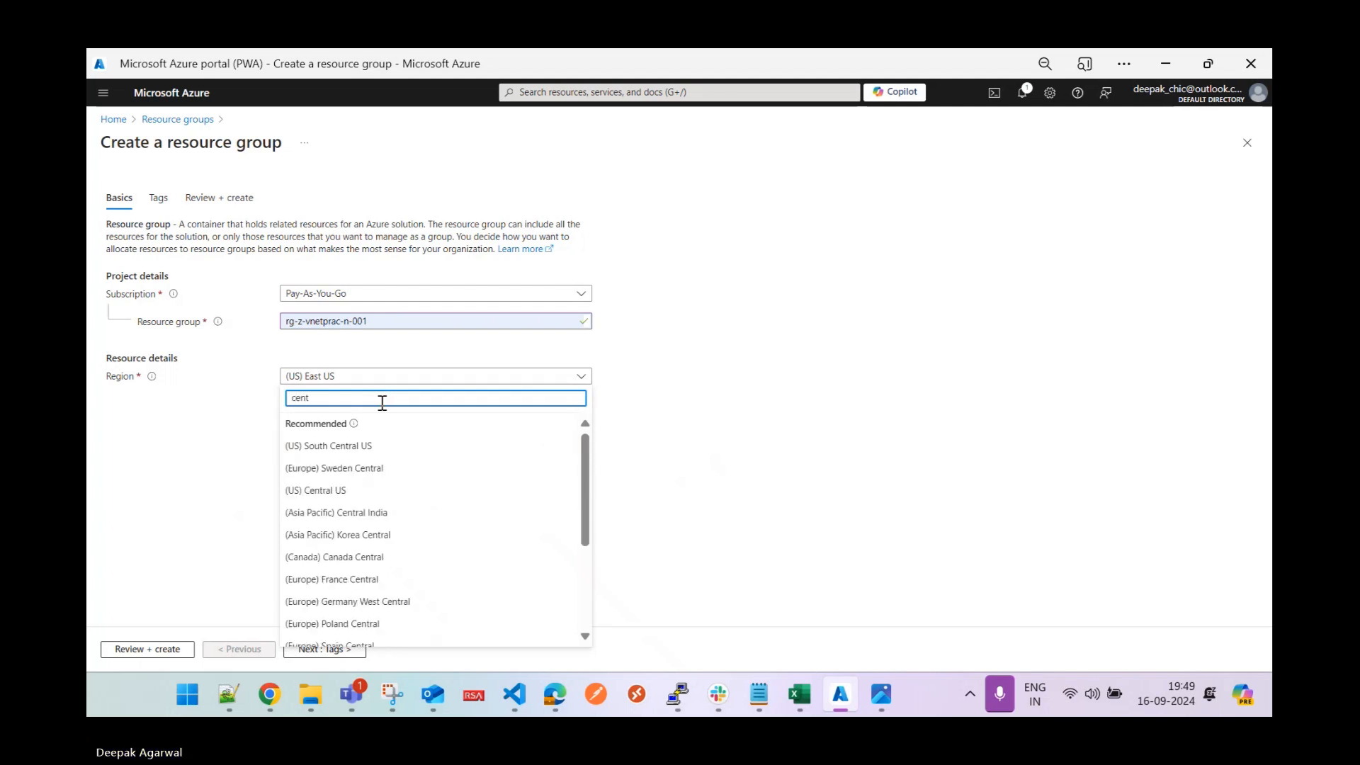
text(ral in)
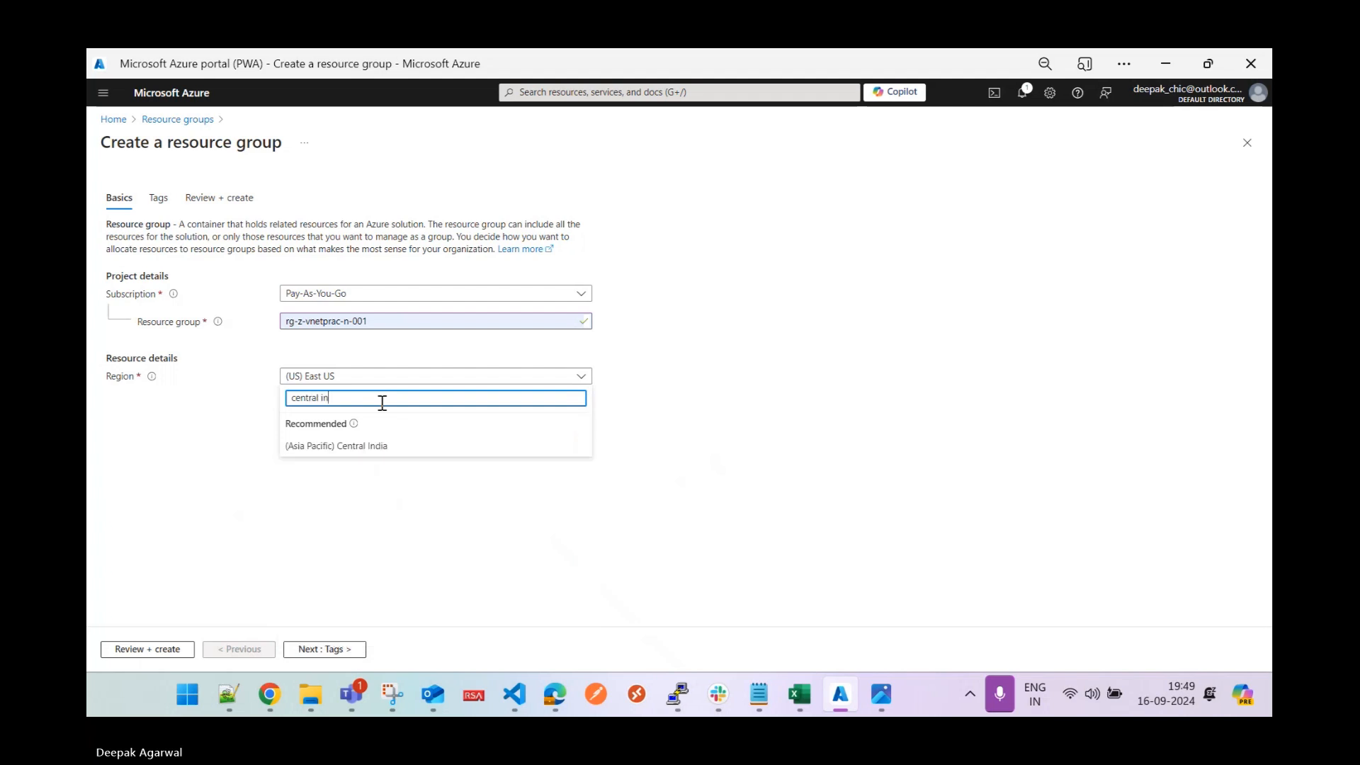
click(381, 446)
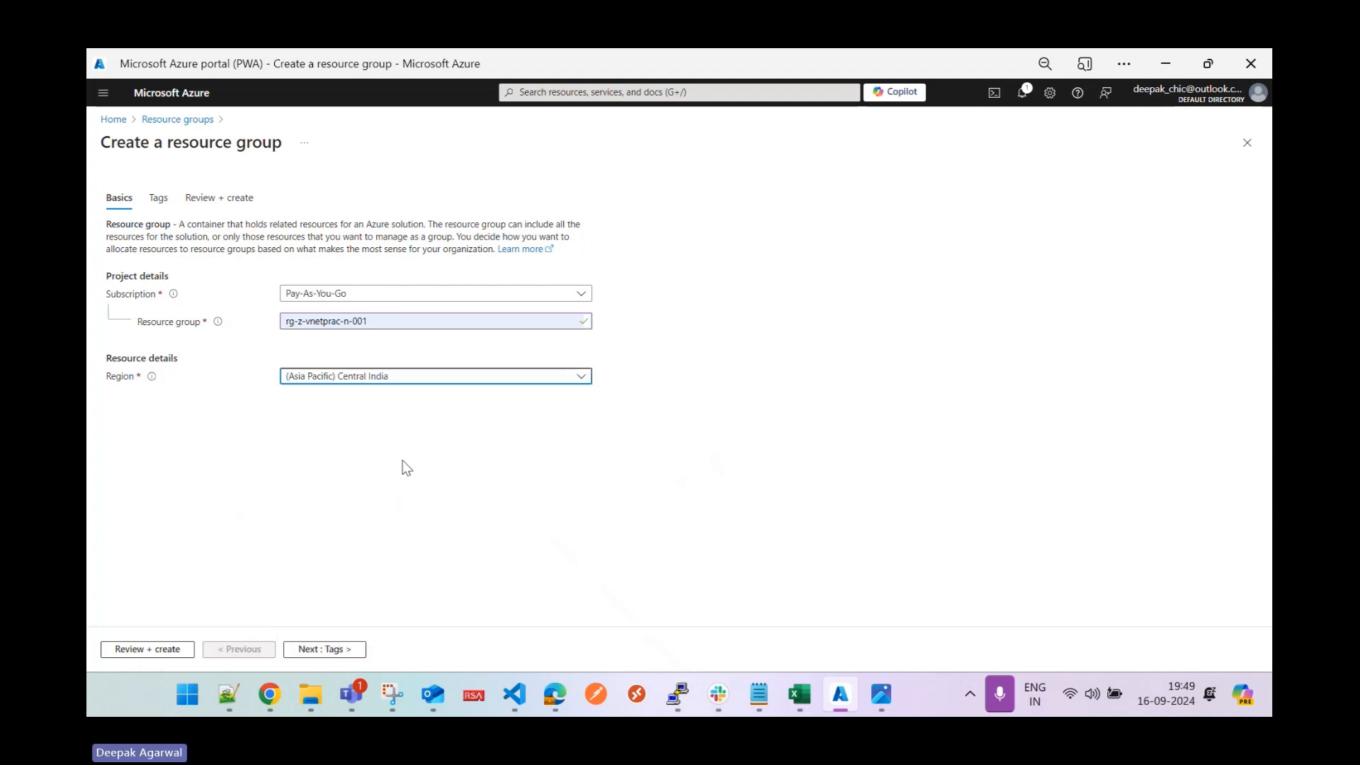
click(334, 647)
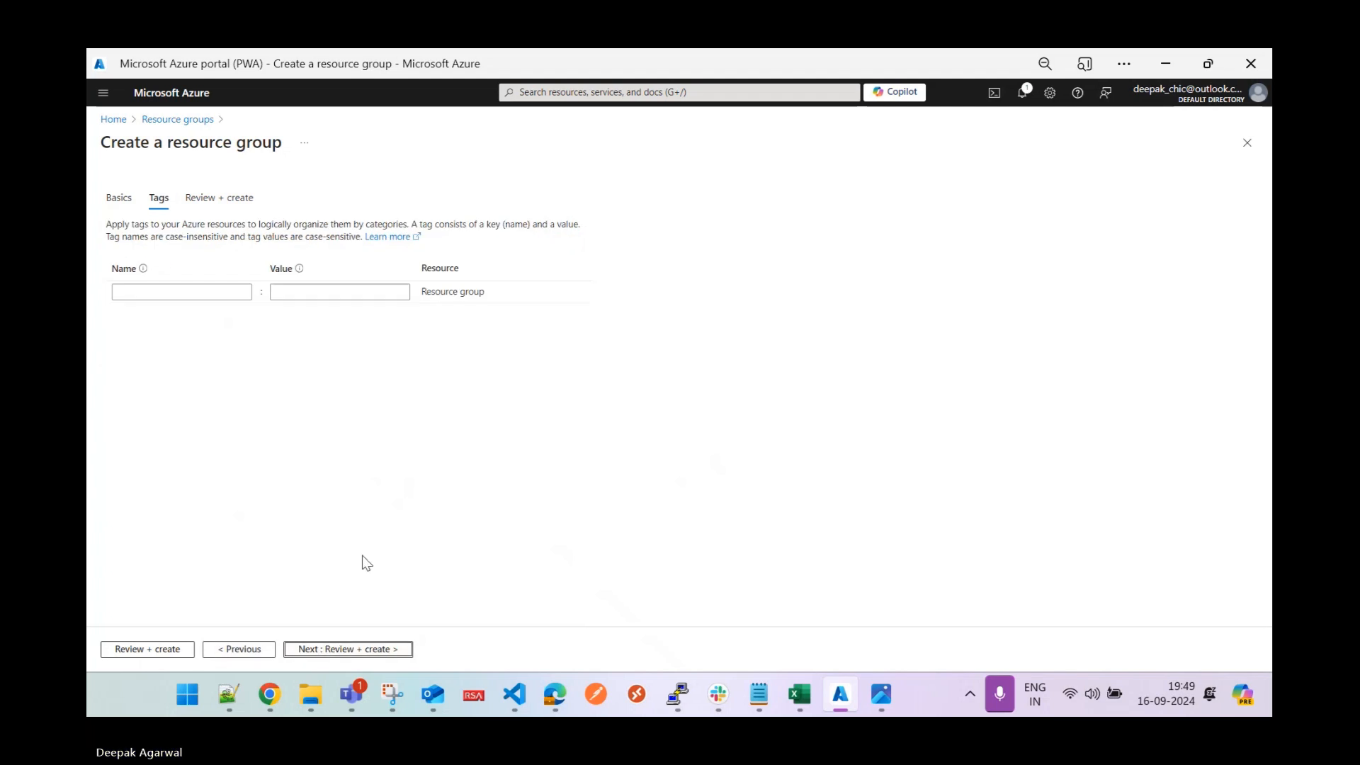
click(334, 649)
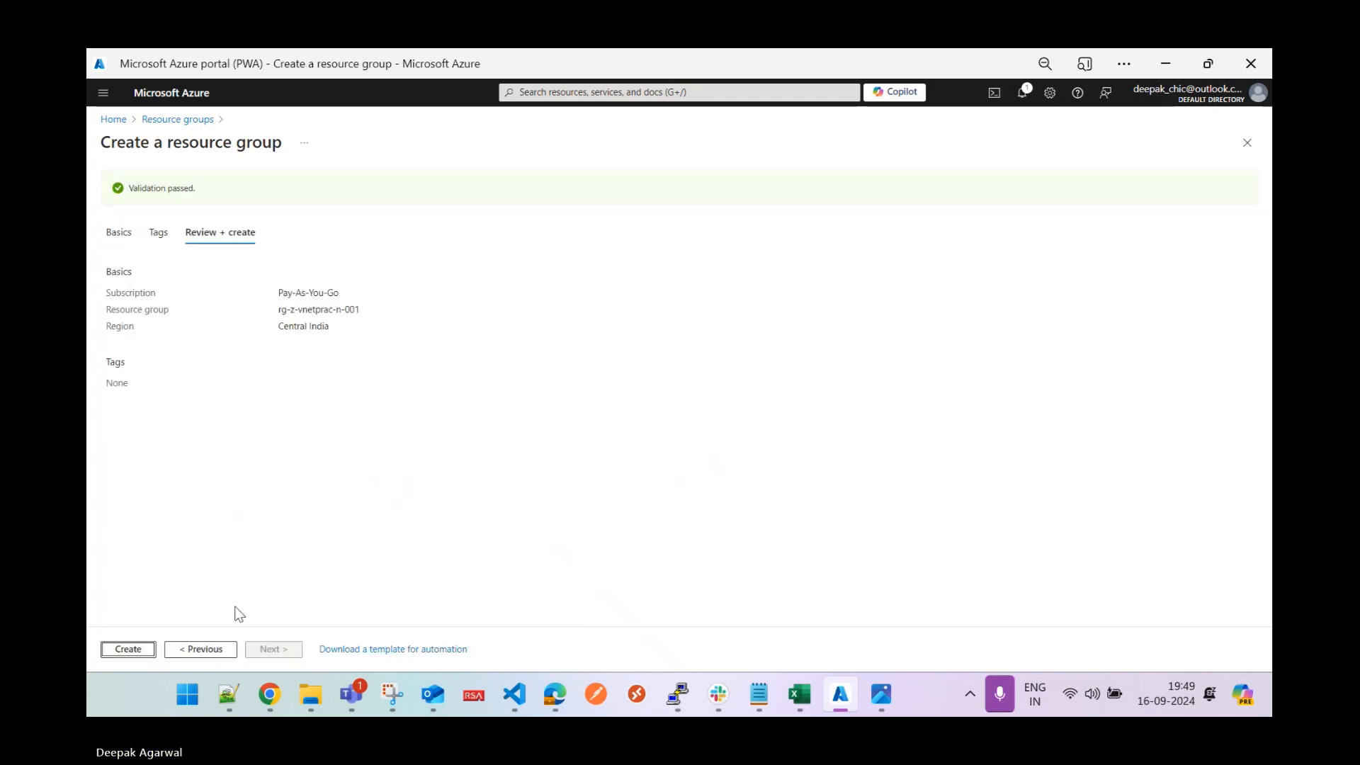
click(129, 651)
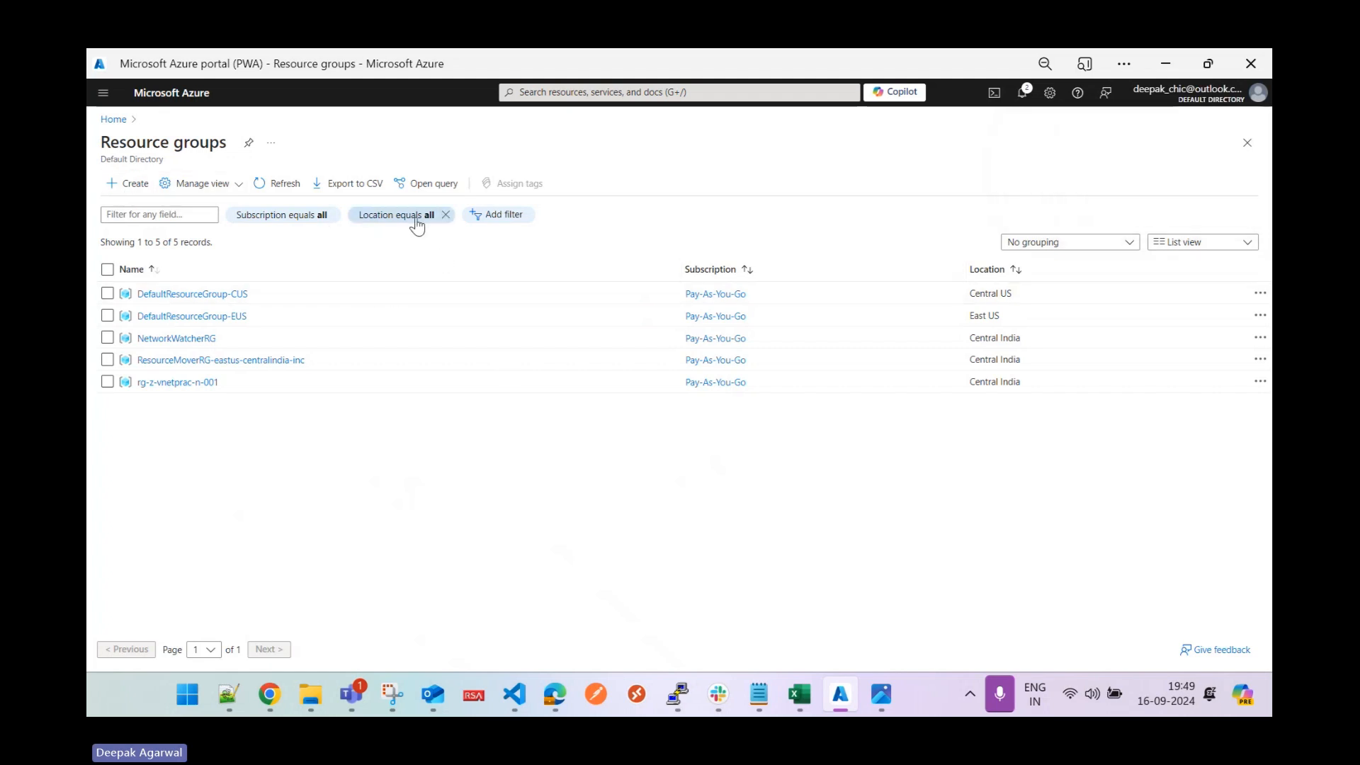
Start another resource group named rg-z-vnetprac-n-002, correcting the misspelled name.
click(131, 186)
click(346, 319)
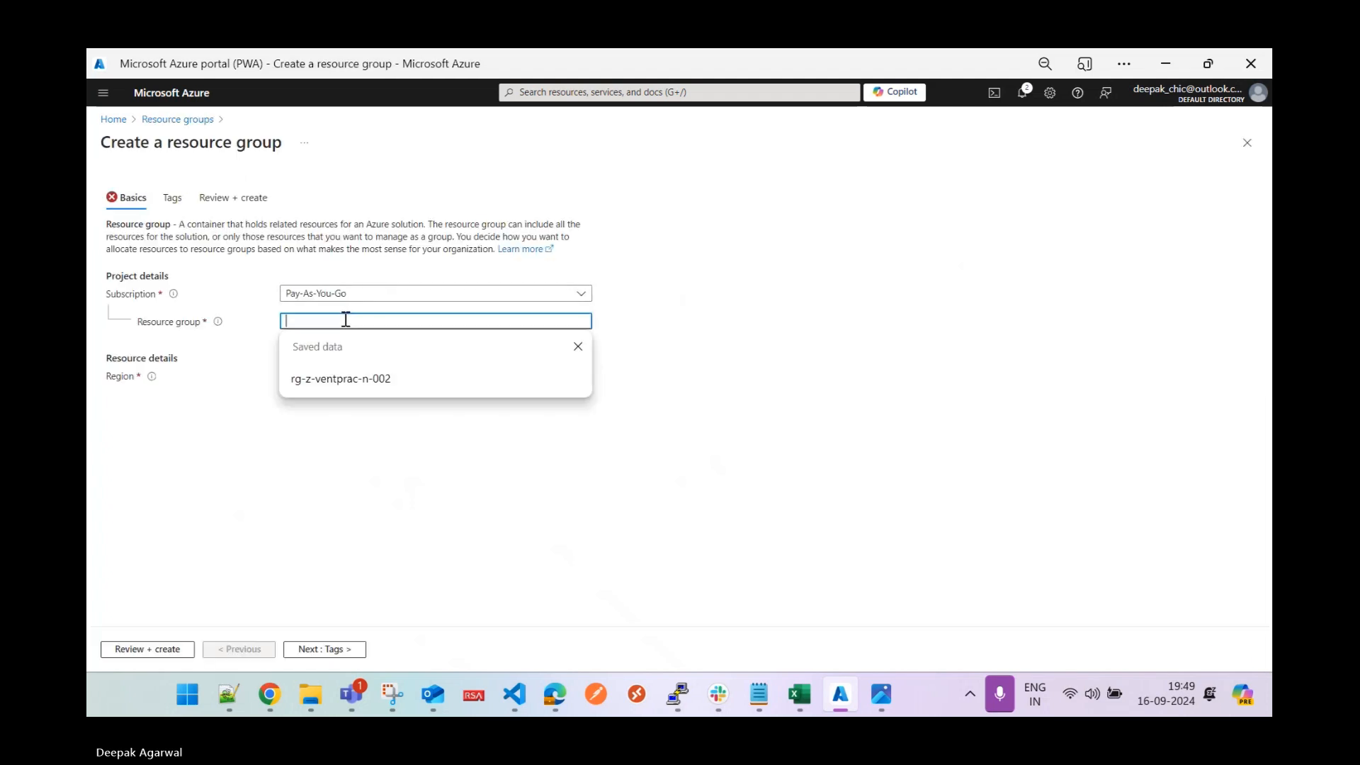
click(351, 374)
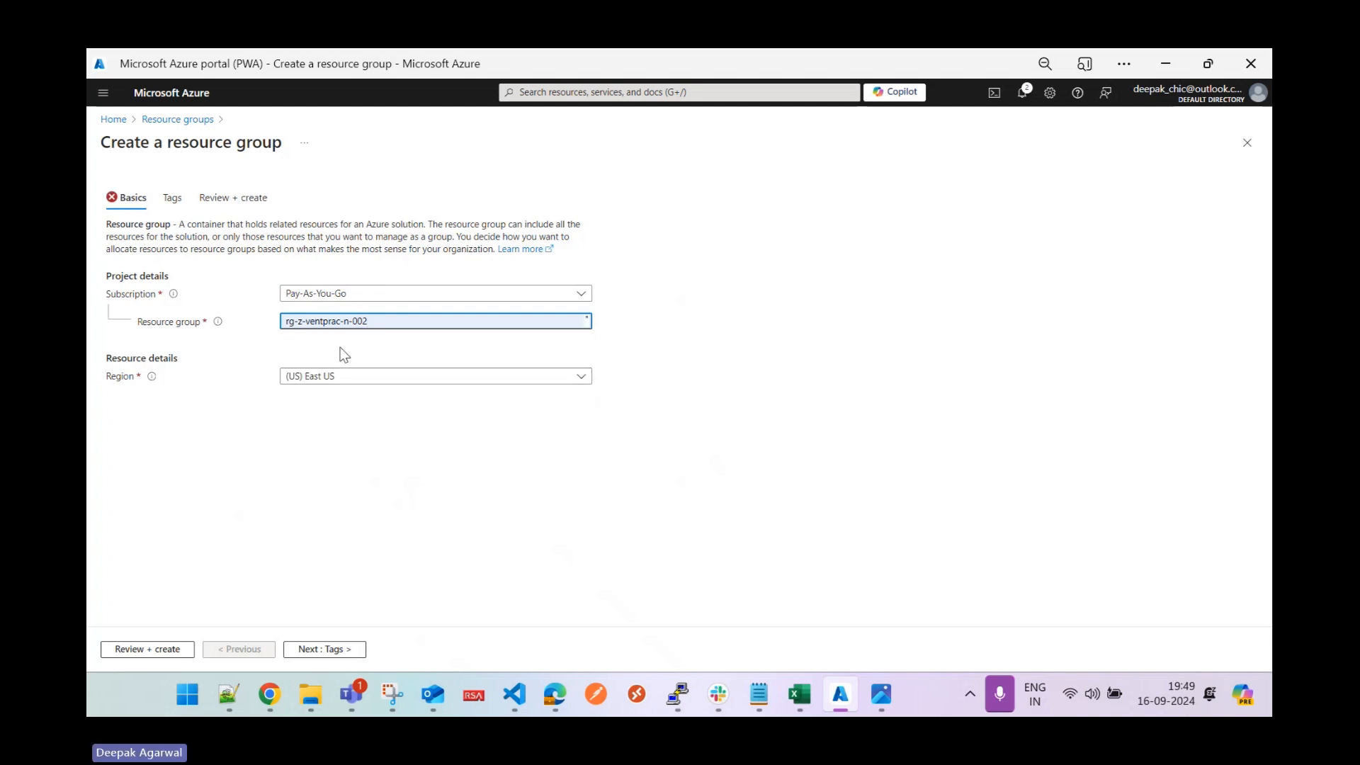
click(315, 328)
key(BackSpace)
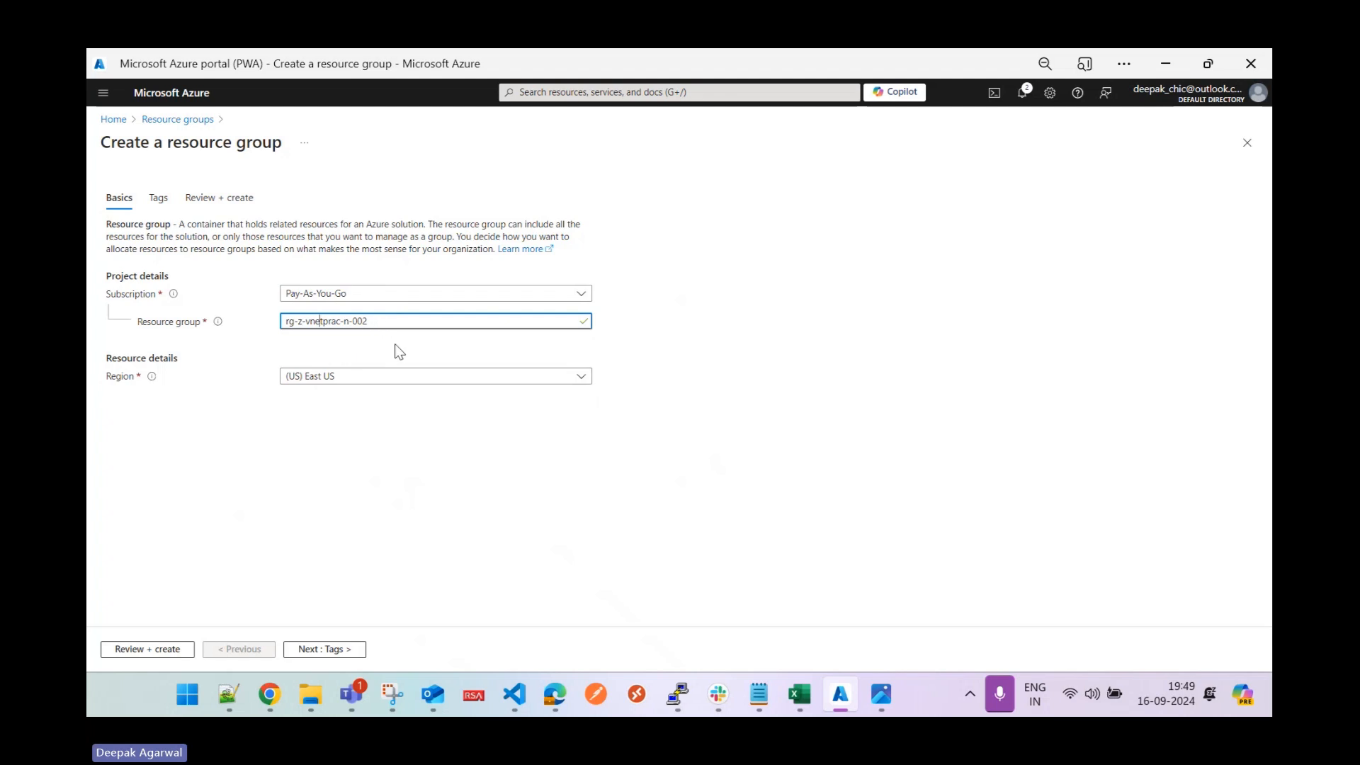
Set its region to East US 2 and create it after validation.
click(397, 382)
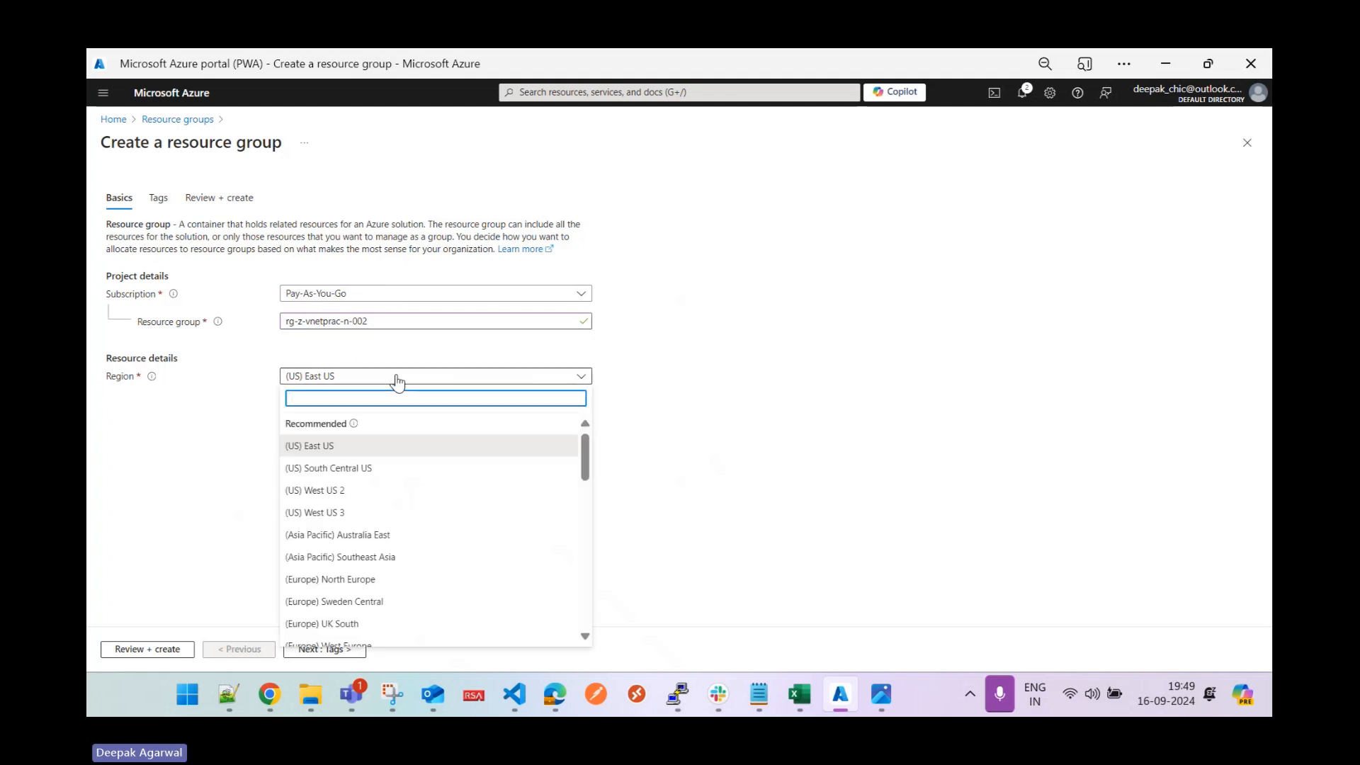
key(Escape)
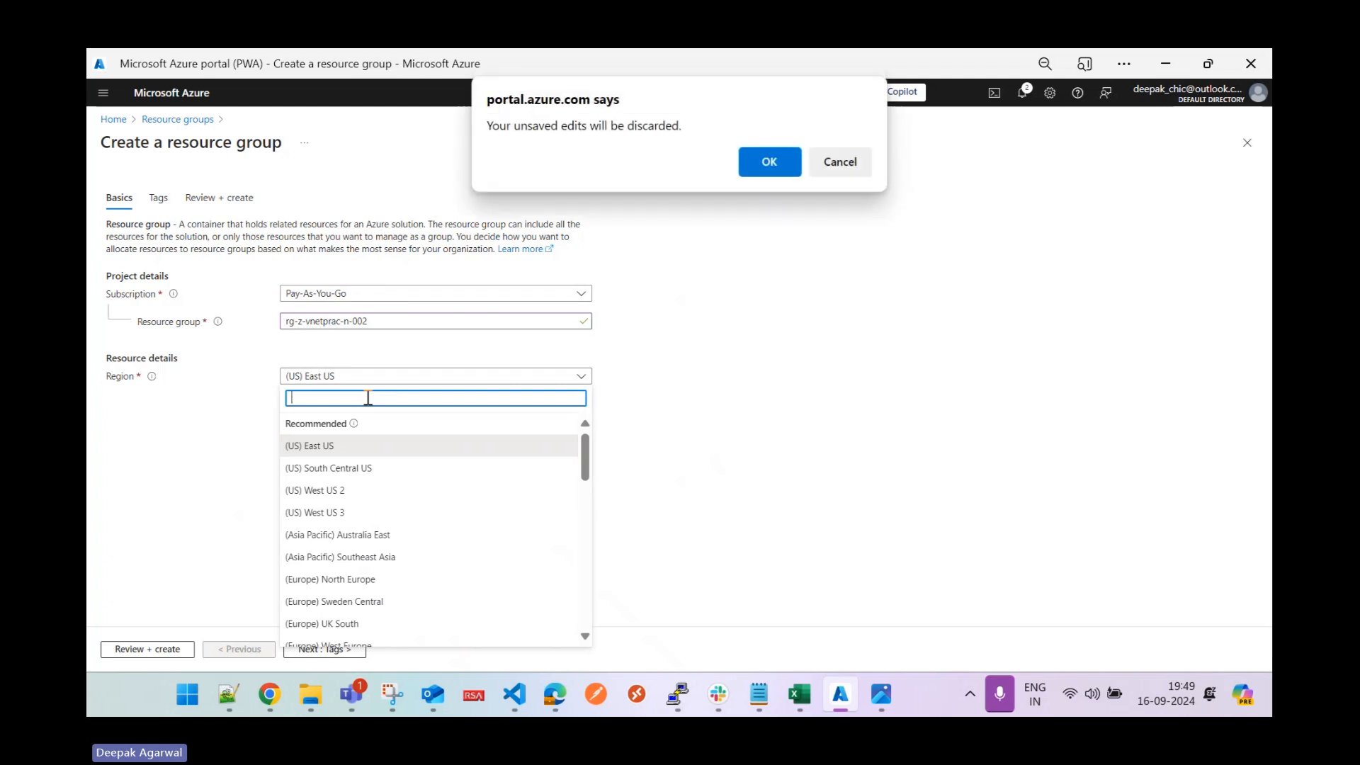
click(836, 170)
text(east us 2)
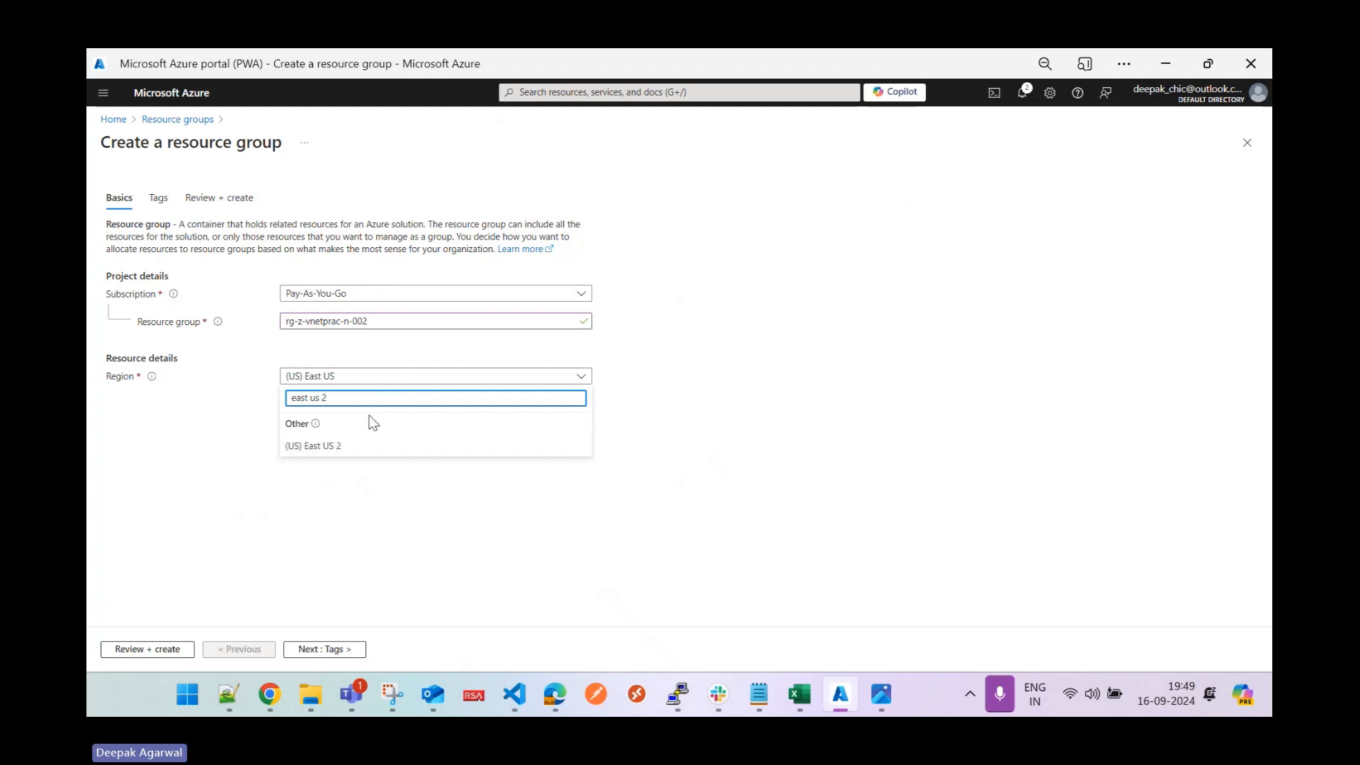
key(Down)
key(Return)
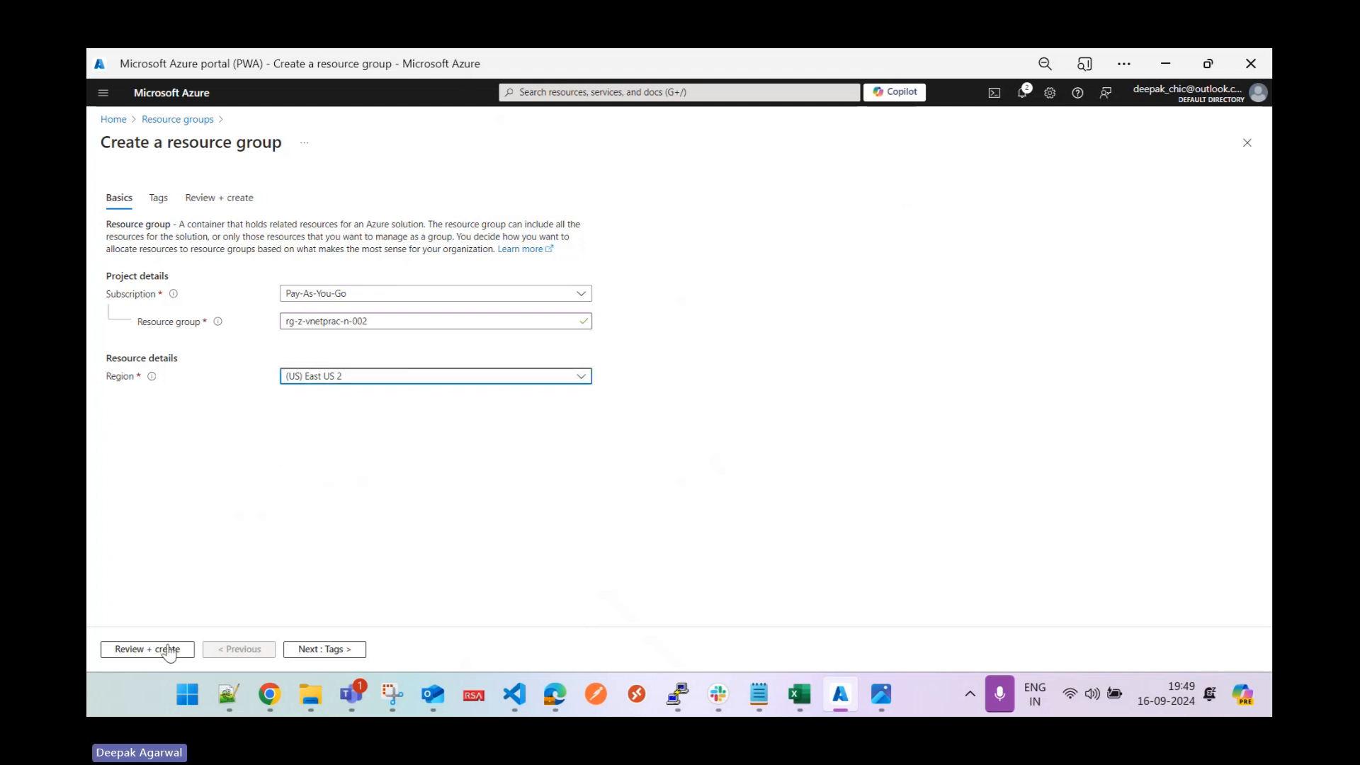
click(169, 650)
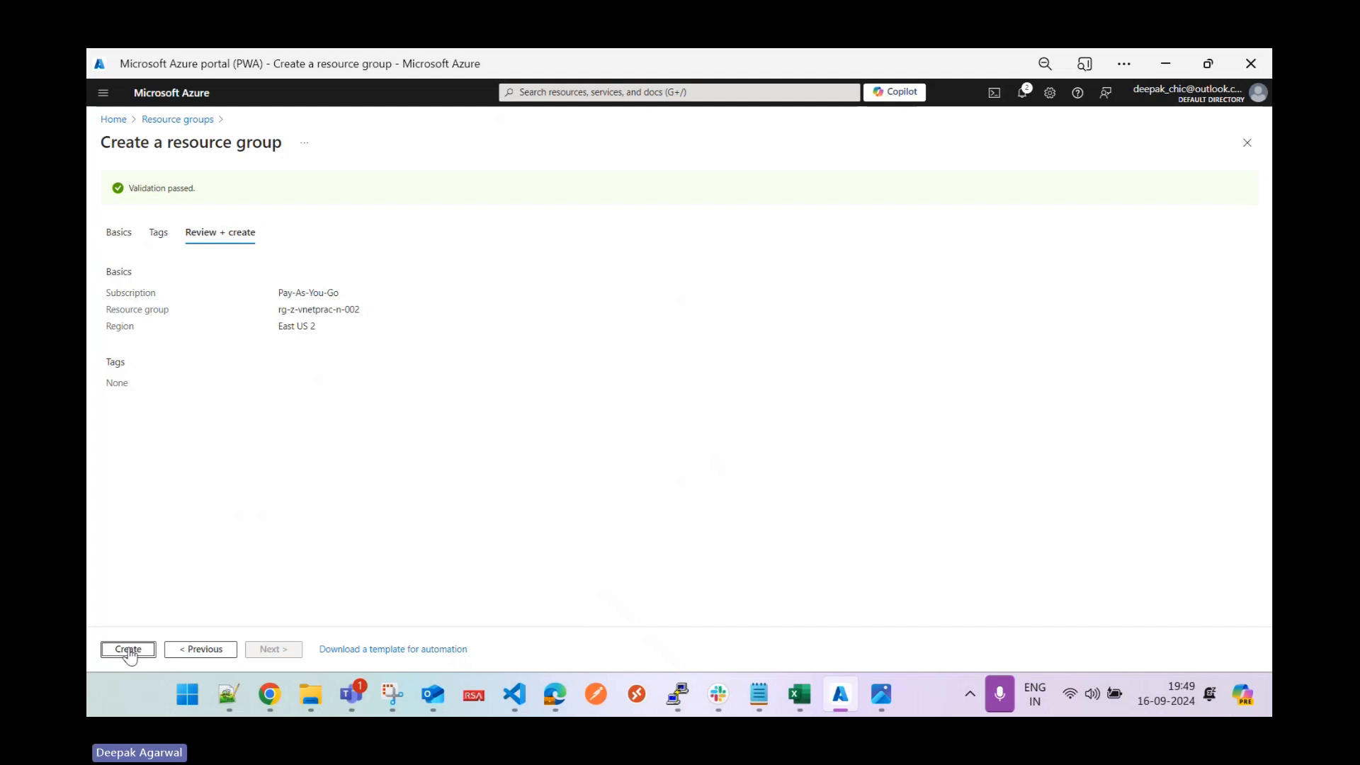
click(129, 649)
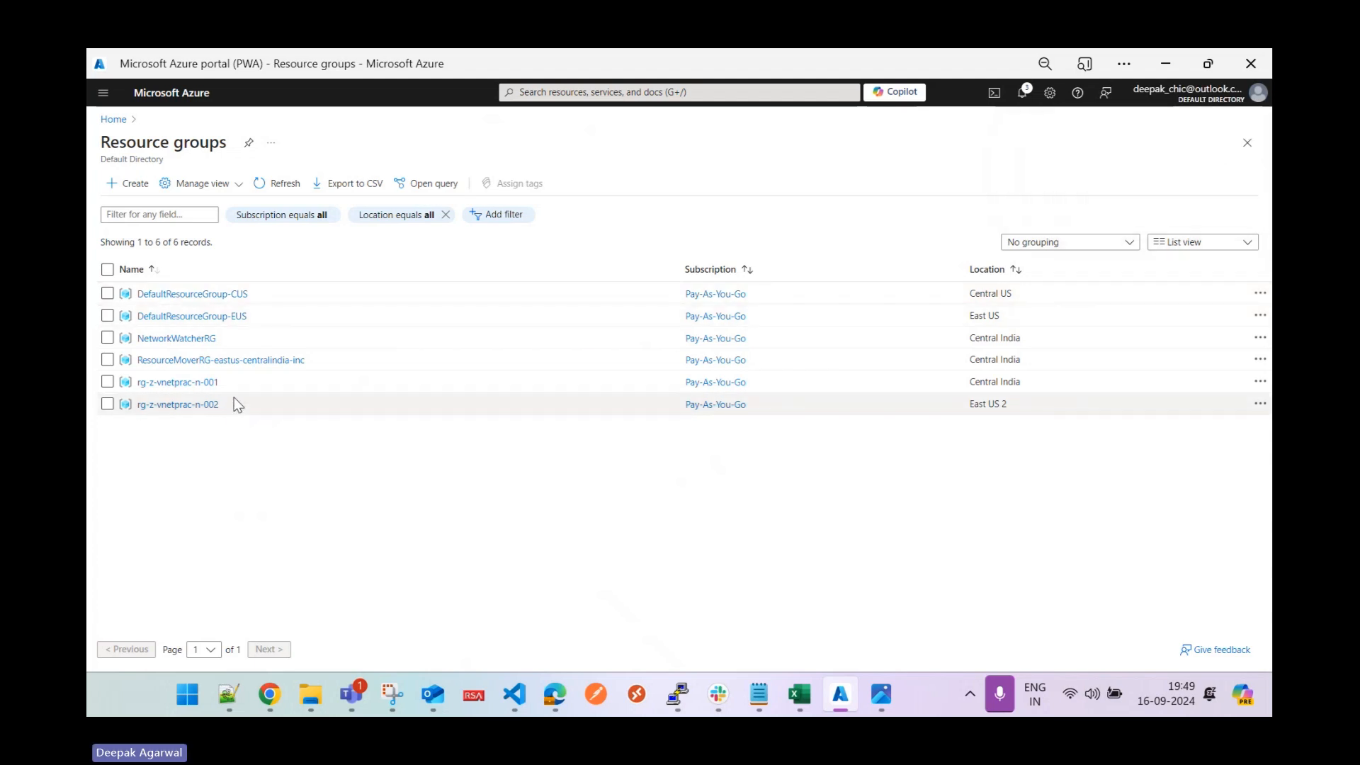
From rg-z-vnetprac-n-001, find the Virtual network offering in the Marketplace, then reload the portal.
click(178, 382)
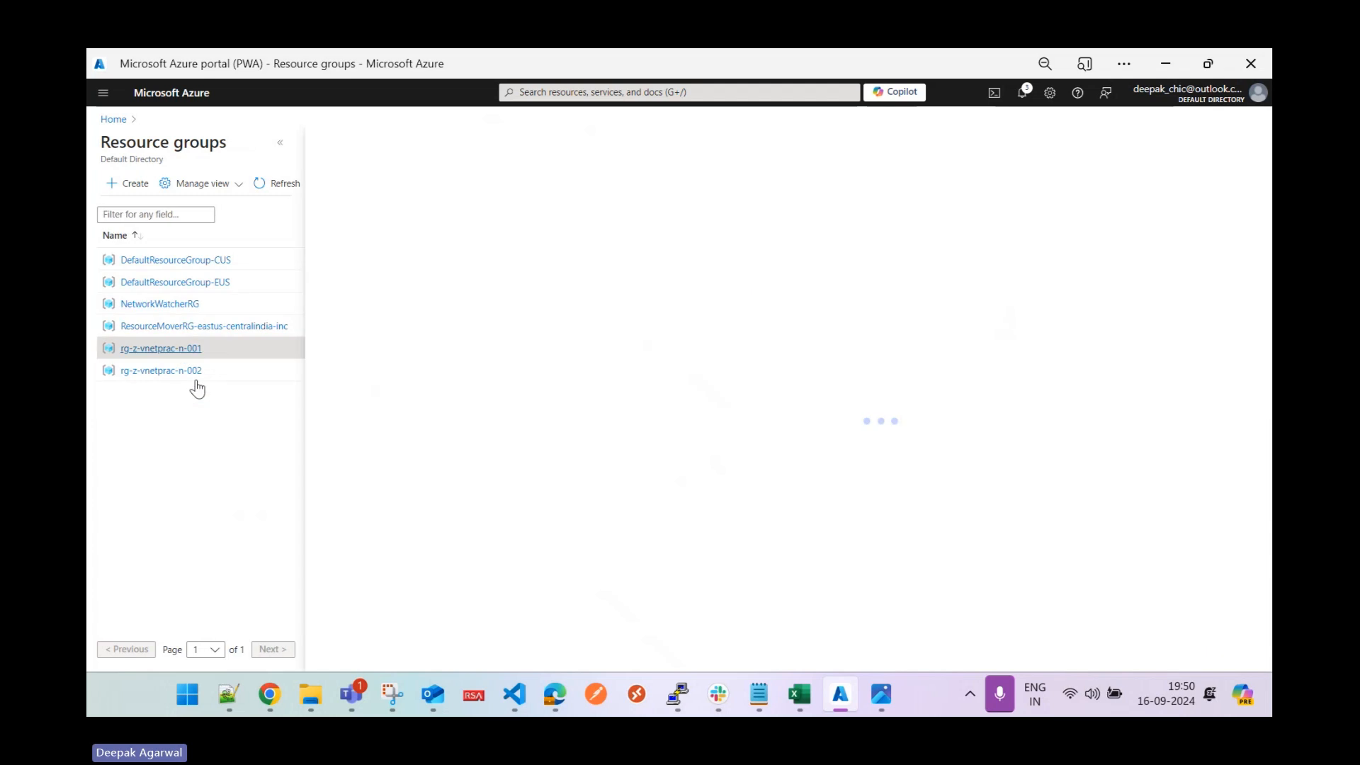
click(280, 149)
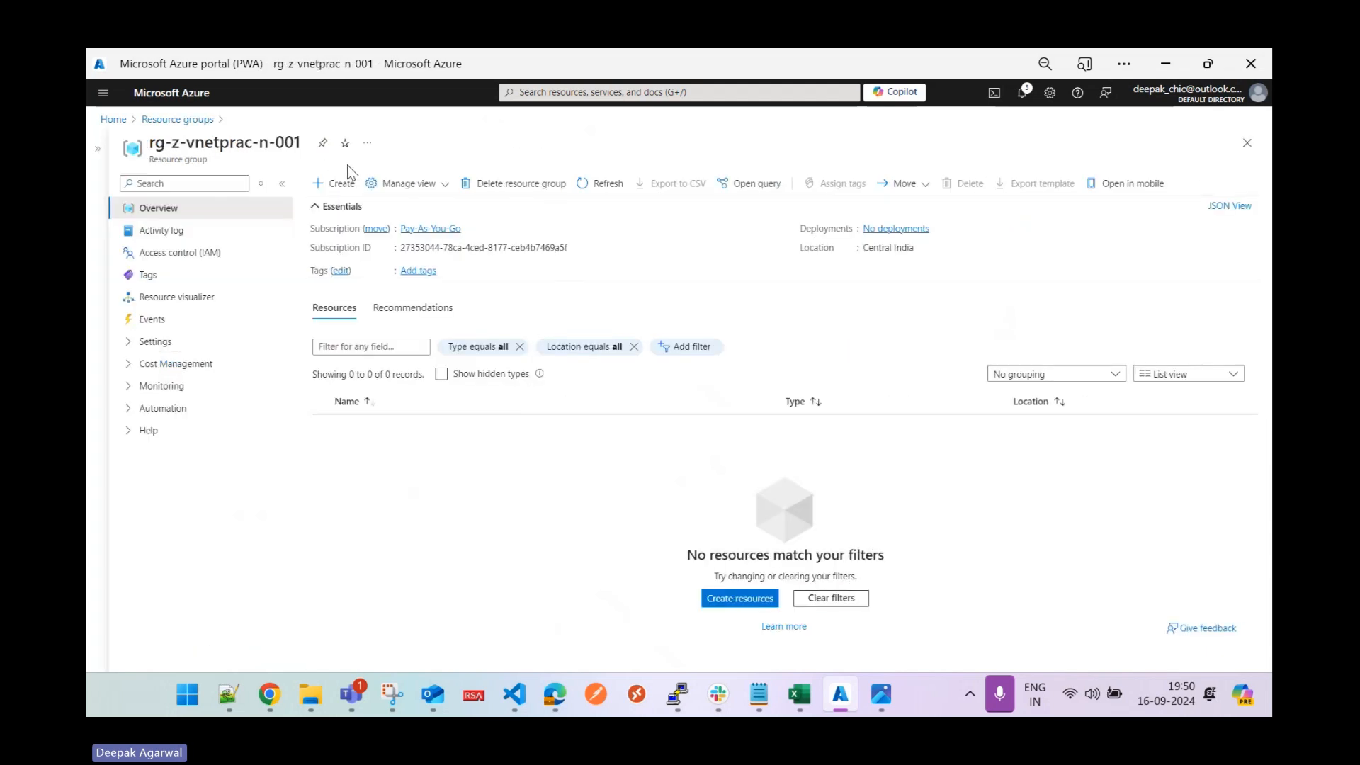
click(339, 183)
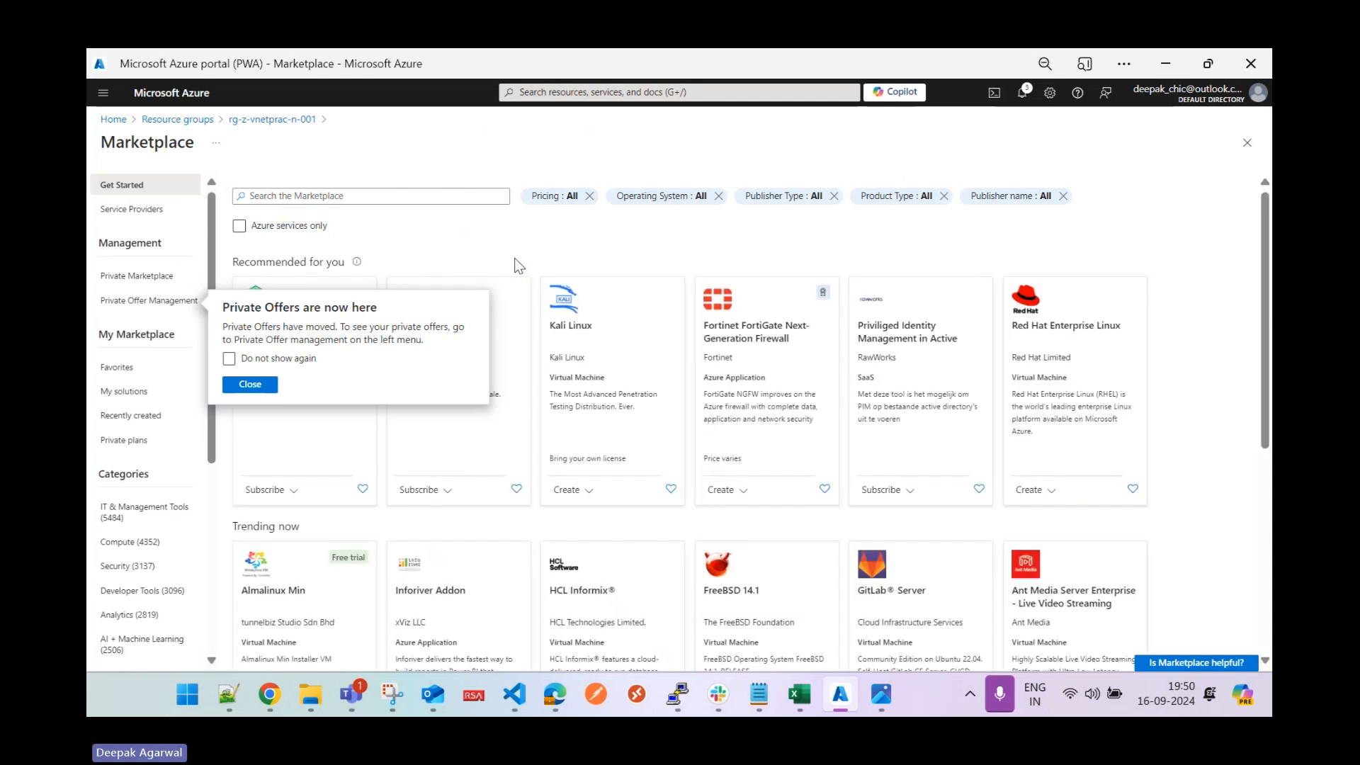
click(343, 196)
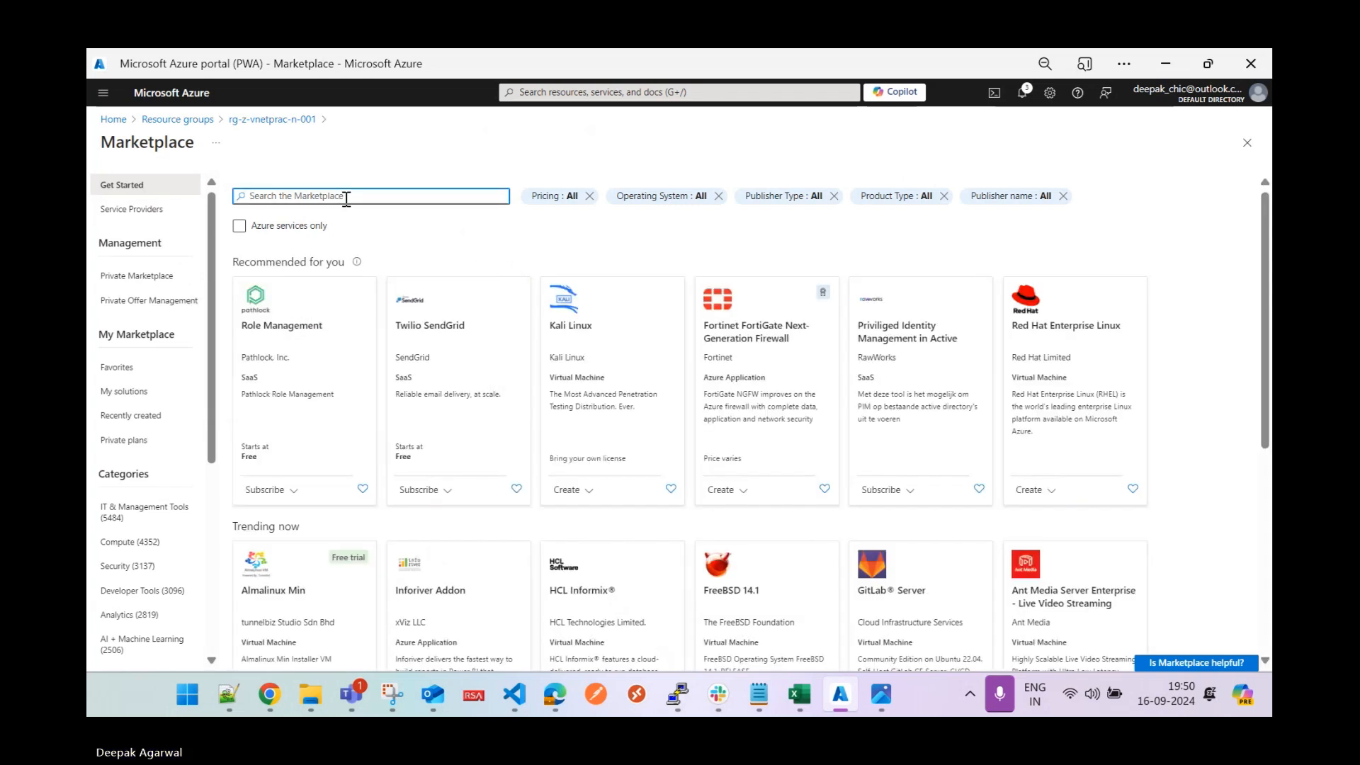
text(virtual)
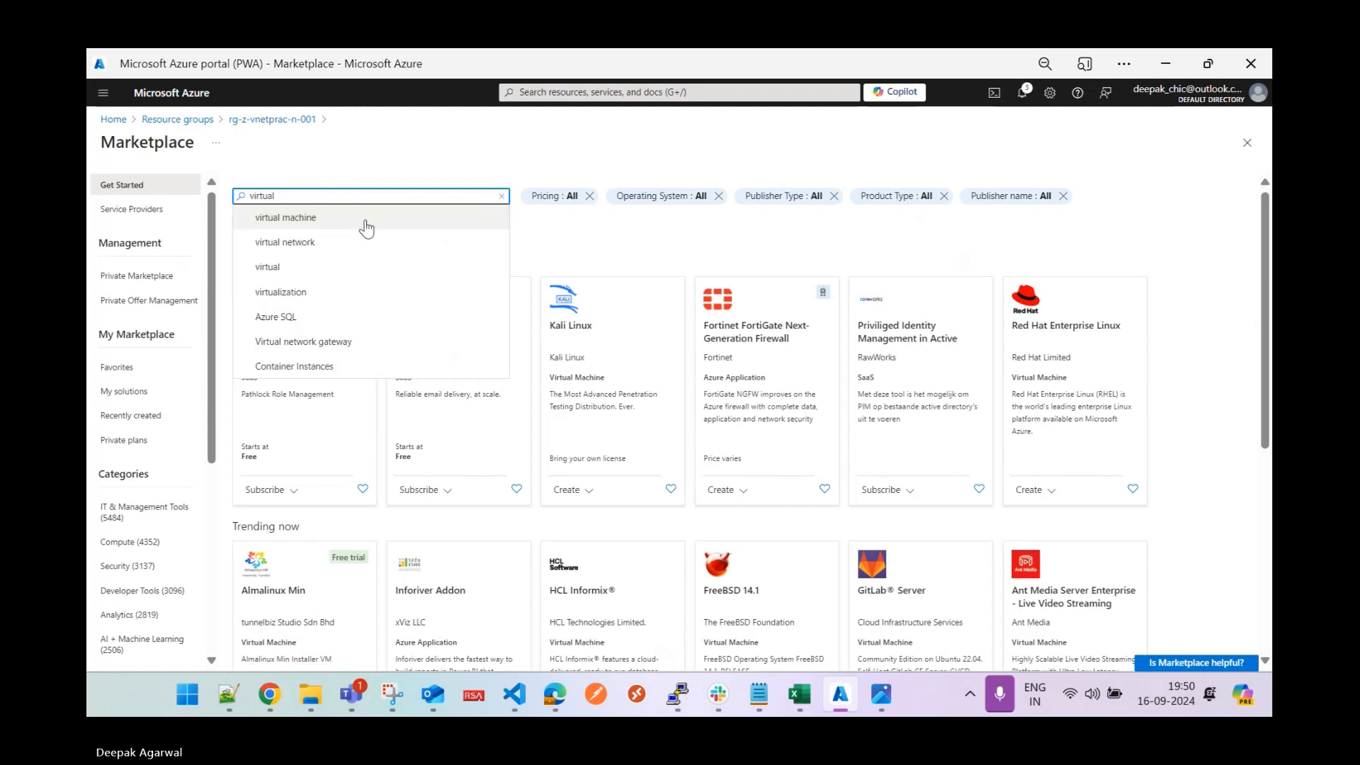
text( network)
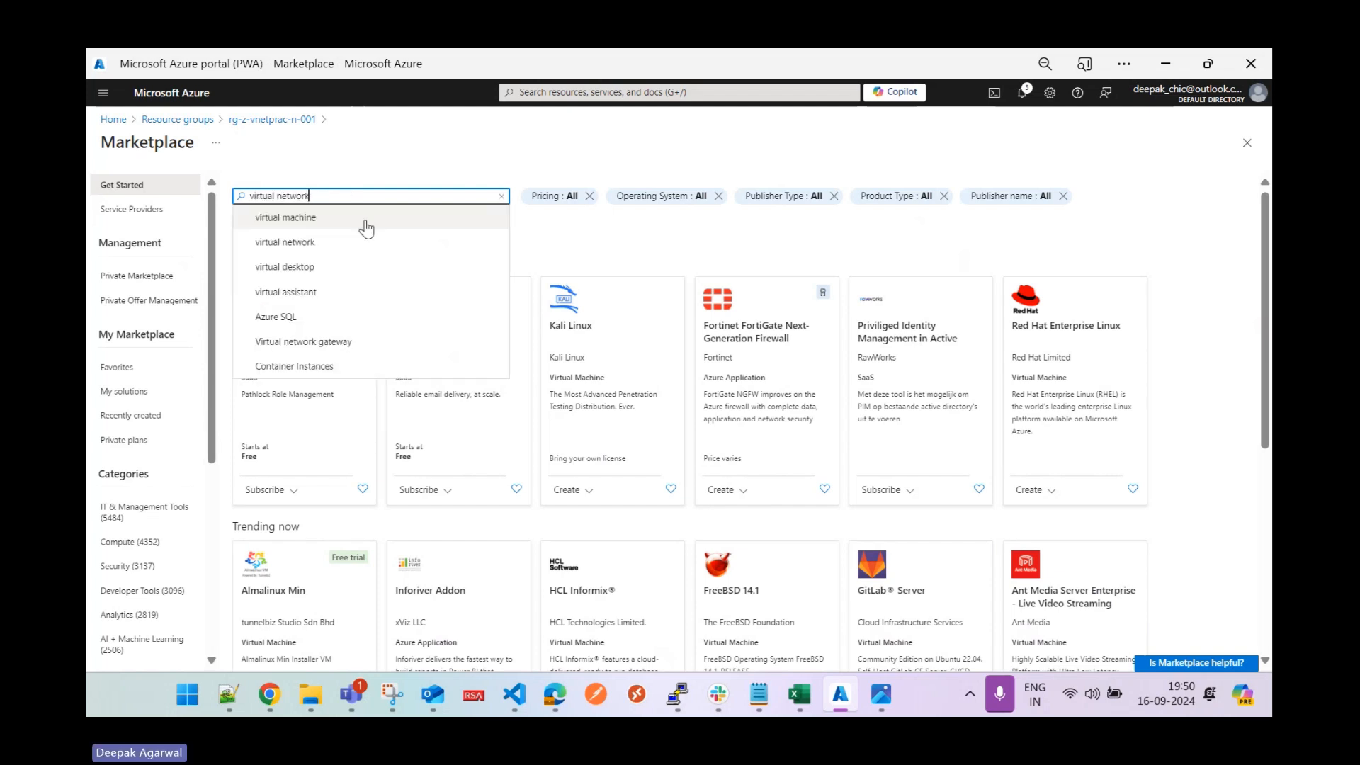
click(313, 217)
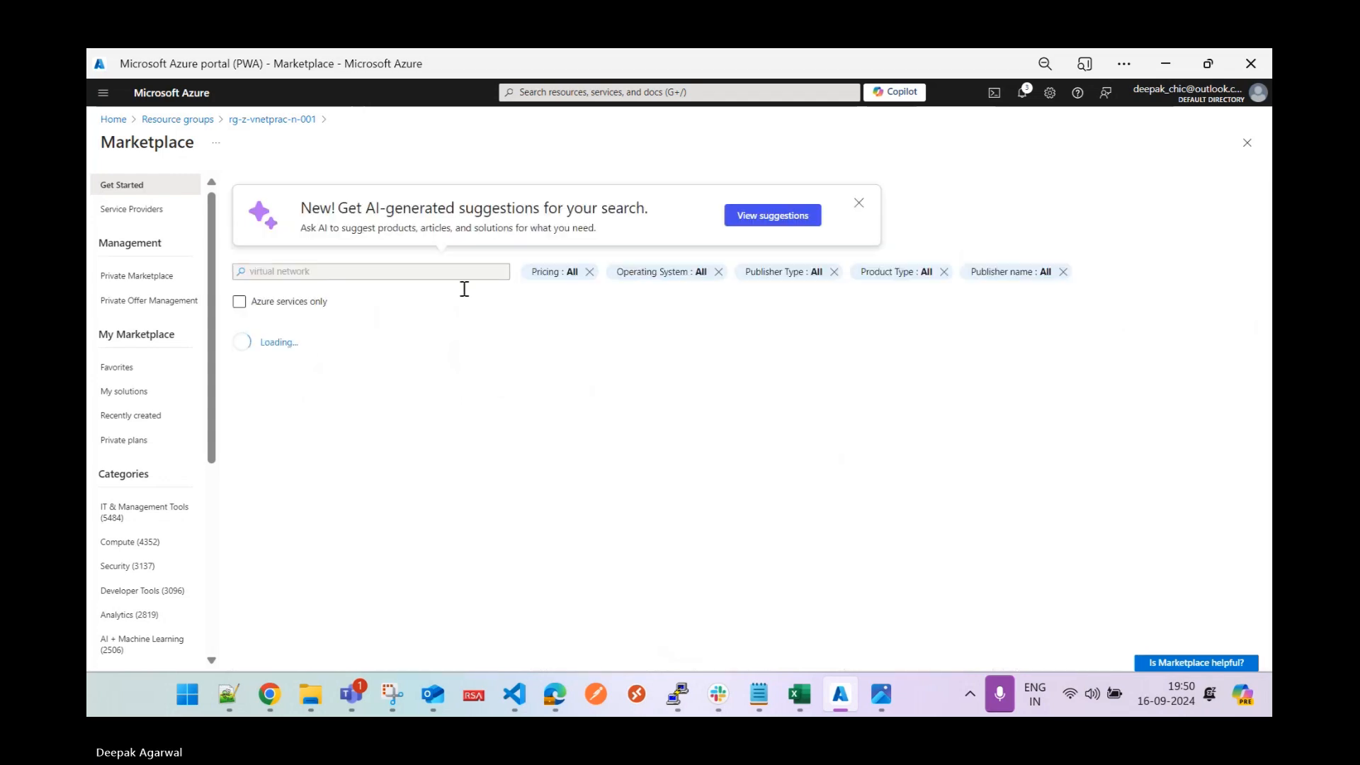
click(440, 414)
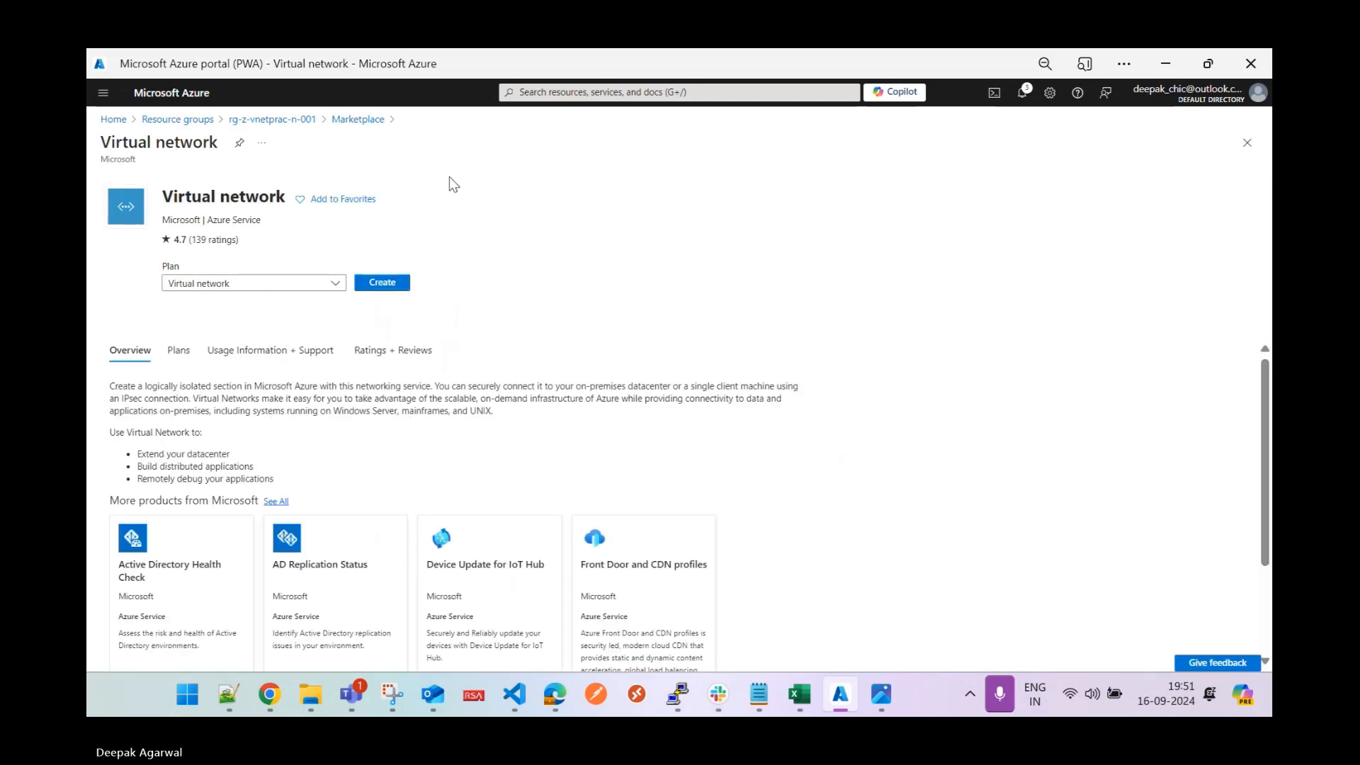
key(F5)
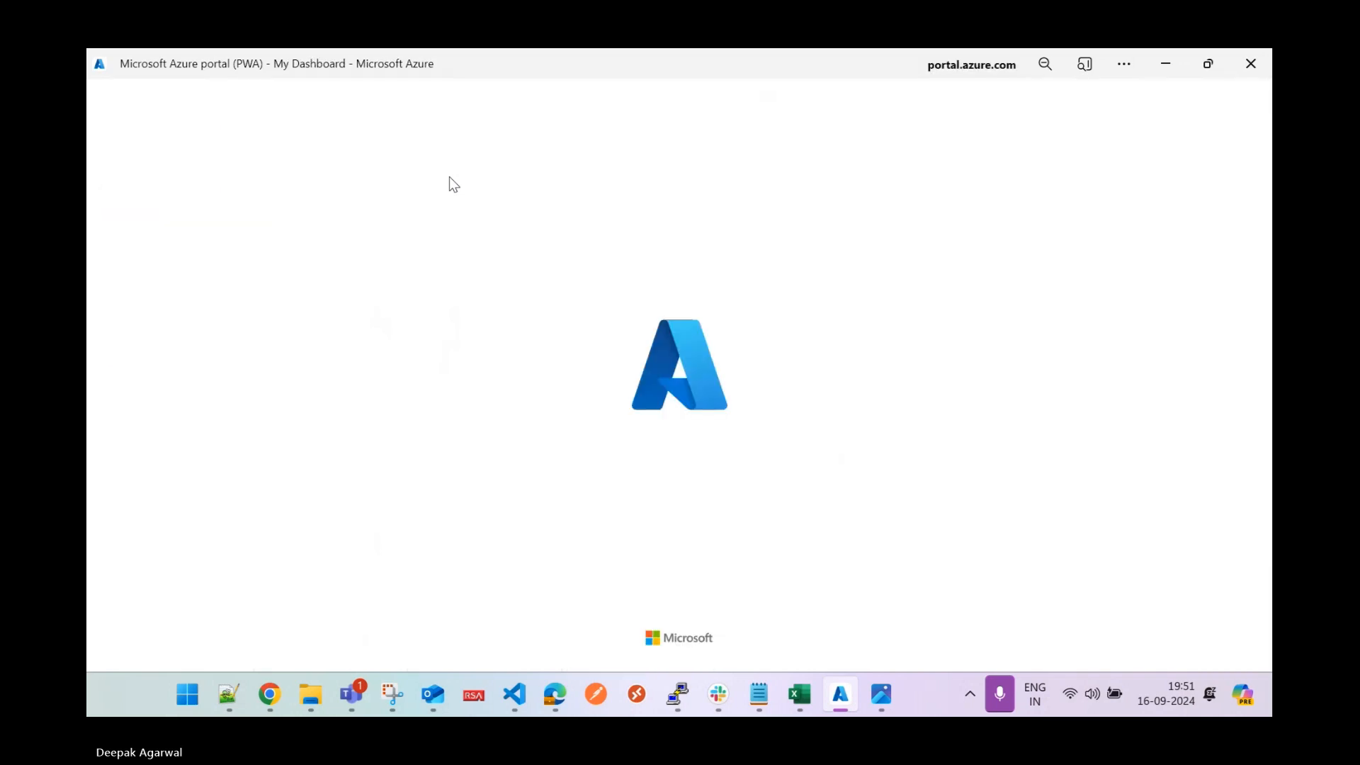
Name the network vnet-z-vnetprac-n-001 in rg-z-vnetprac-n-001, Central India, and continue to Security.
click(383, 284)
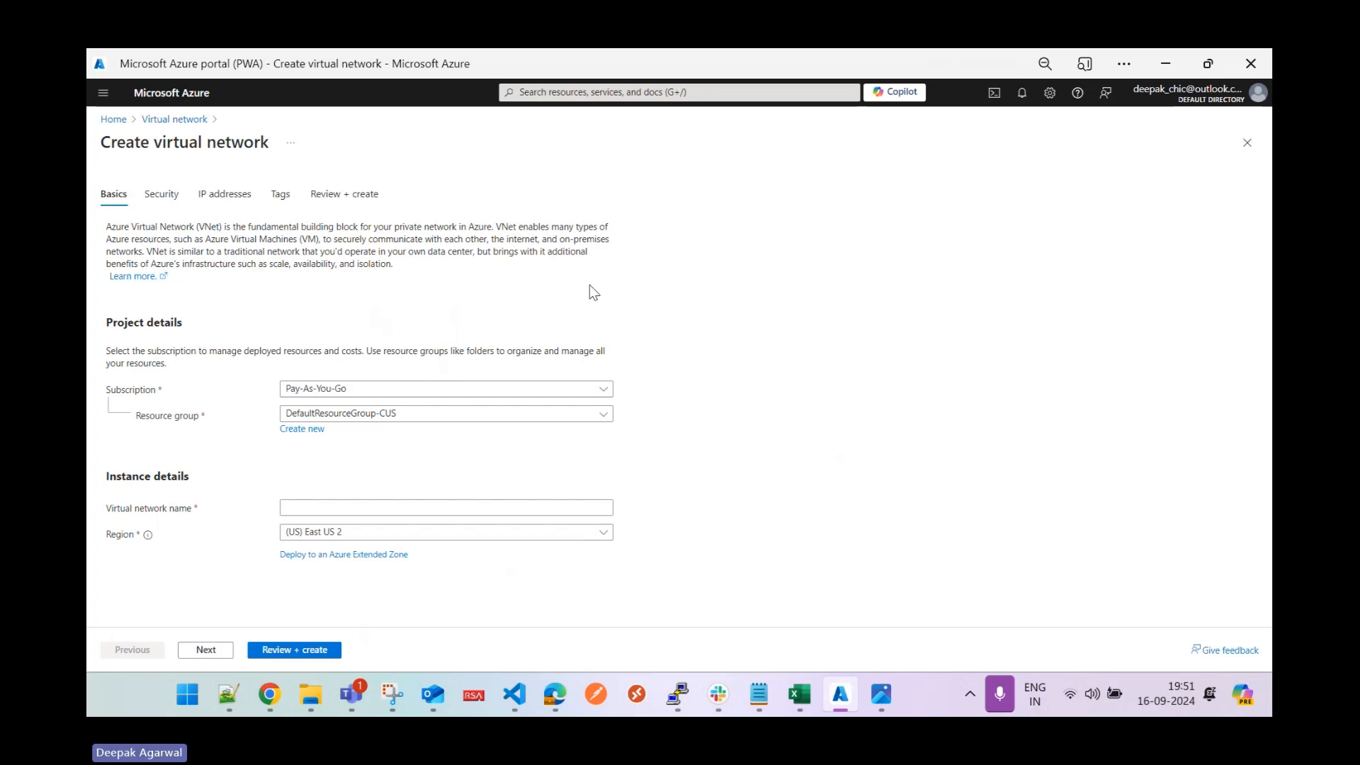
click(394, 414)
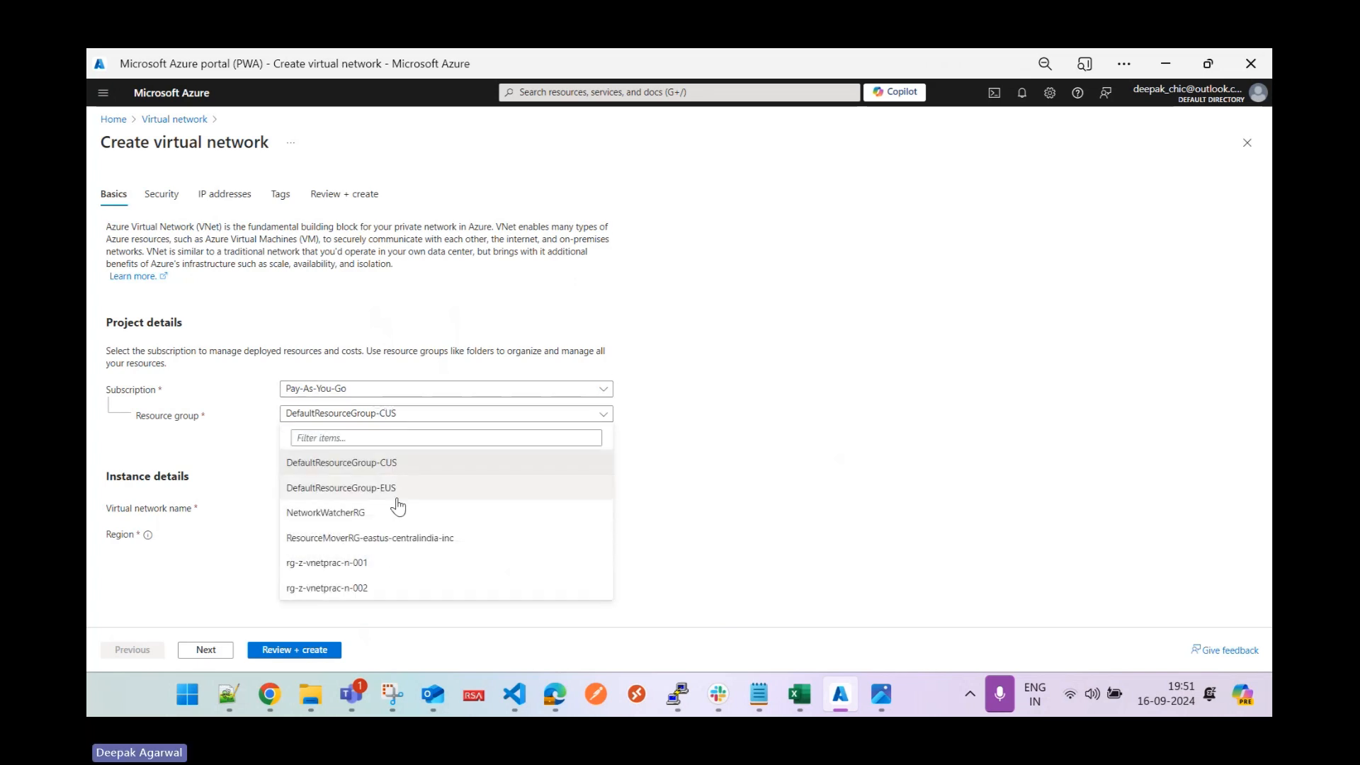
click(376, 567)
click(344, 508)
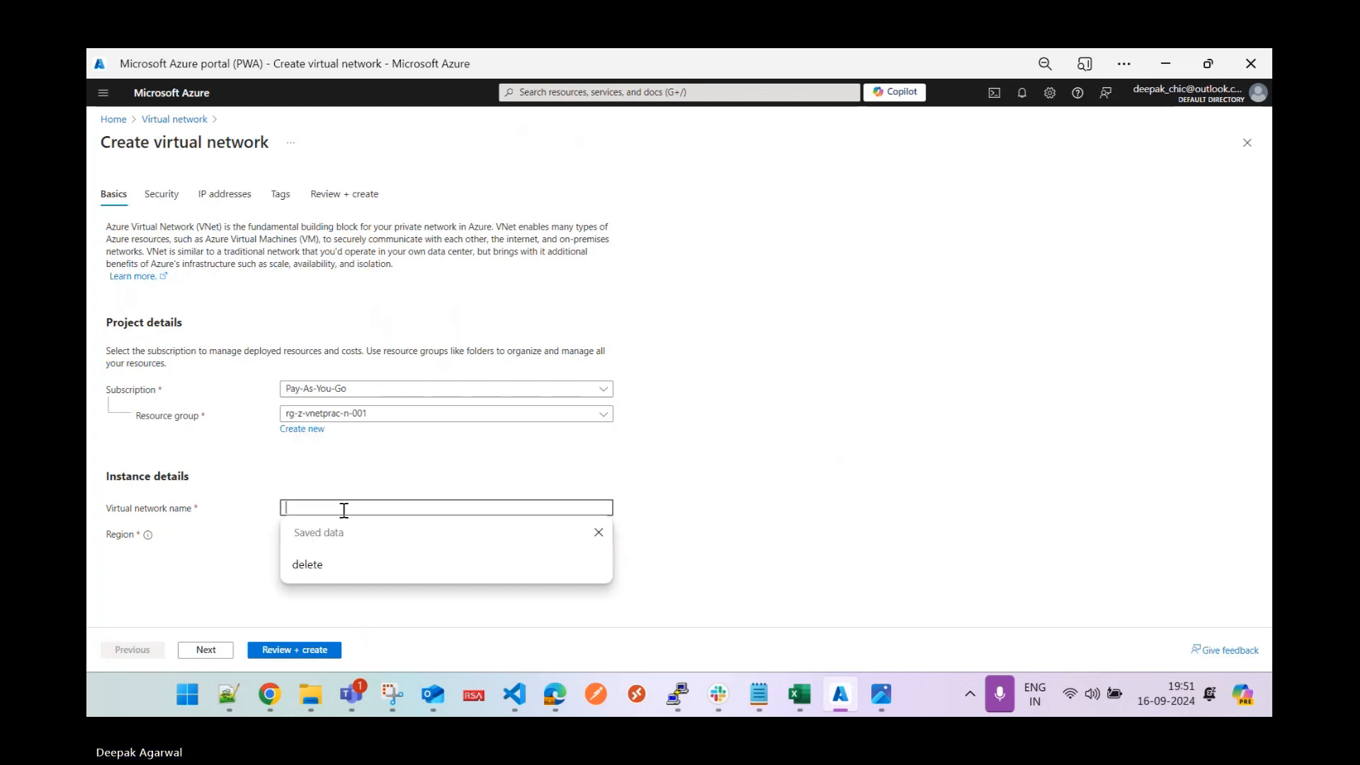
text(vnet)
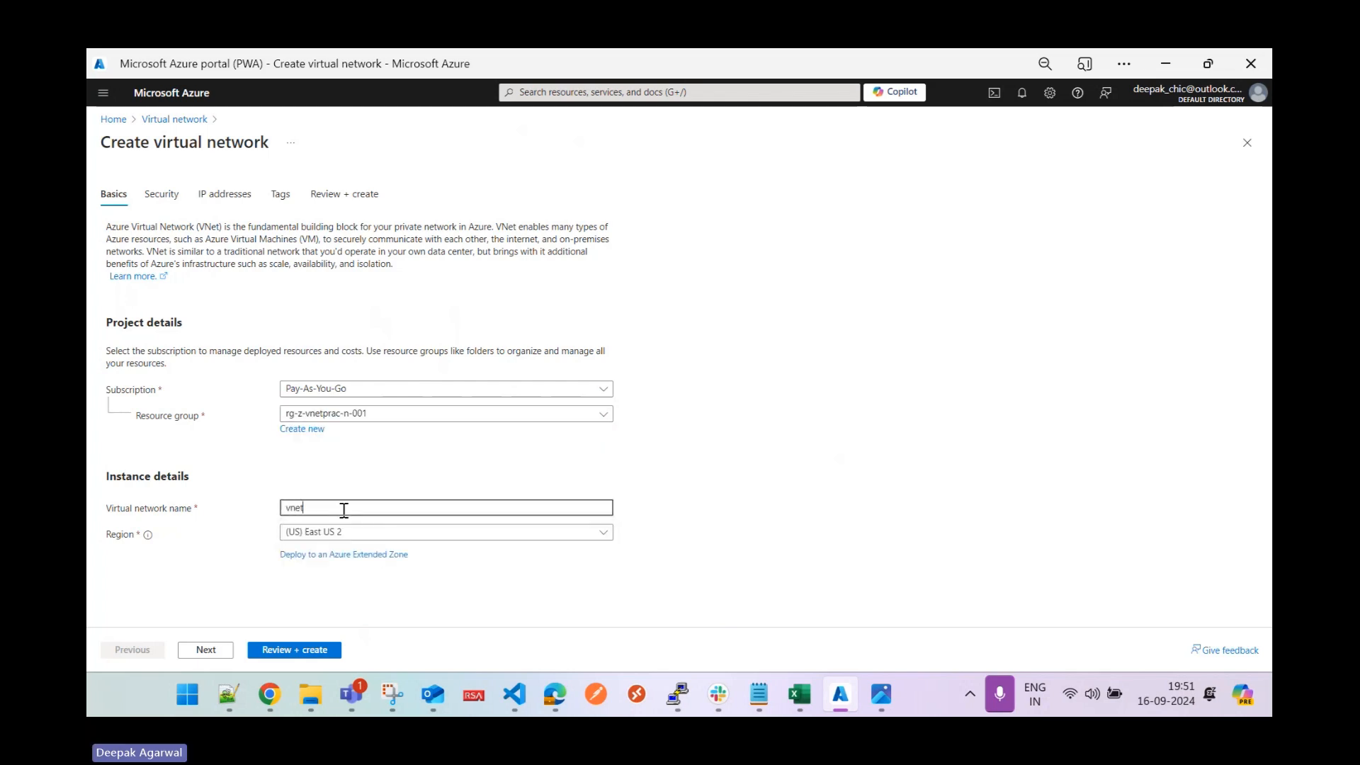
text(-)
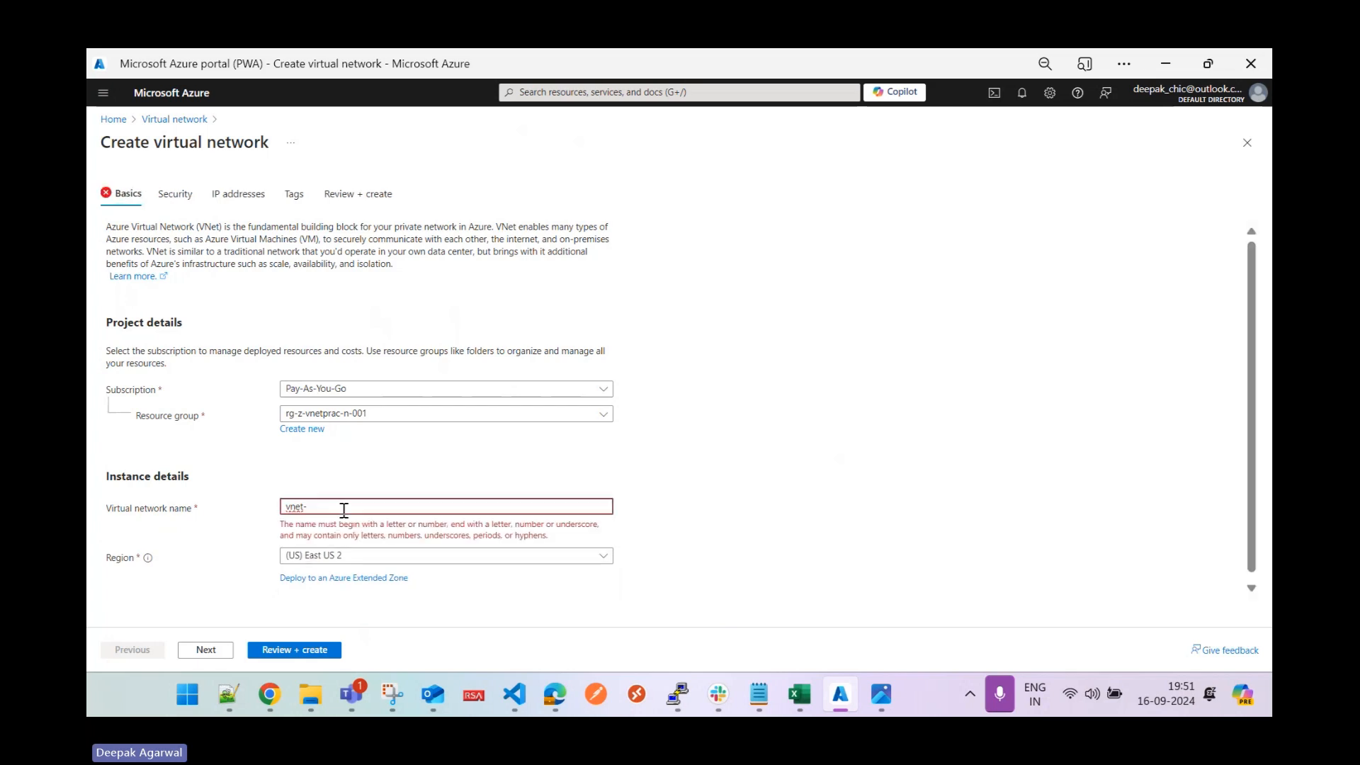
text(z-)
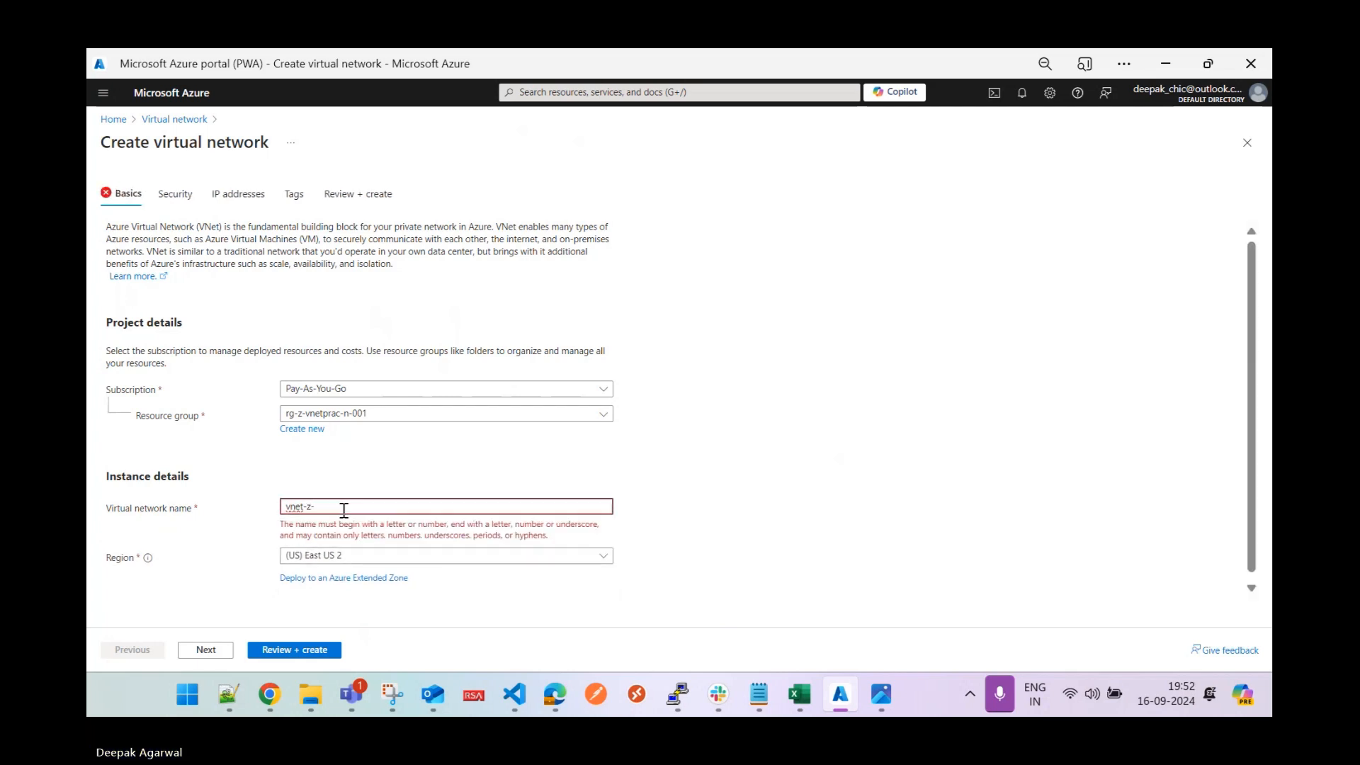
text(vnetprac)
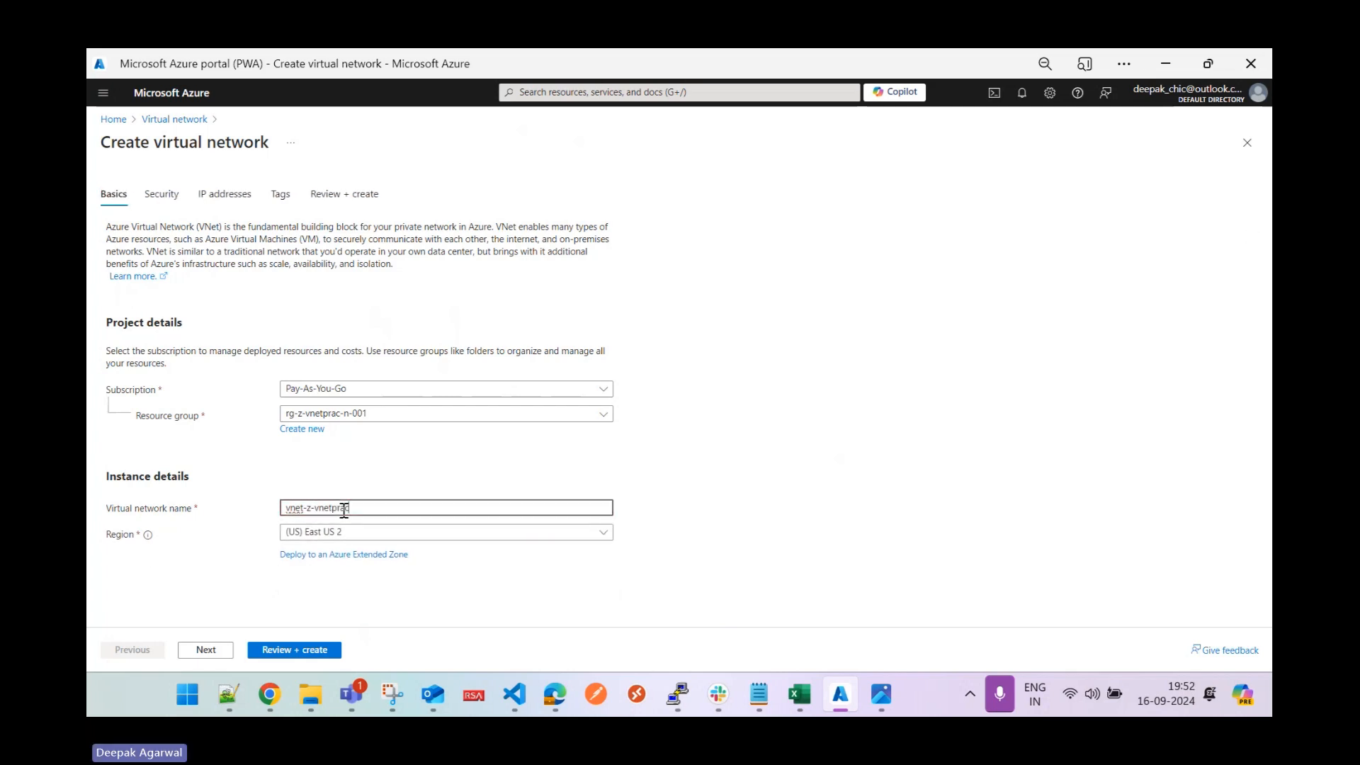
text(-n-001)
click(389, 537)
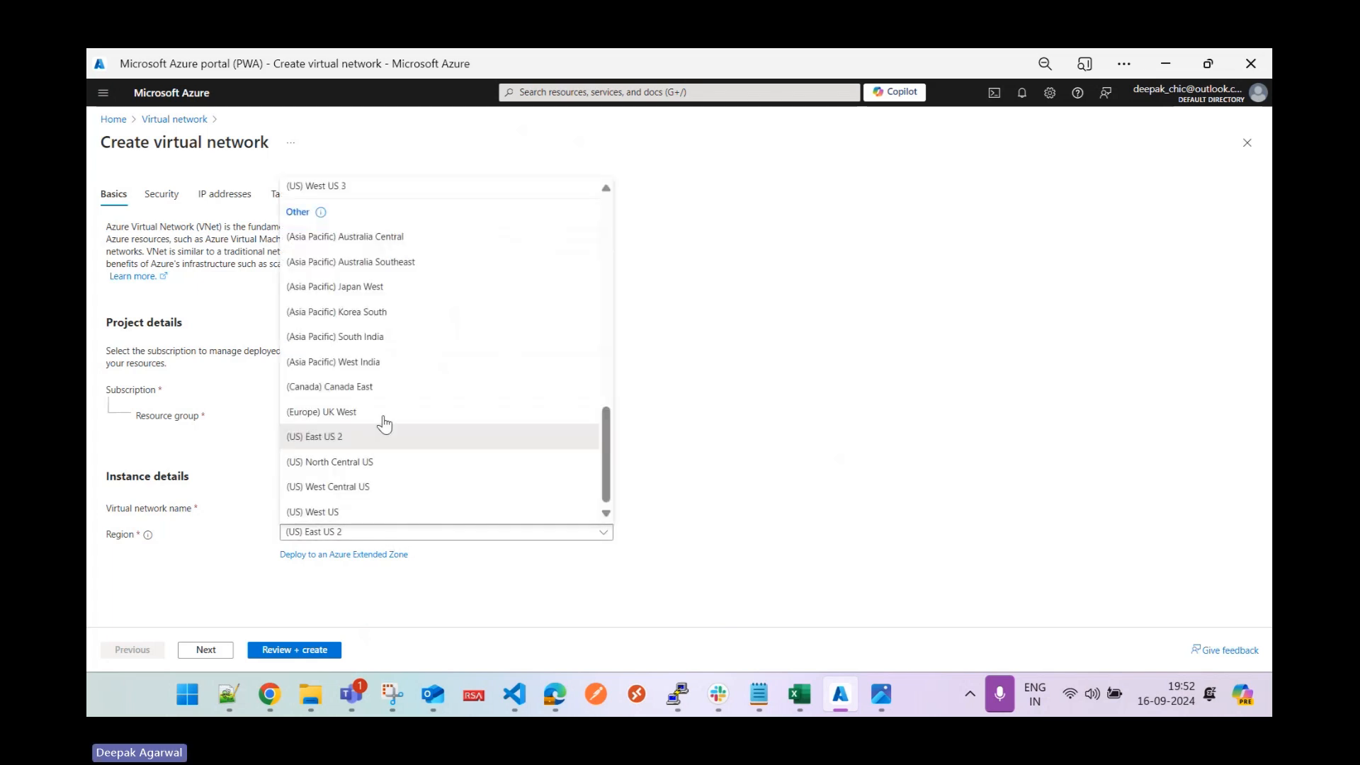
drag(606, 436, 610, 233)
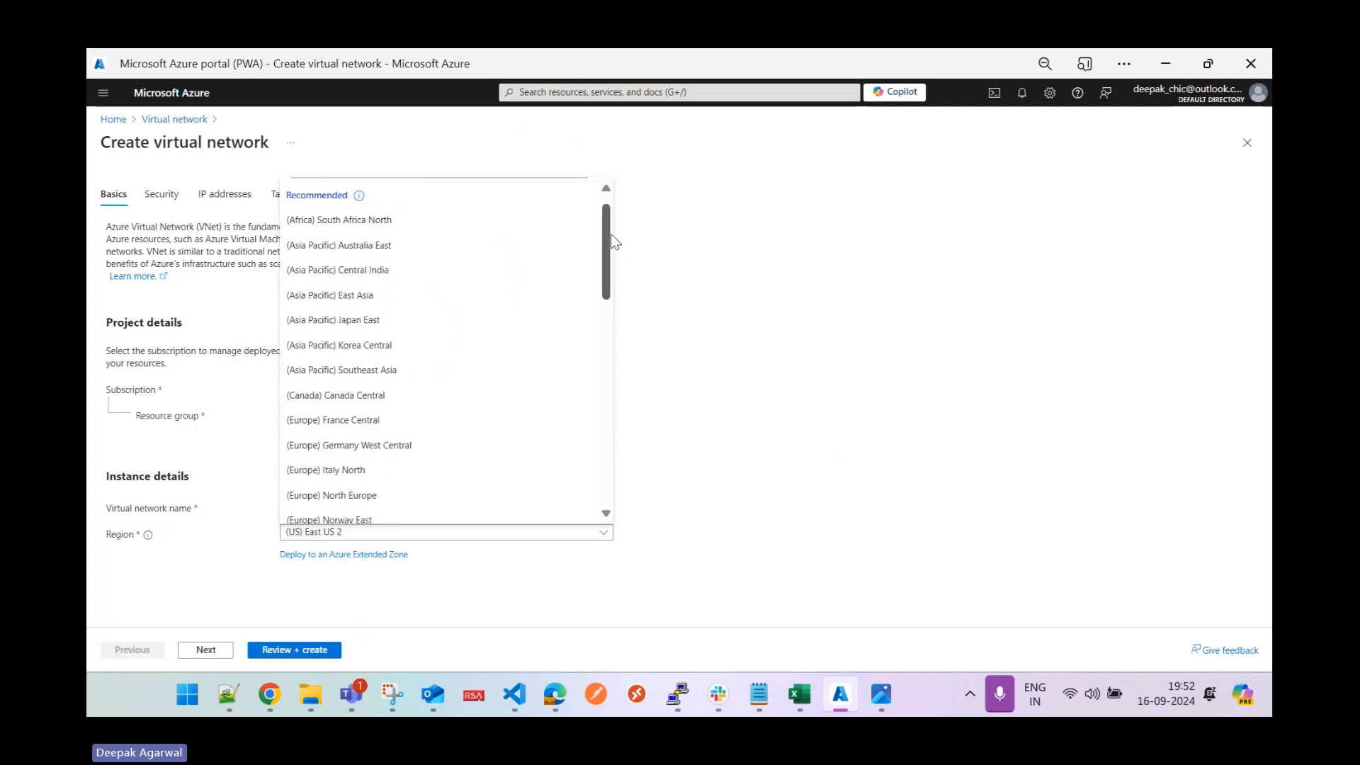
click(413, 292)
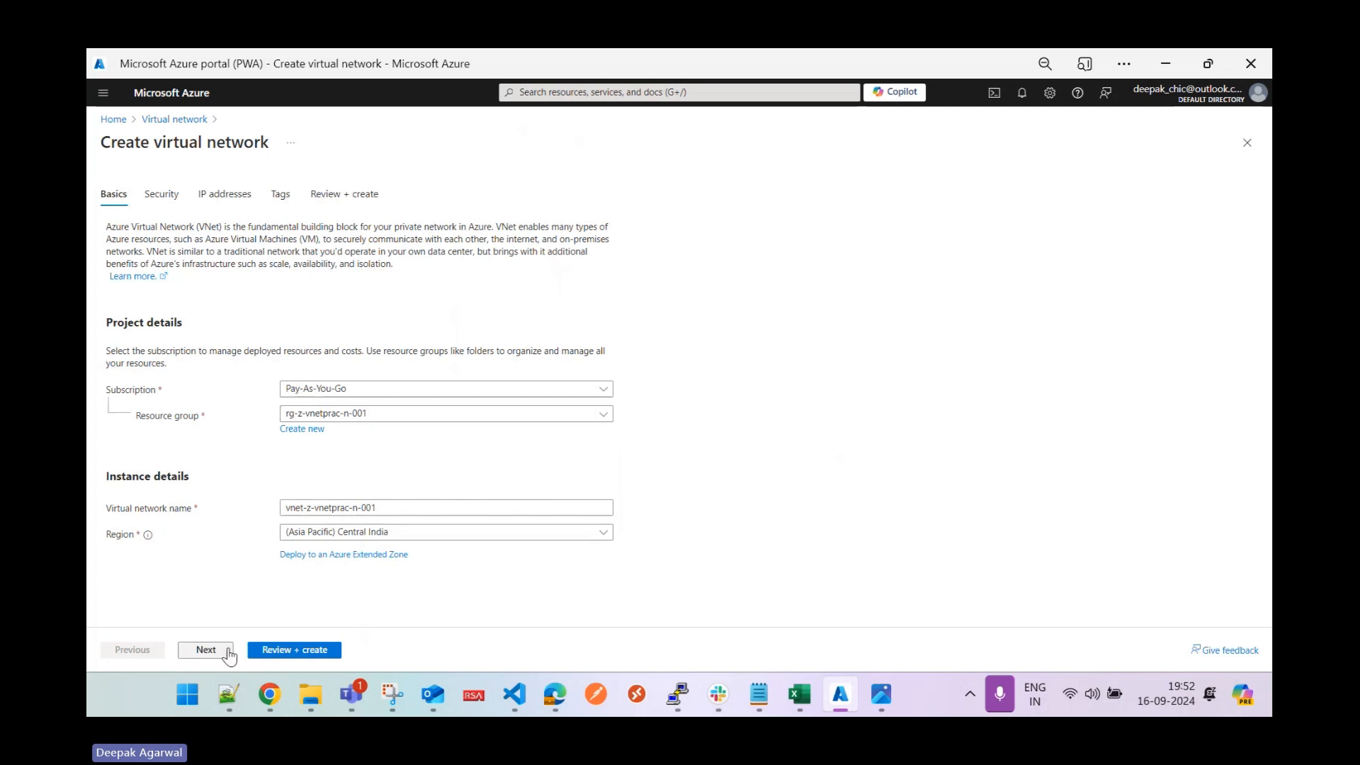
click(207, 650)
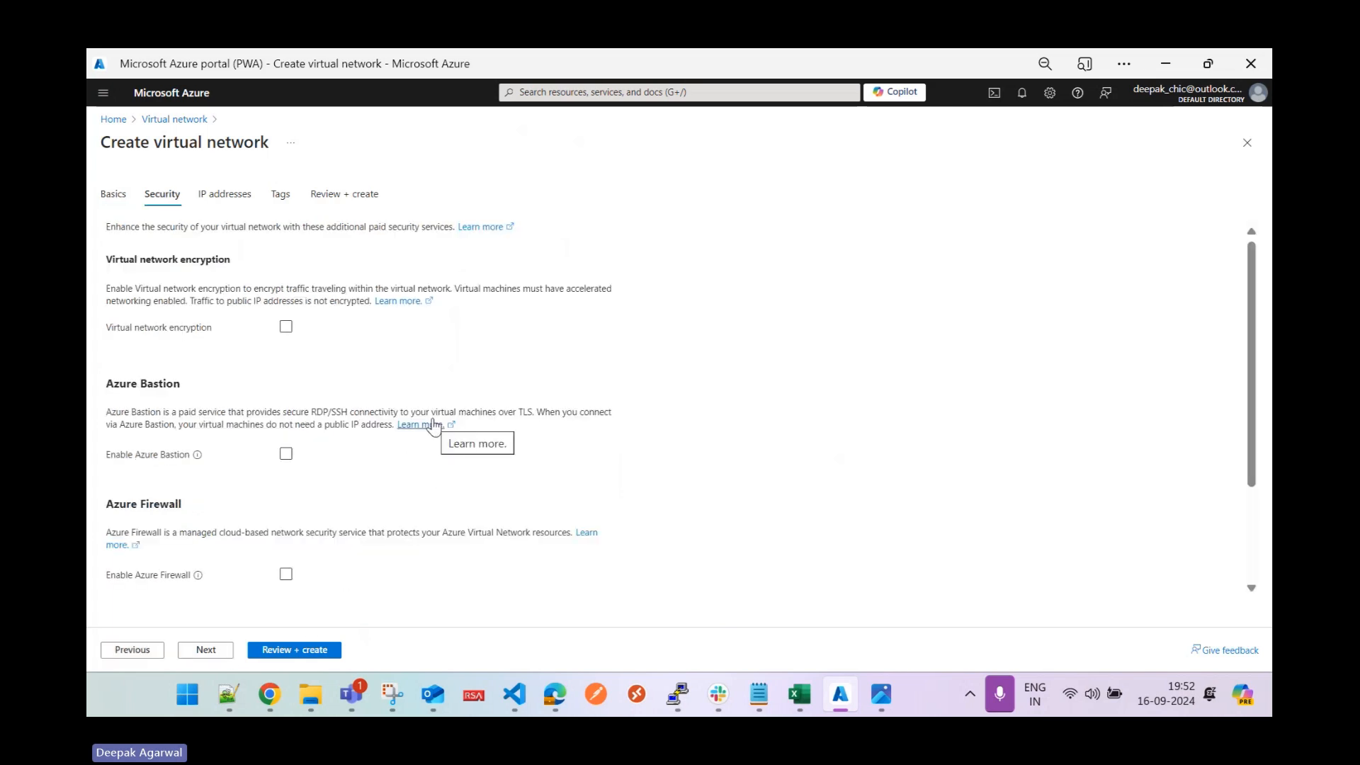
scroll(1258, 303, down, 1)
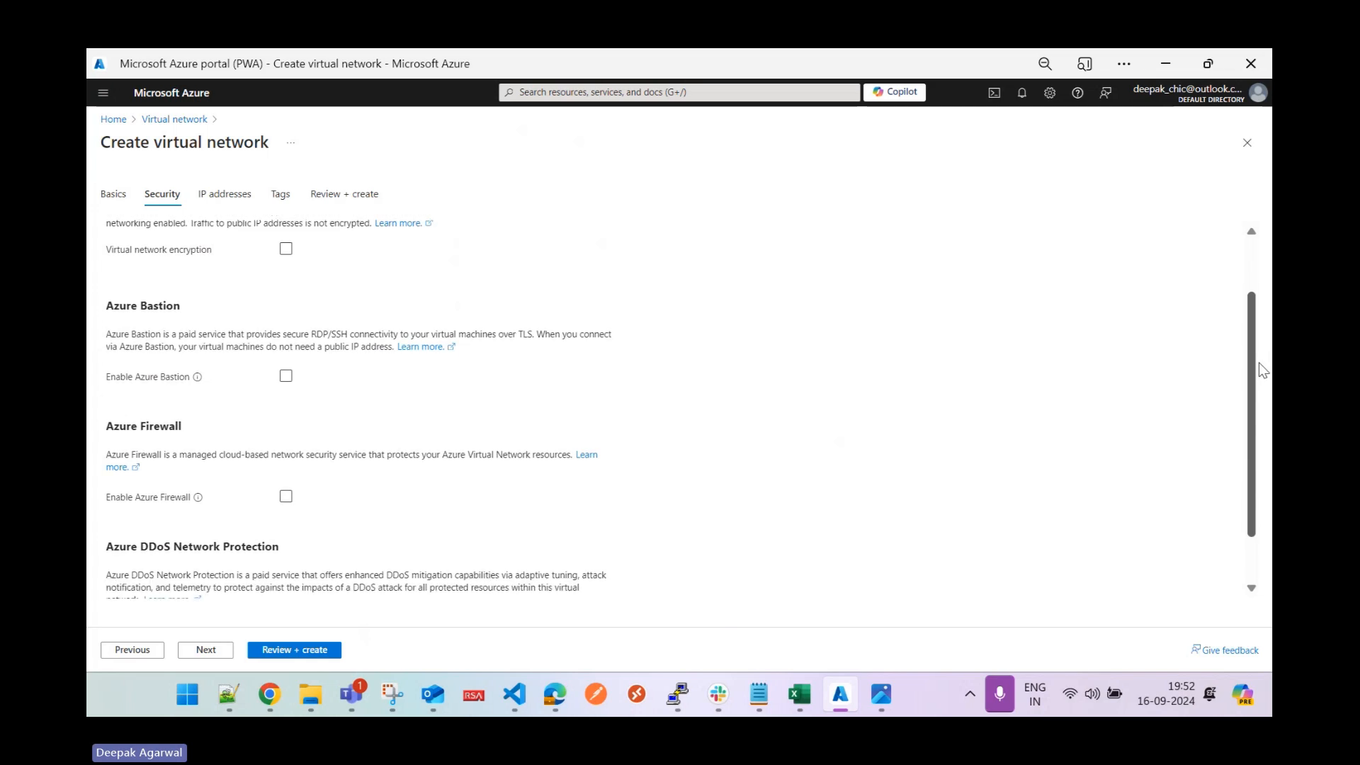
scroll(1259, 363, down, 1)
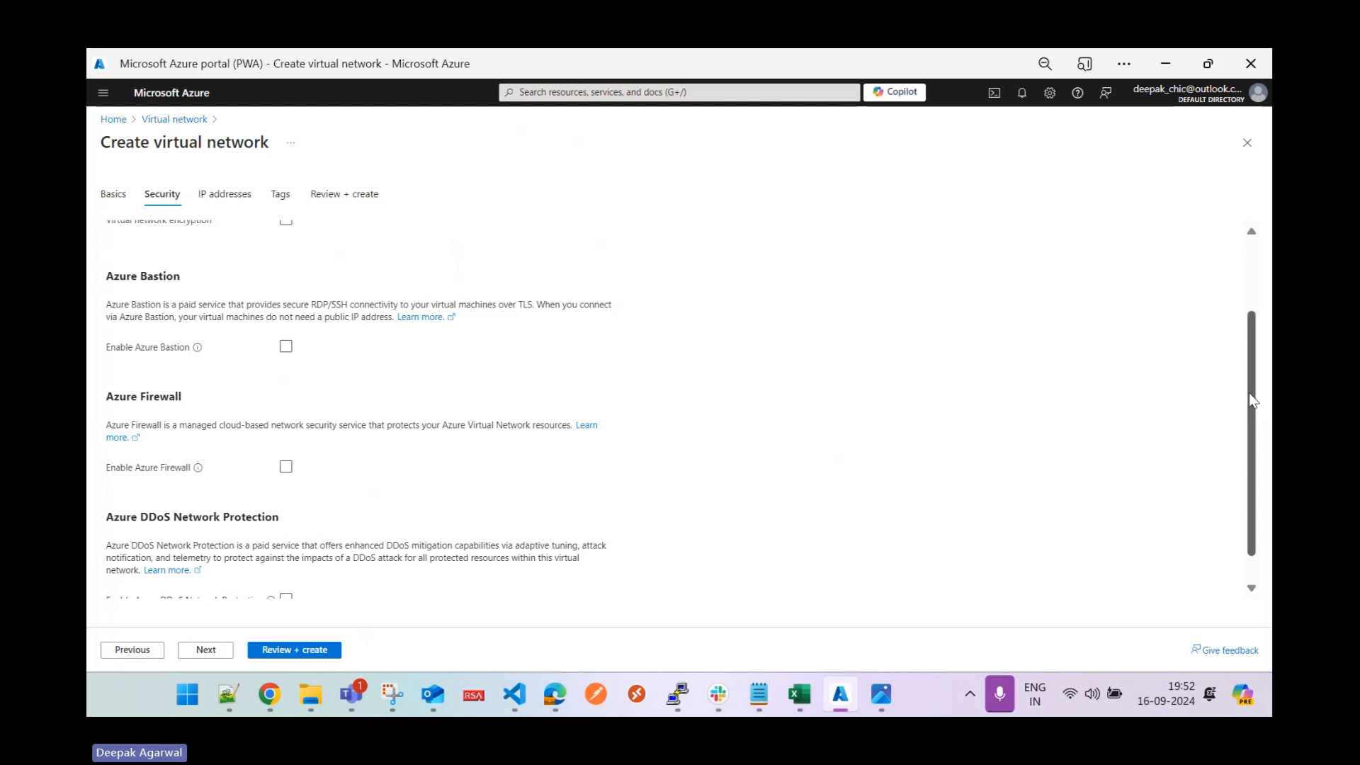
scroll(1248, 392, down, 1)
Set the IPv4 address space to 10.0.0.0/22 (1,024 addresses), checking the Tunnel Prac diagram.
click(206, 650)
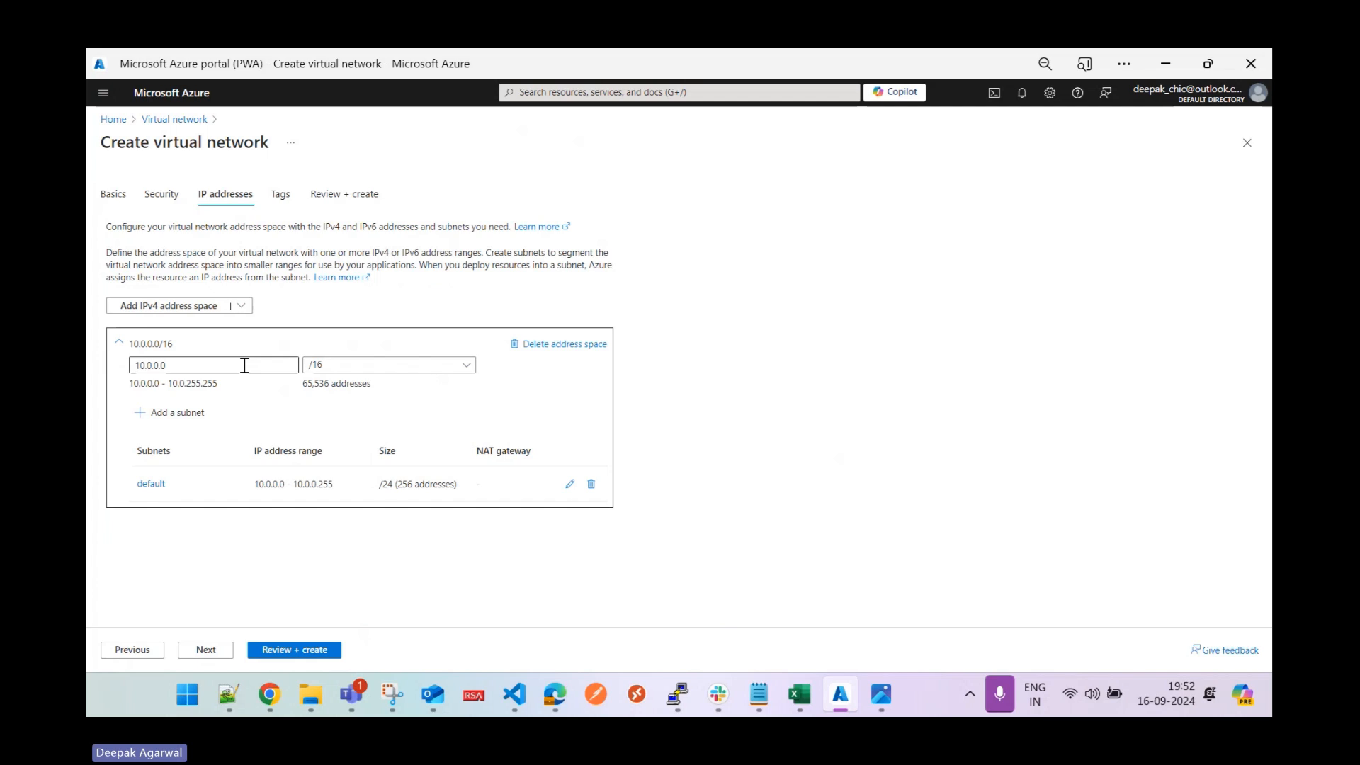
click(343, 366)
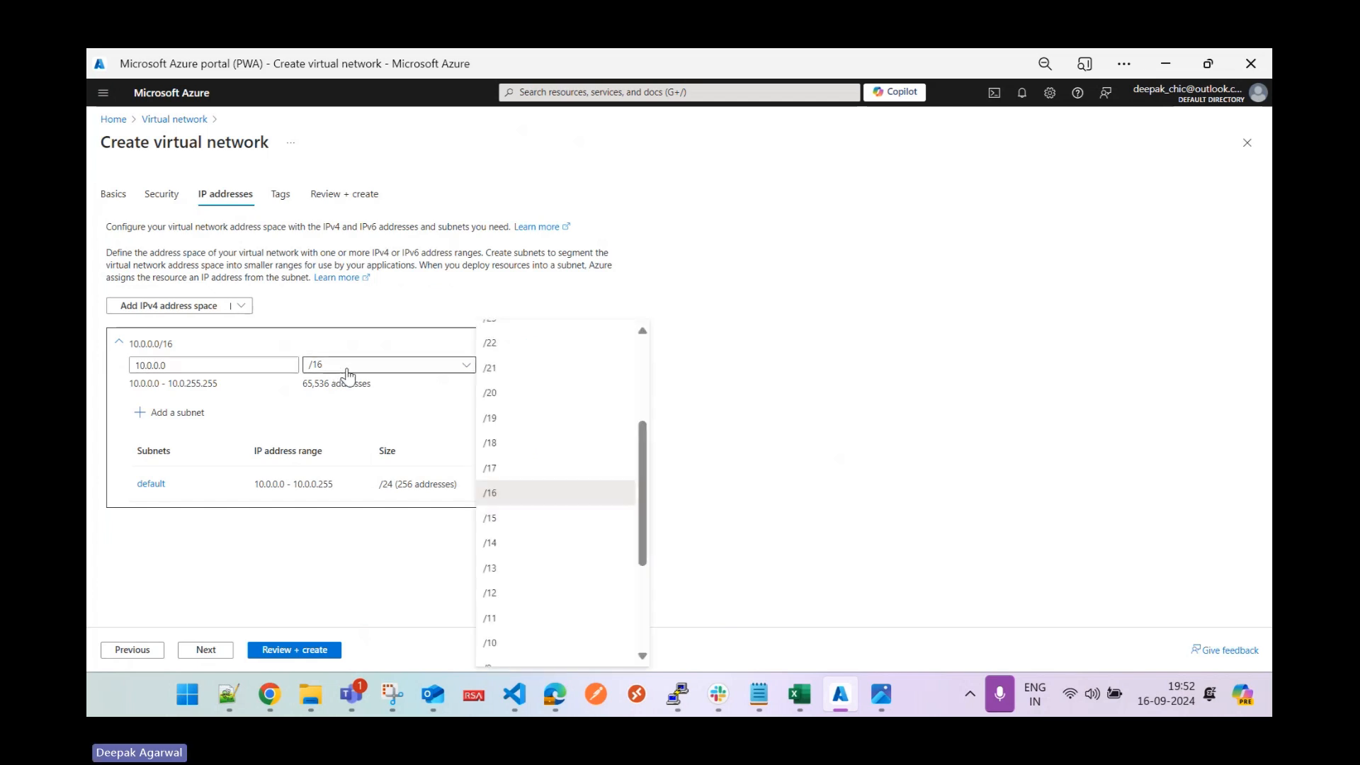
click(500, 349)
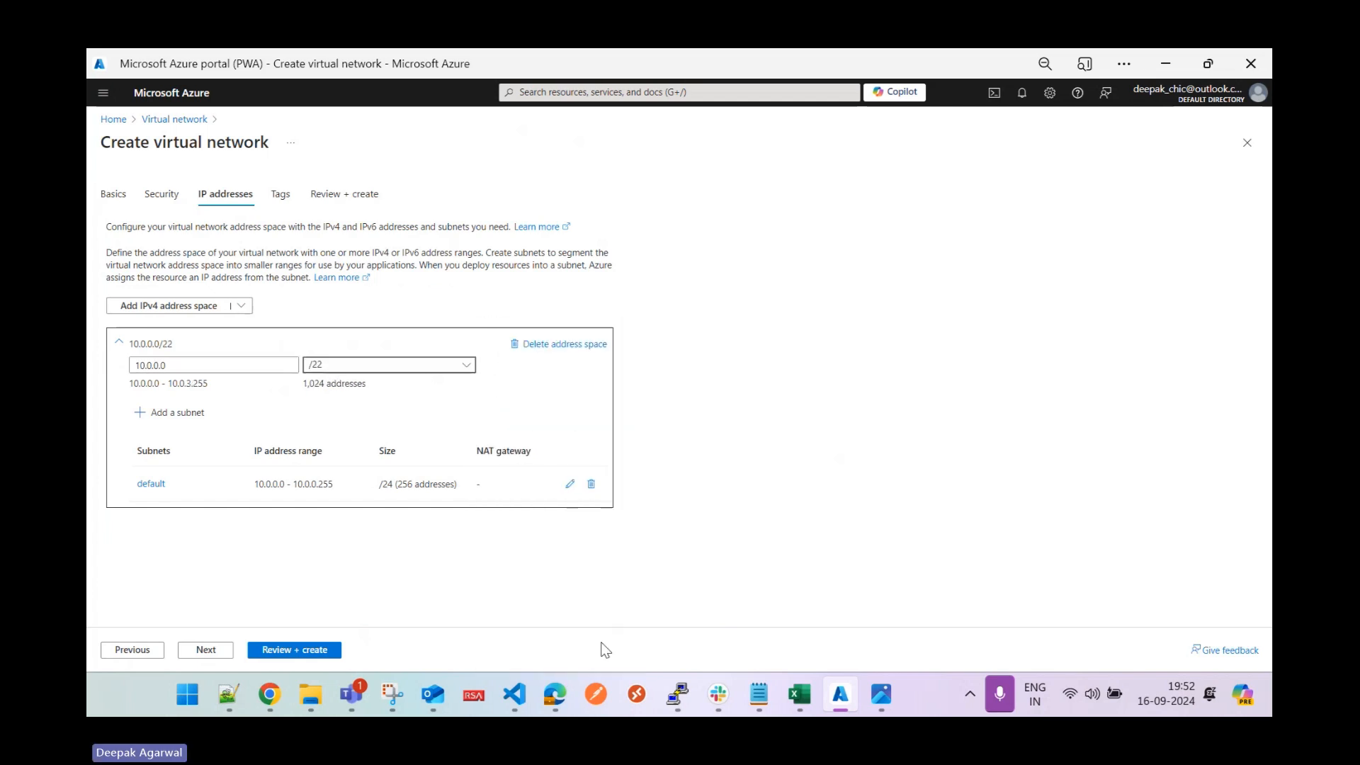
click(882, 696)
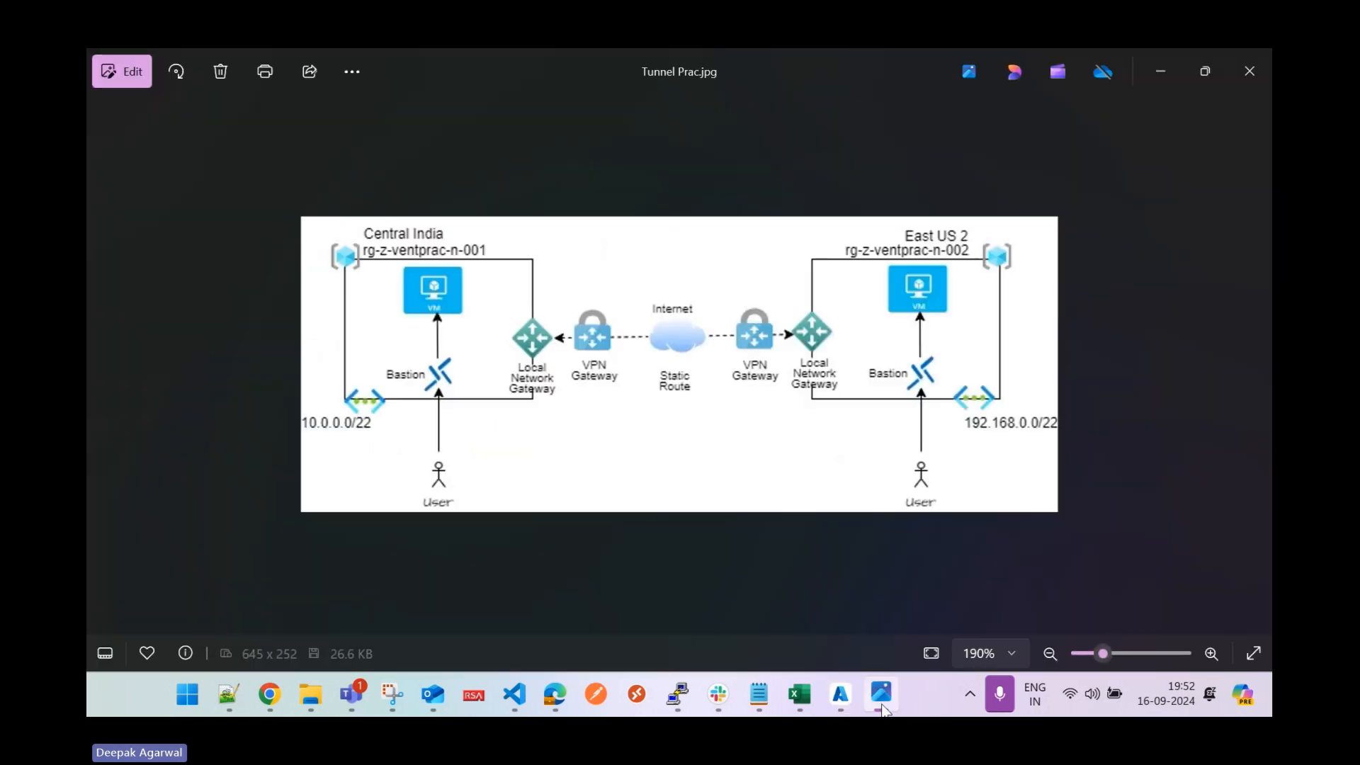
click(882, 702)
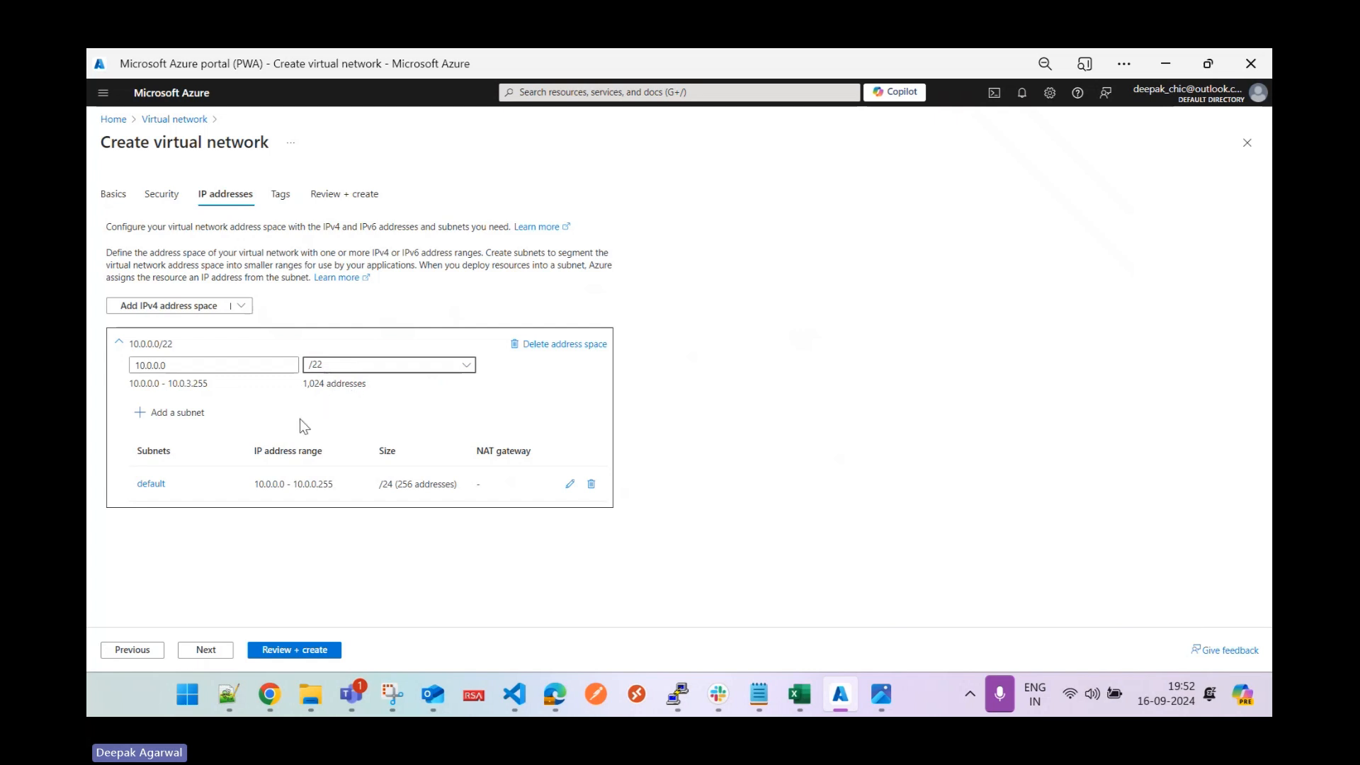
Rename the default subnet to VMResource with size /29 (10.0.0.0–10.0.0.7) and save.
click(567, 486)
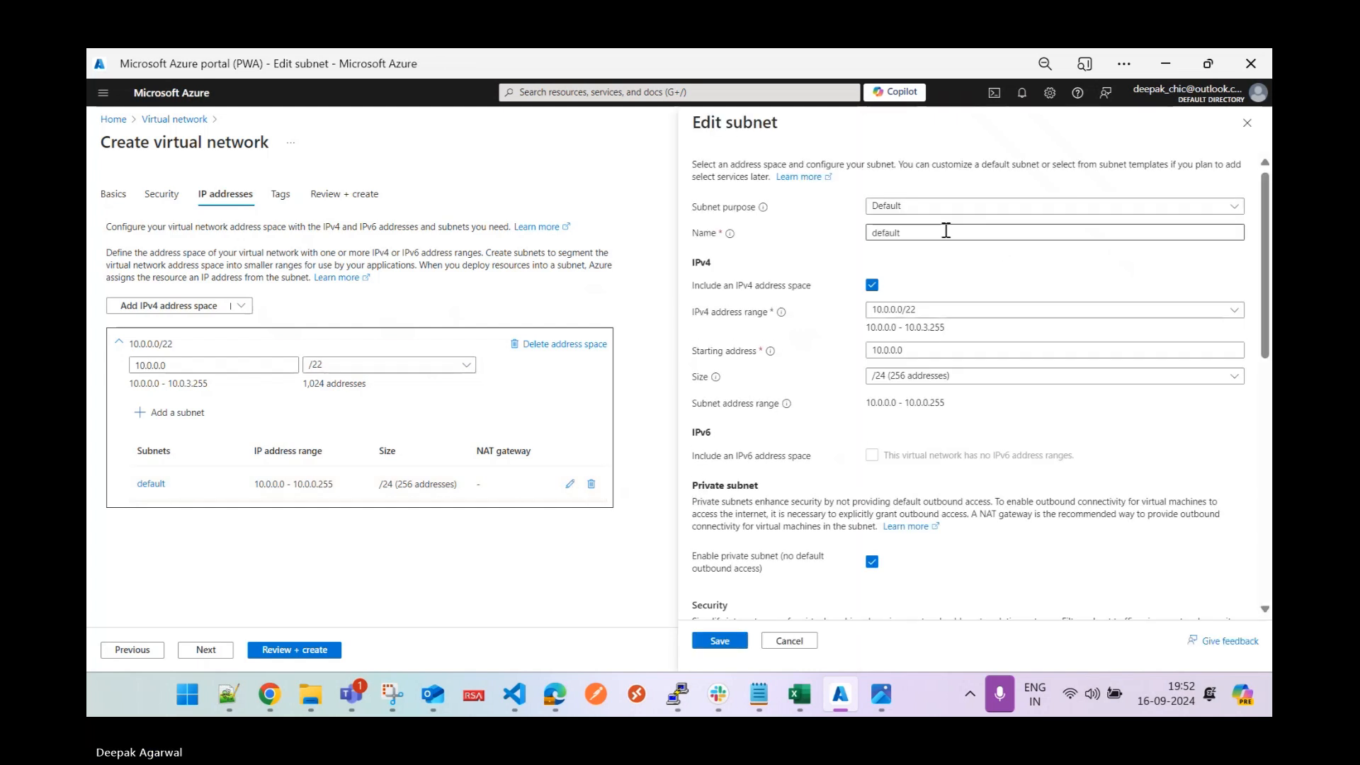
drag(945, 228, 841, 239)
text(vmre)
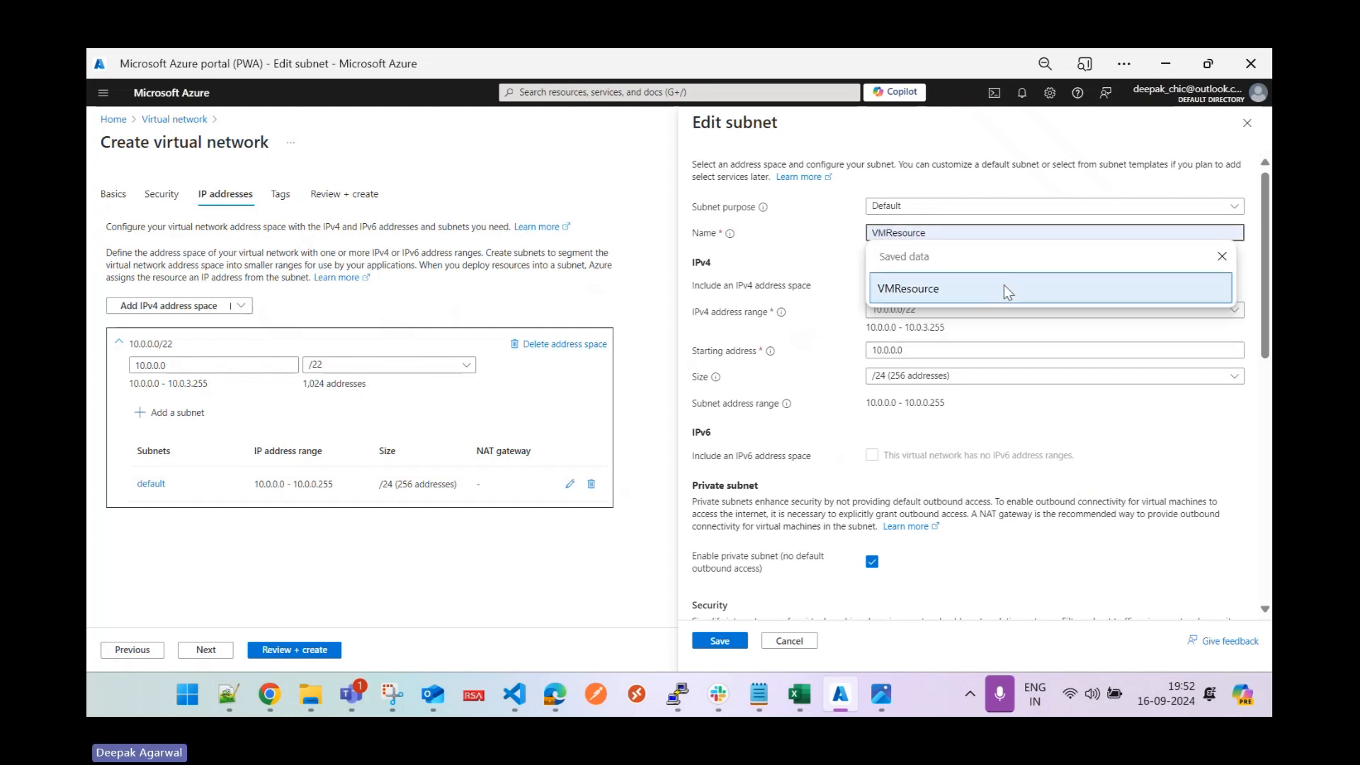
click(968, 286)
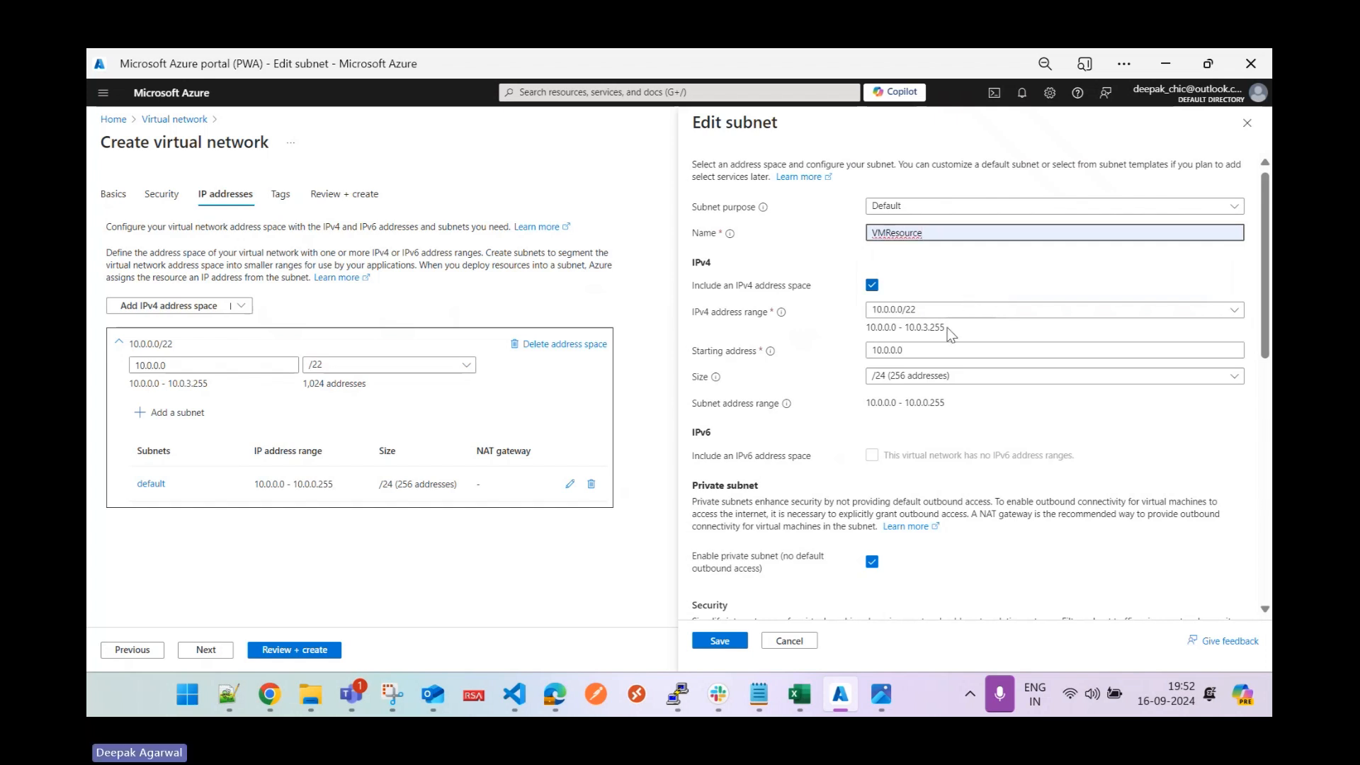
click(929, 351)
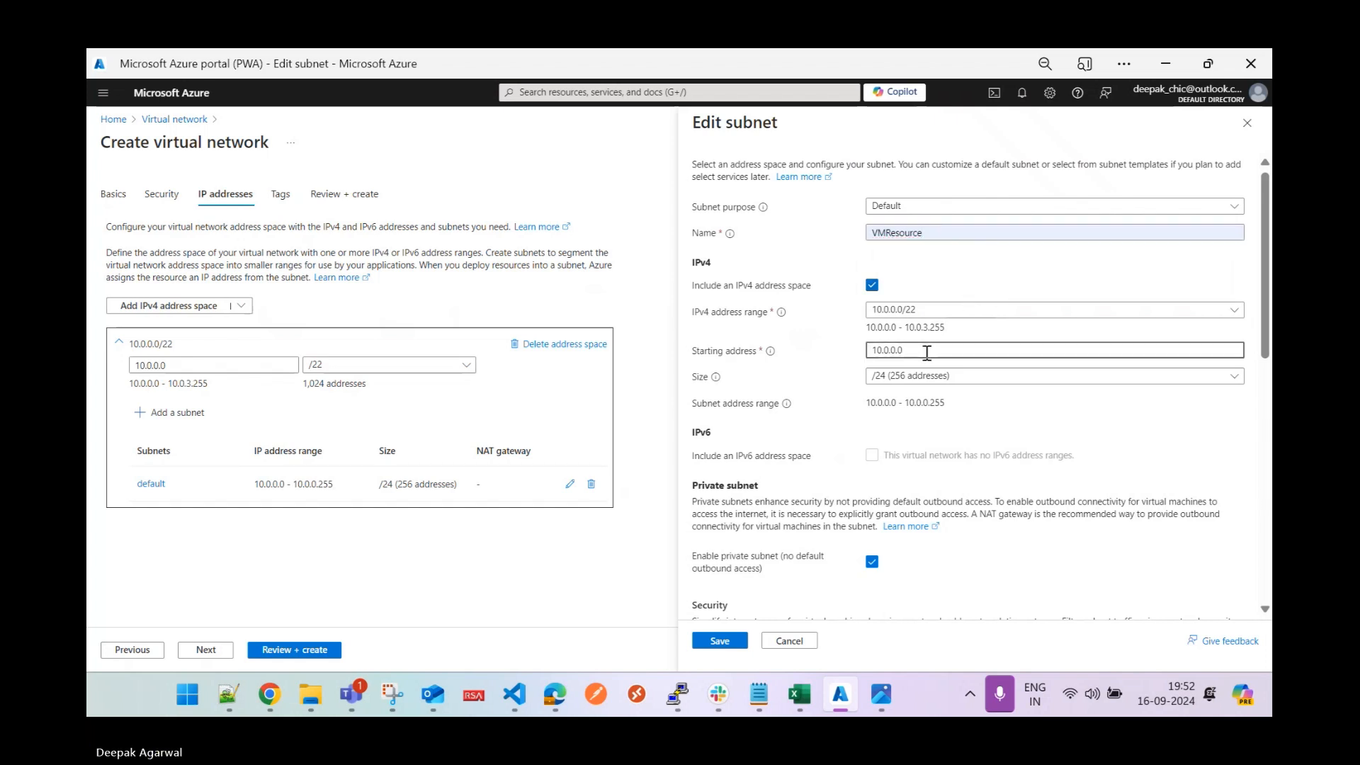
click(923, 376)
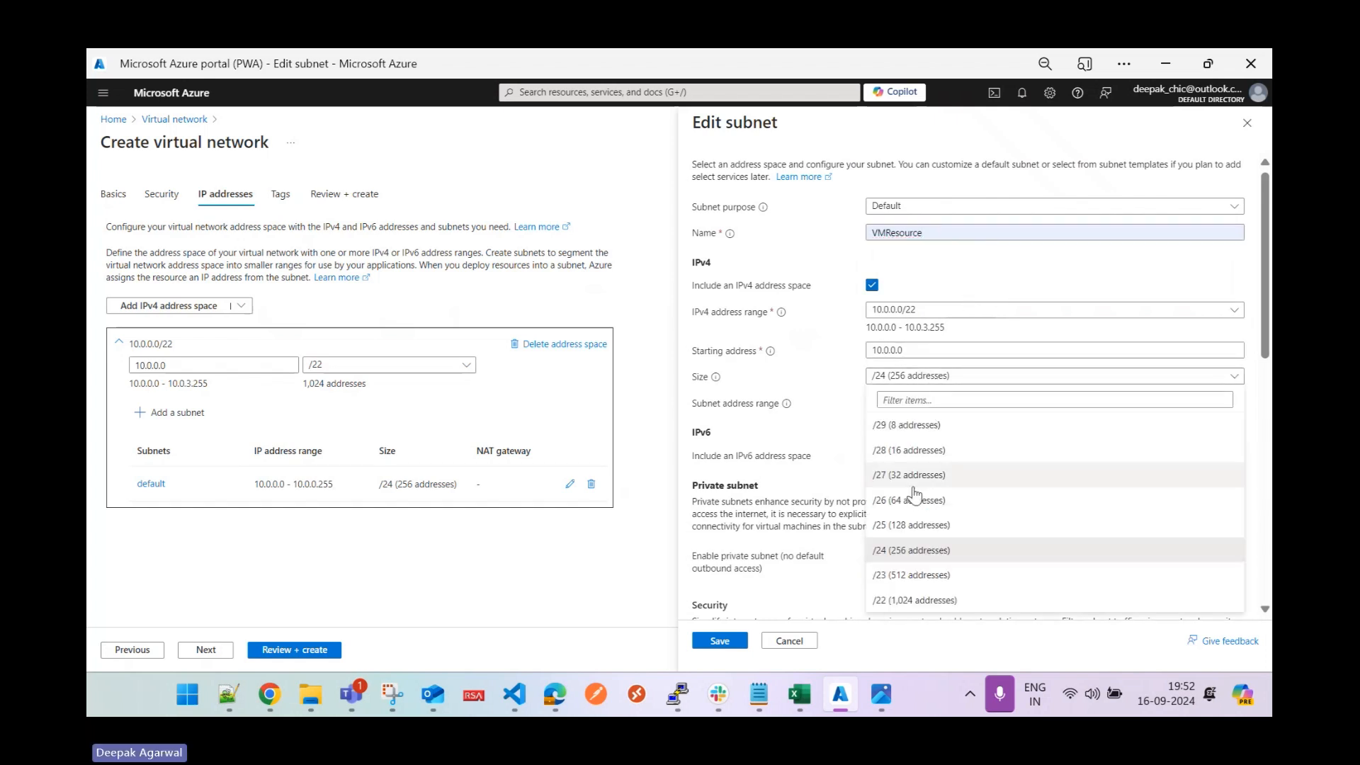
click(920, 427)
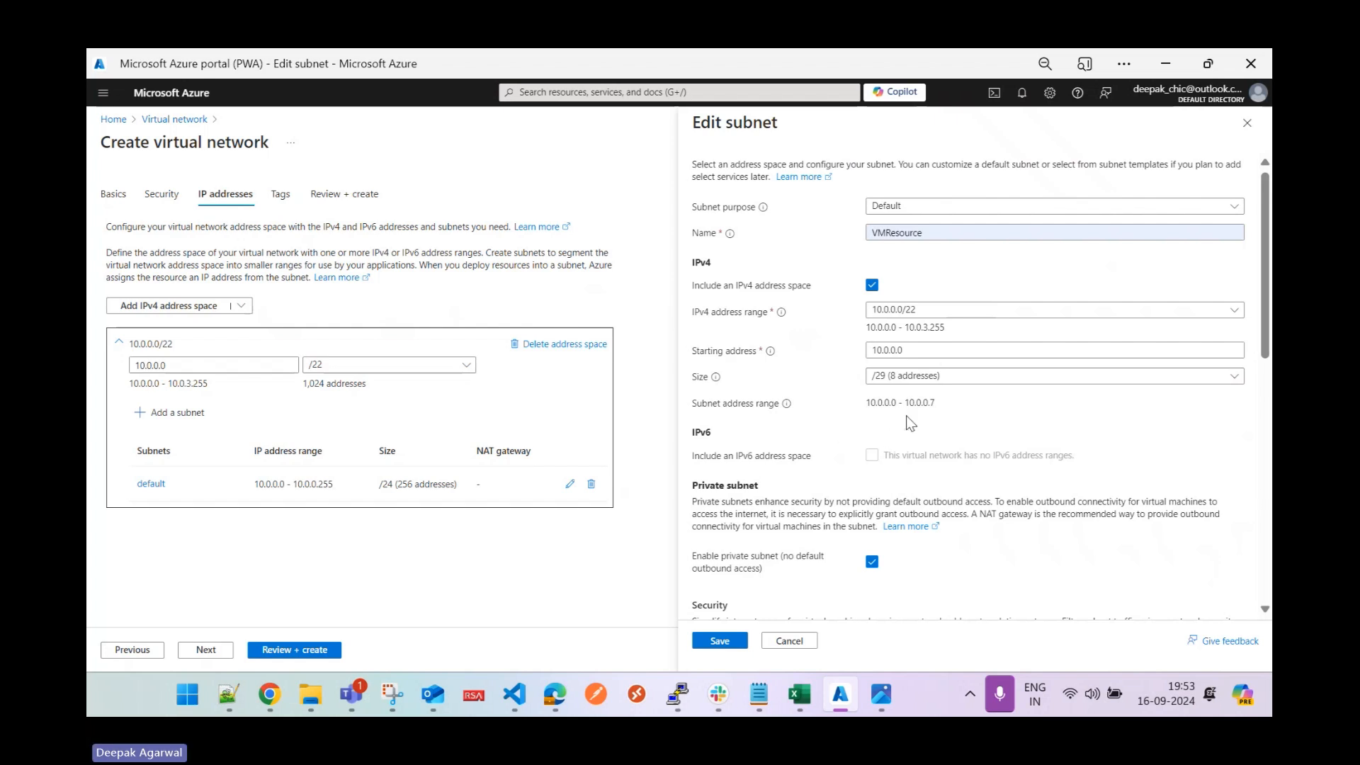
click(1118, 413)
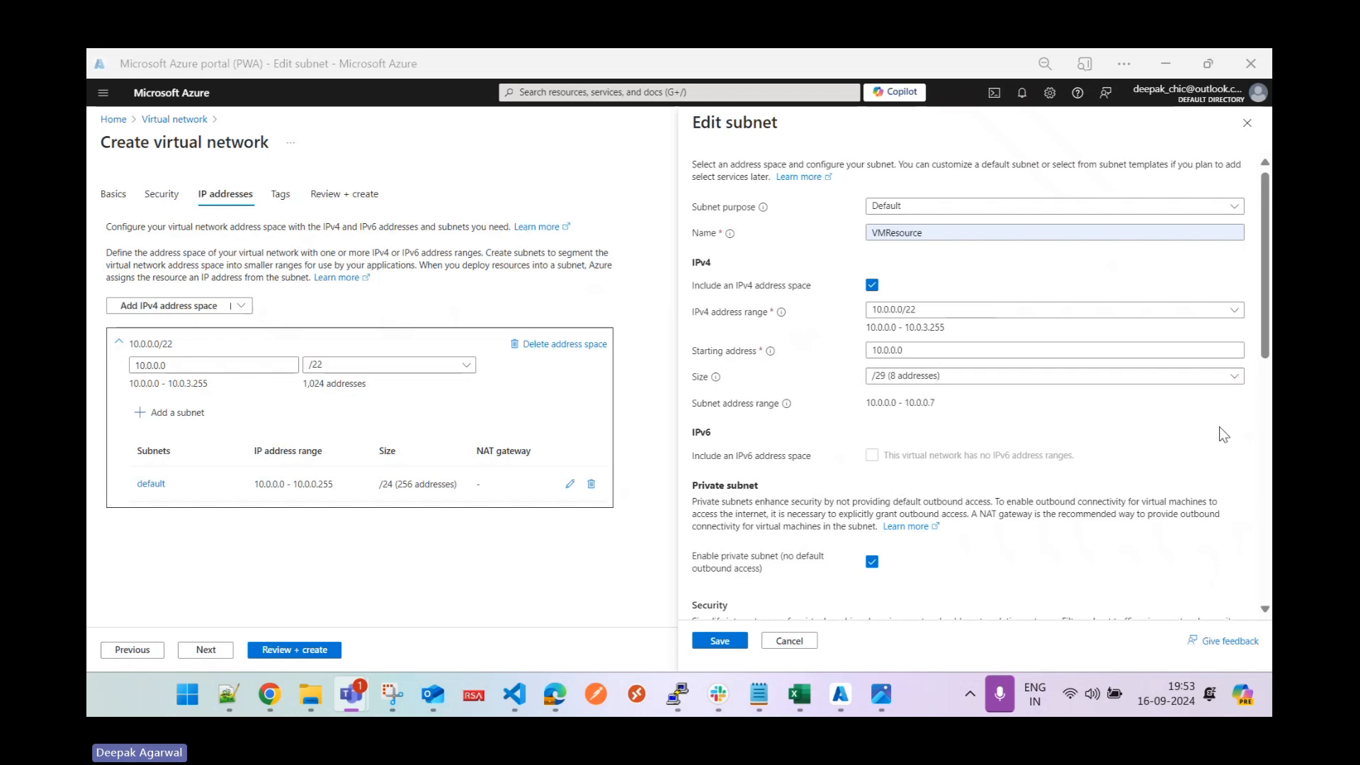
click(720, 640)
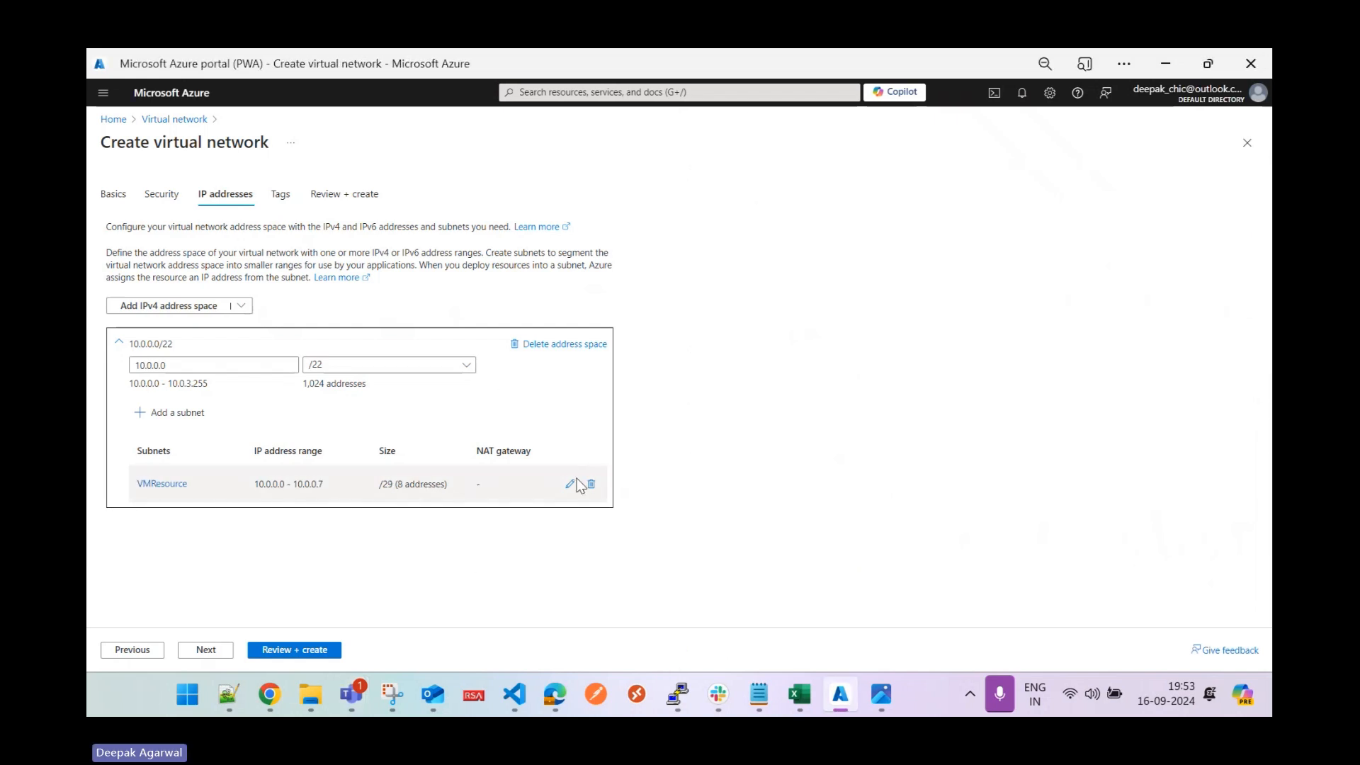
Add an AzureBastionSubnet (10.0.0.64/26) to the virtual network.
click(181, 413)
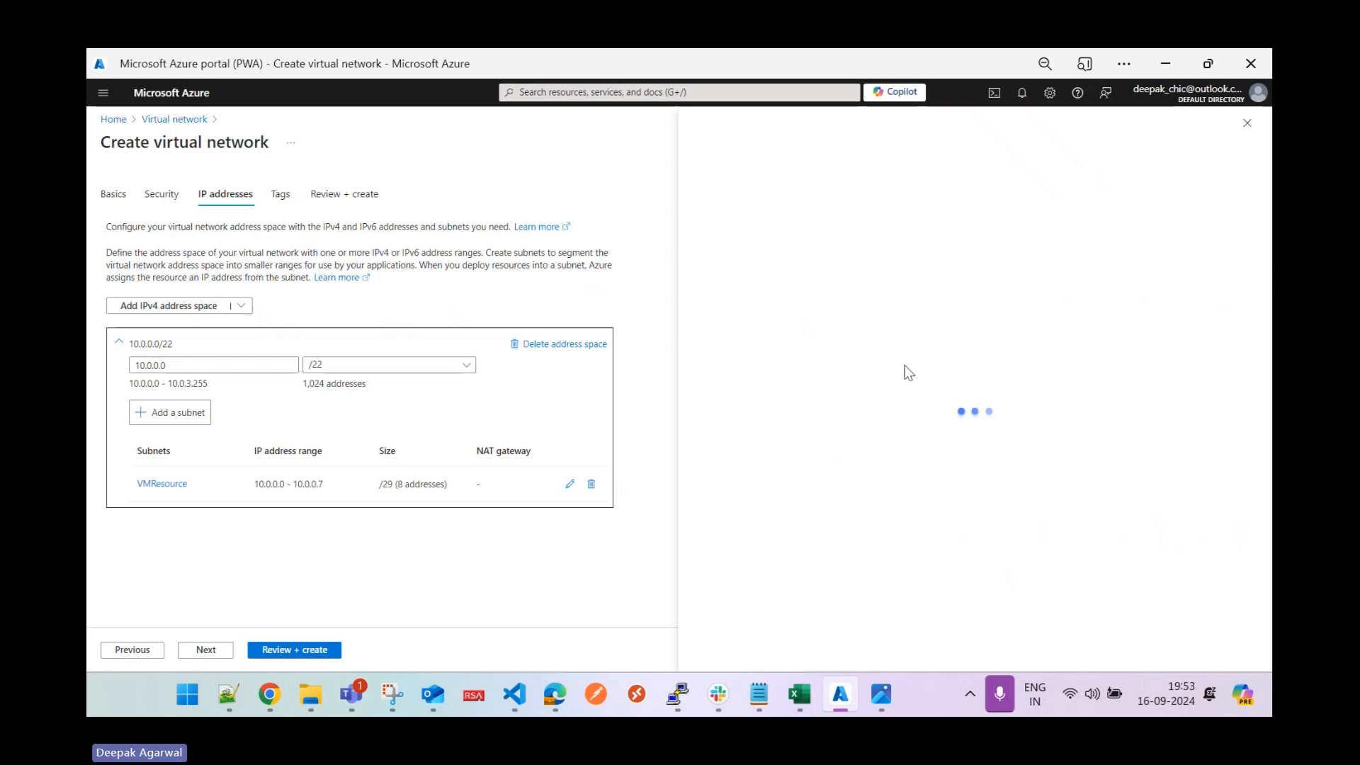
click(917, 207)
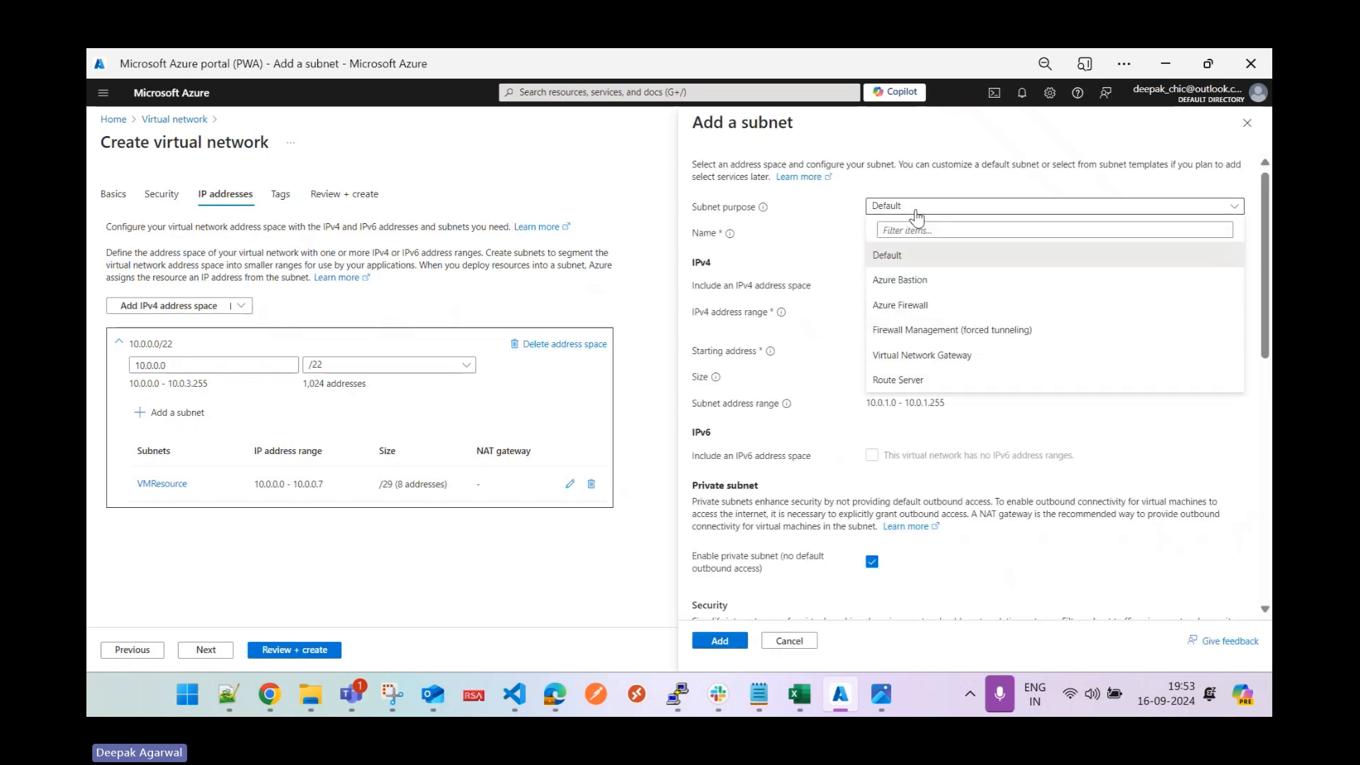
click(916, 282)
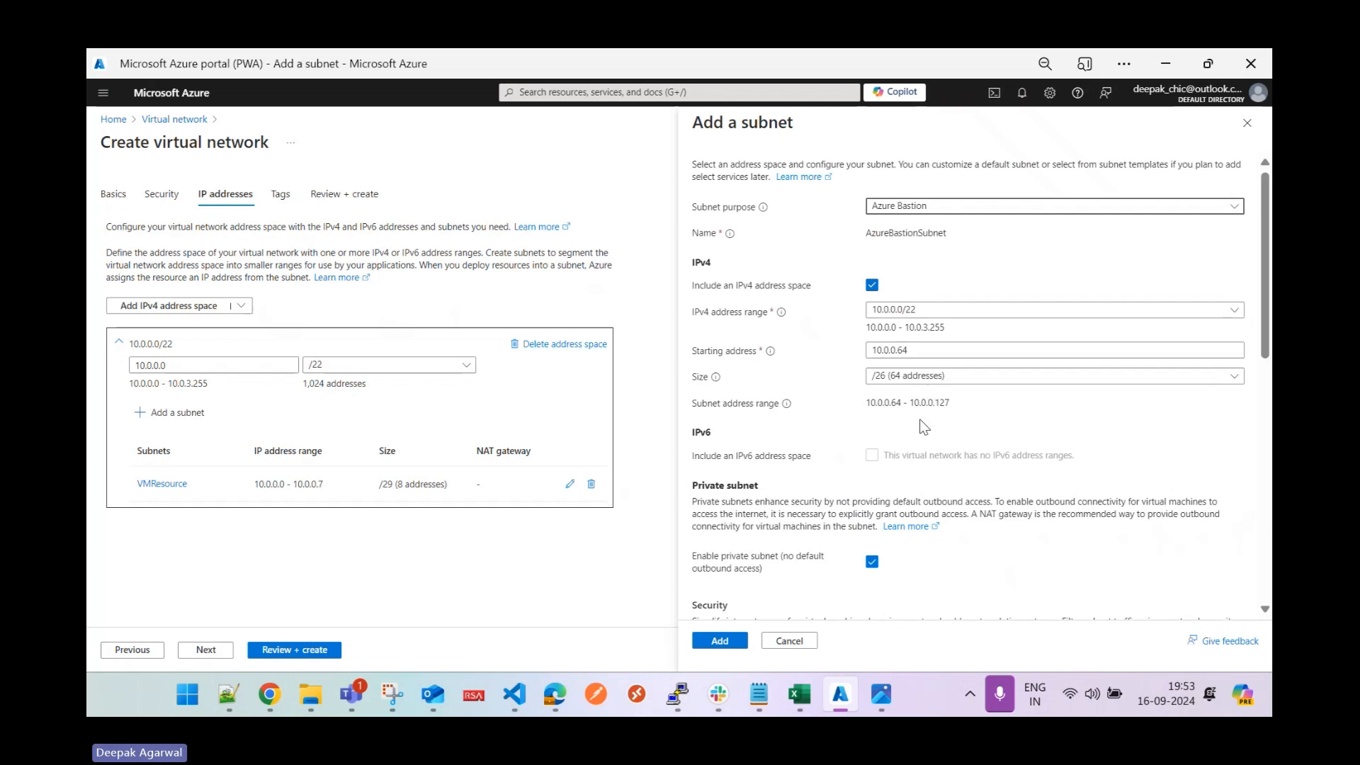
click(717, 641)
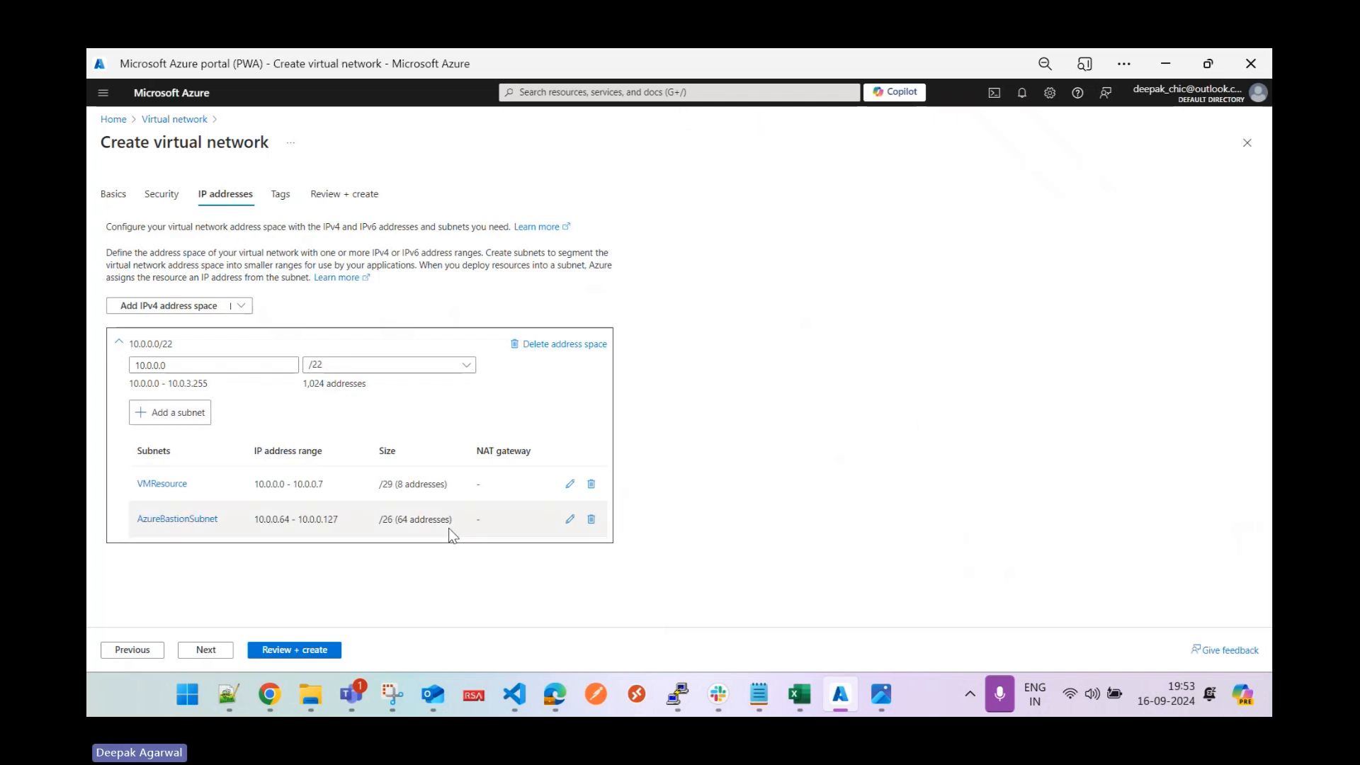
Add a Virtual Network Gateway subnet, GatewaySubnet, covering 10.0.1.0/24.
click(186, 412)
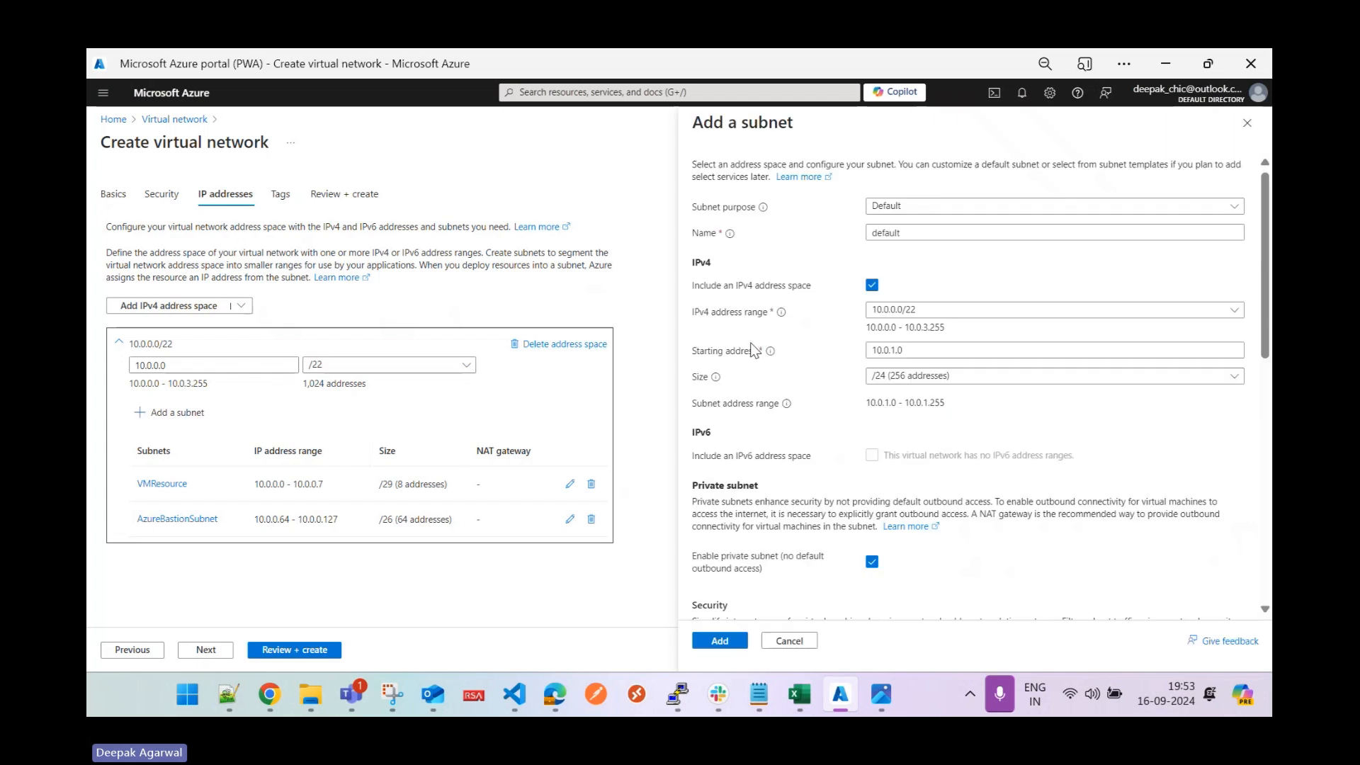
click(924, 212)
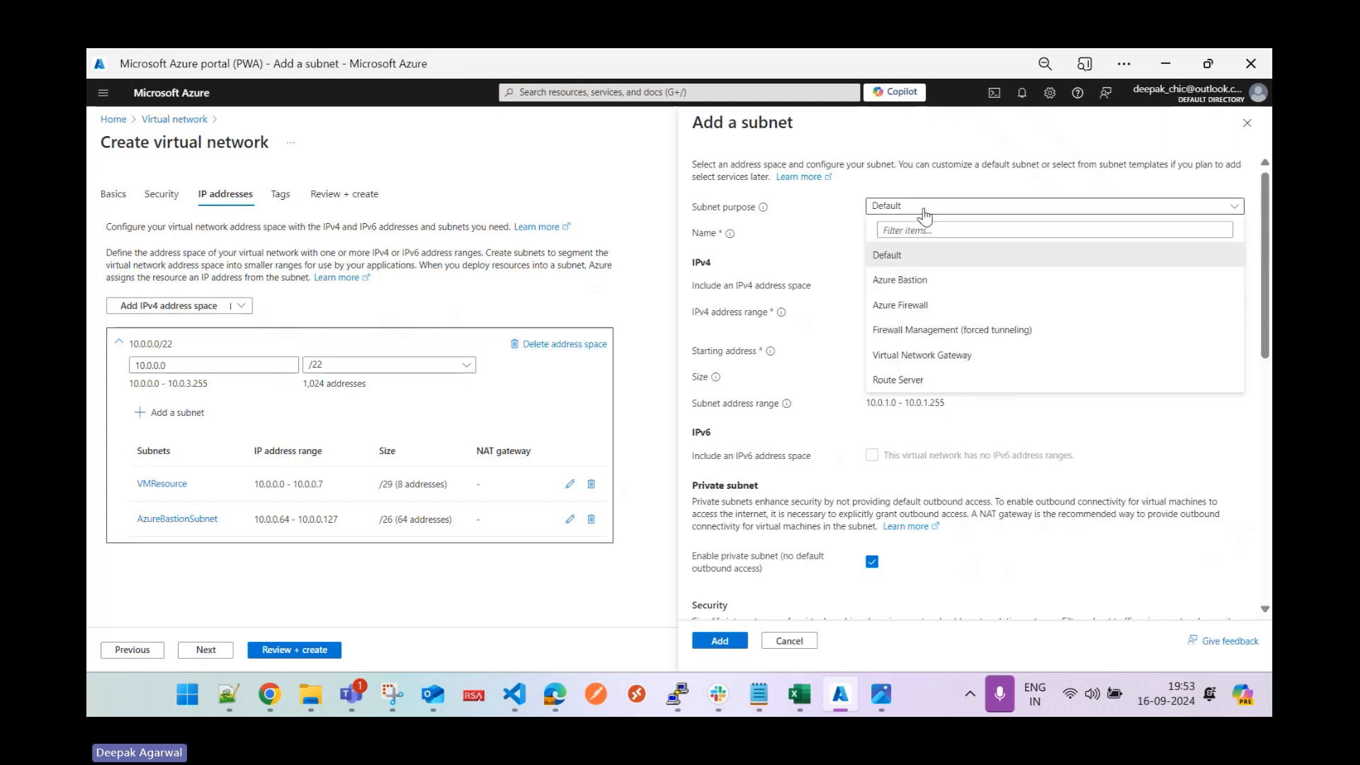
click(925, 356)
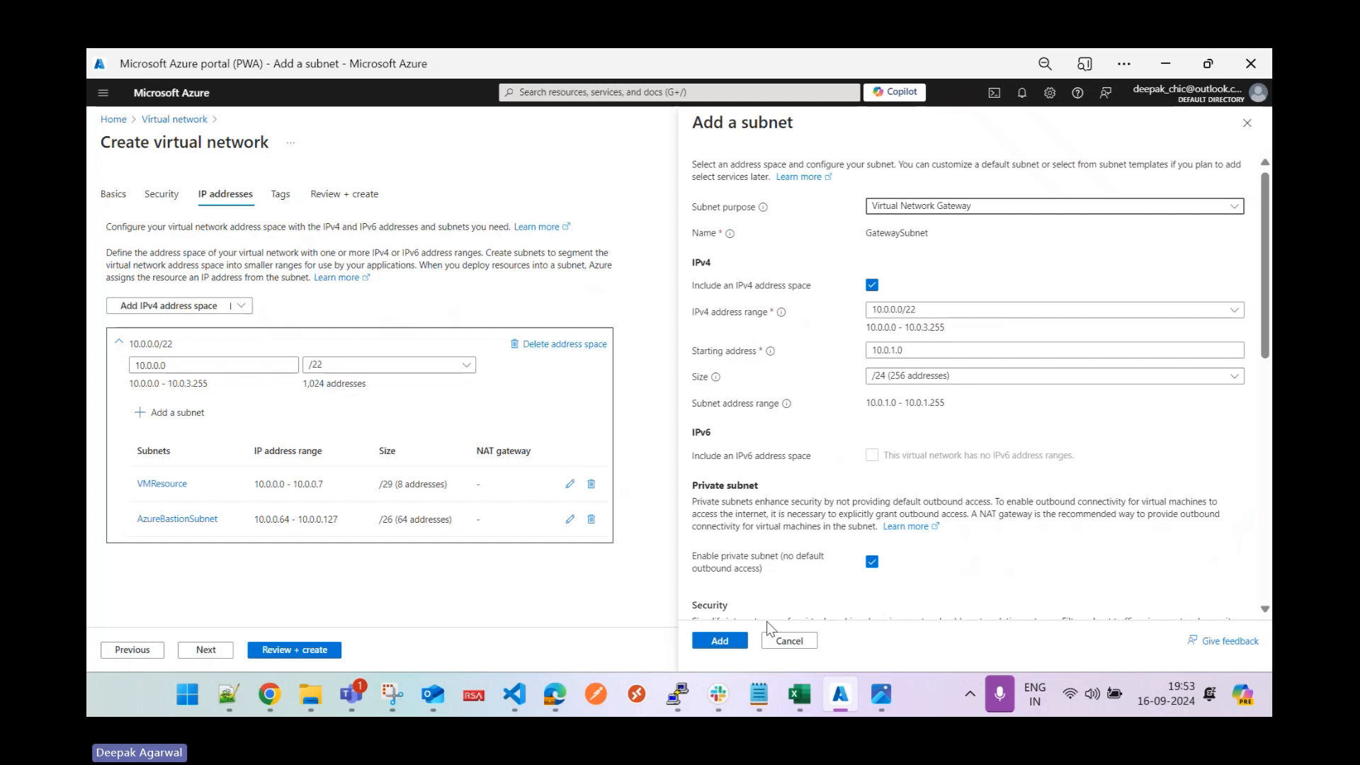
click(715, 641)
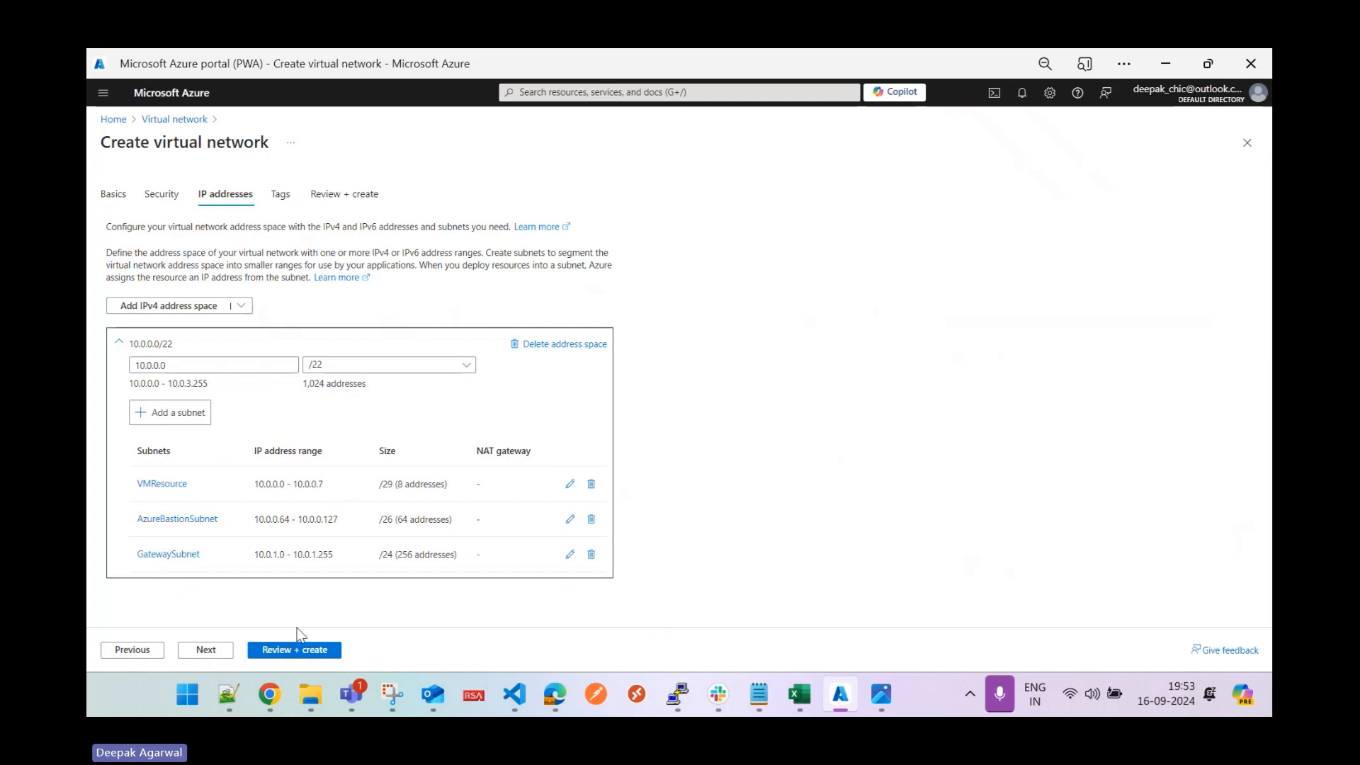
Review and create vnet-z-vnetprac-n-001, returning Home while it deploys.
click(312, 649)
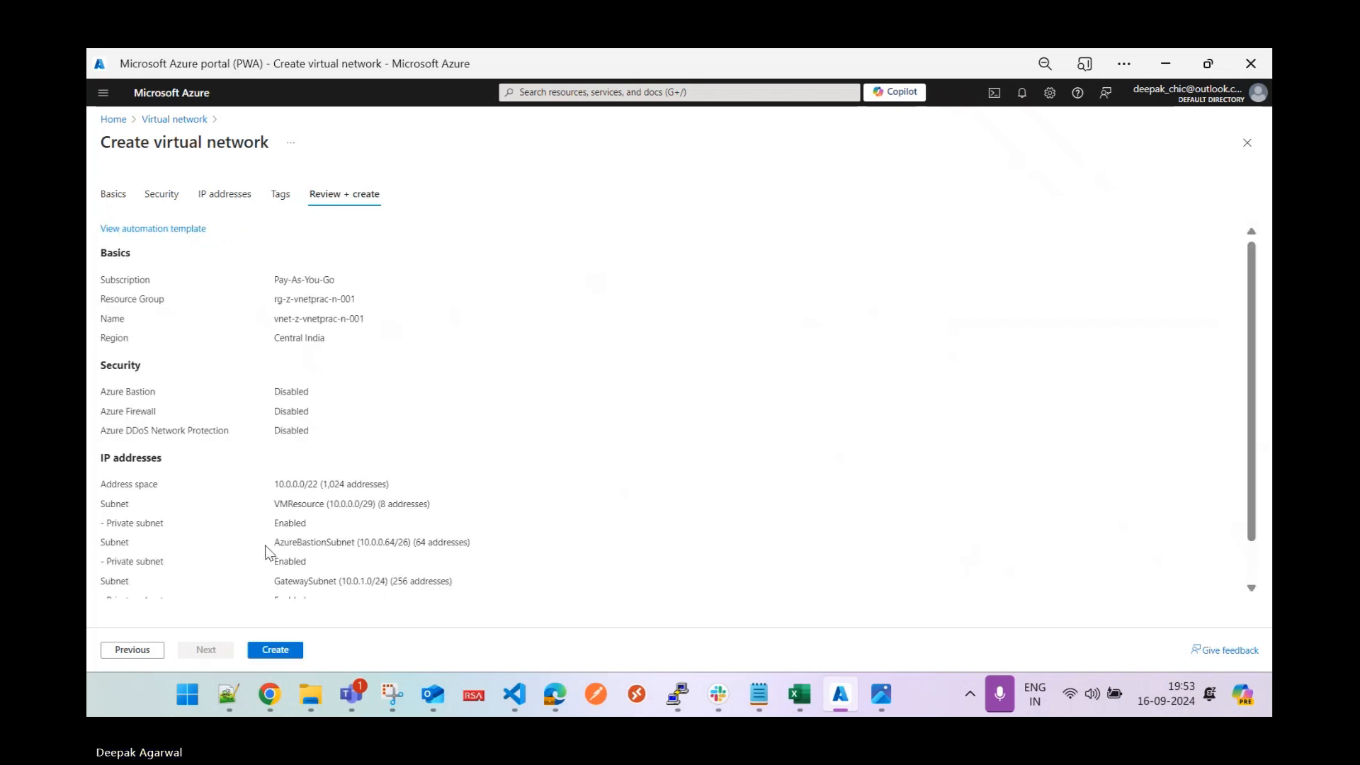
click(275, 651)
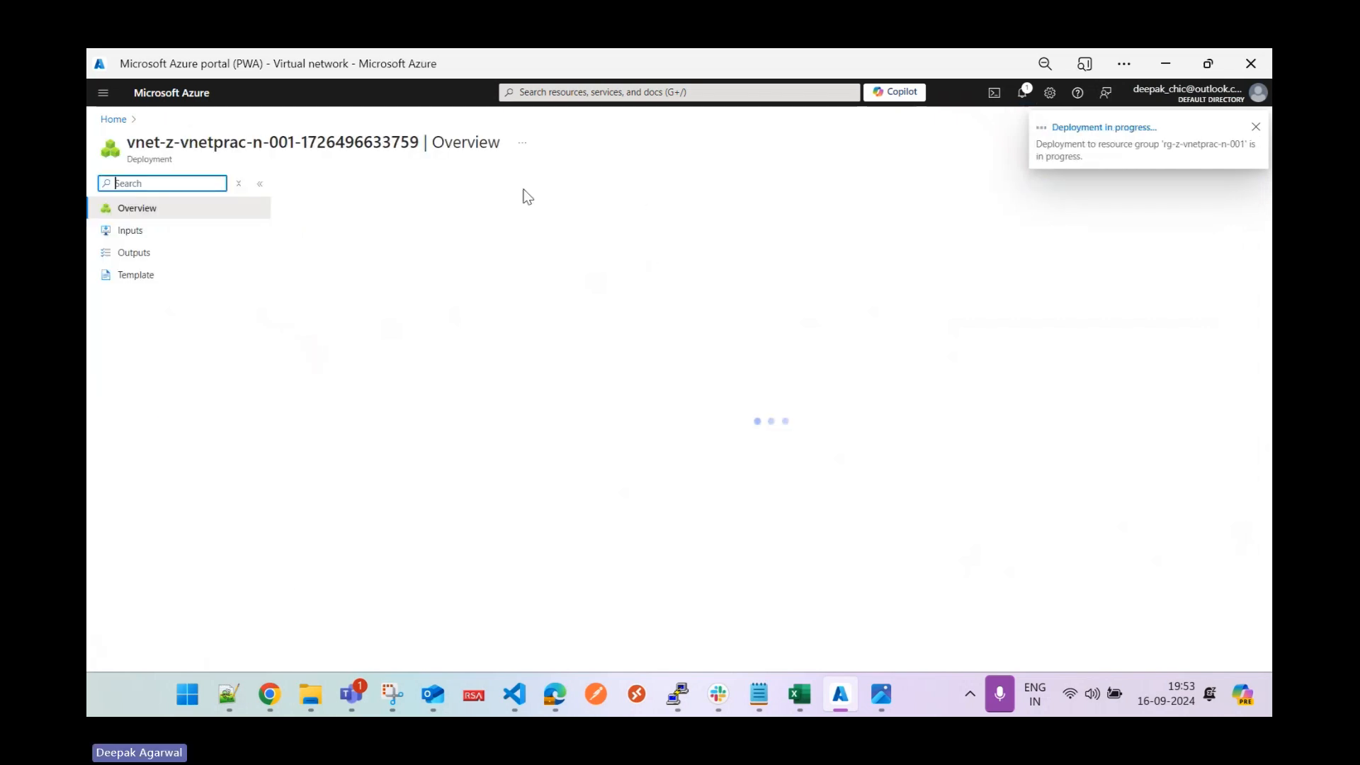
click(114, 121)
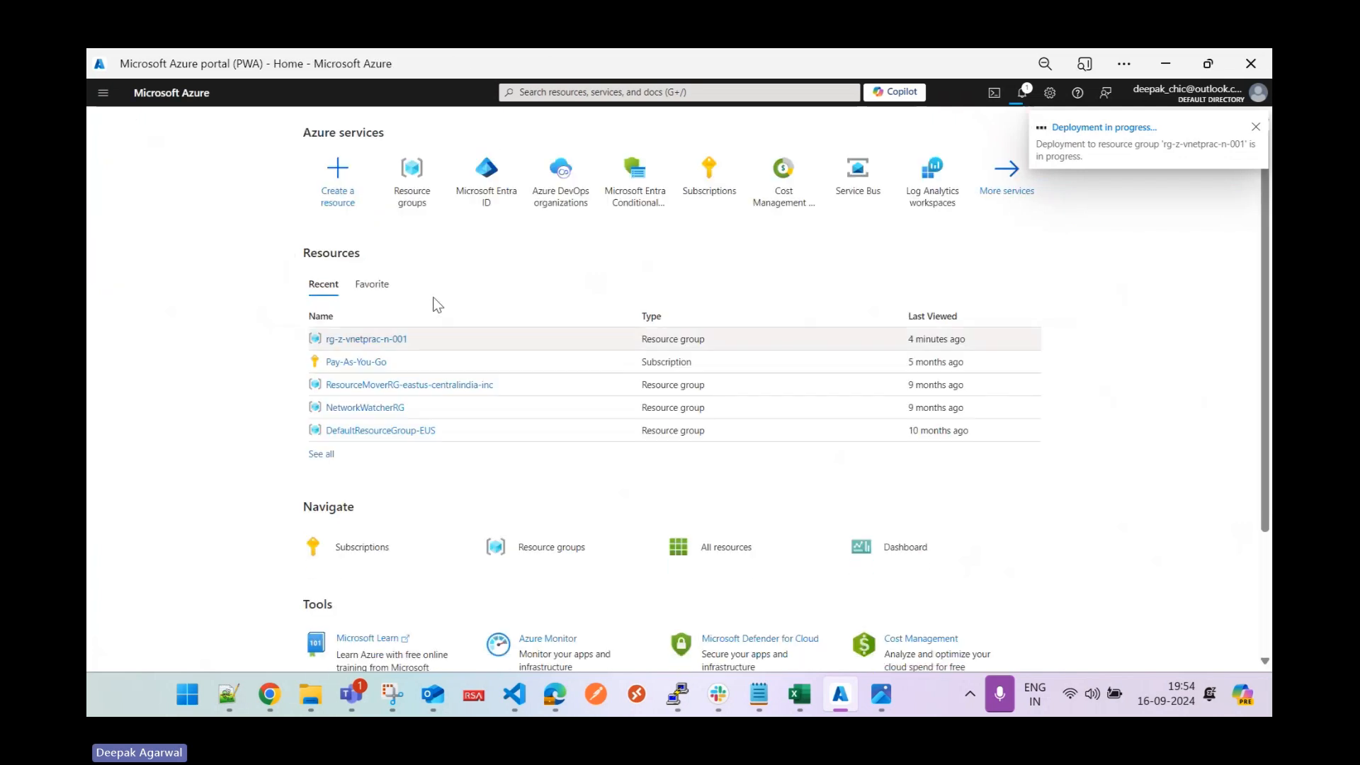
Search the Marketplace for Virtual network and start a new Create virtual network form.
click(336, 186)
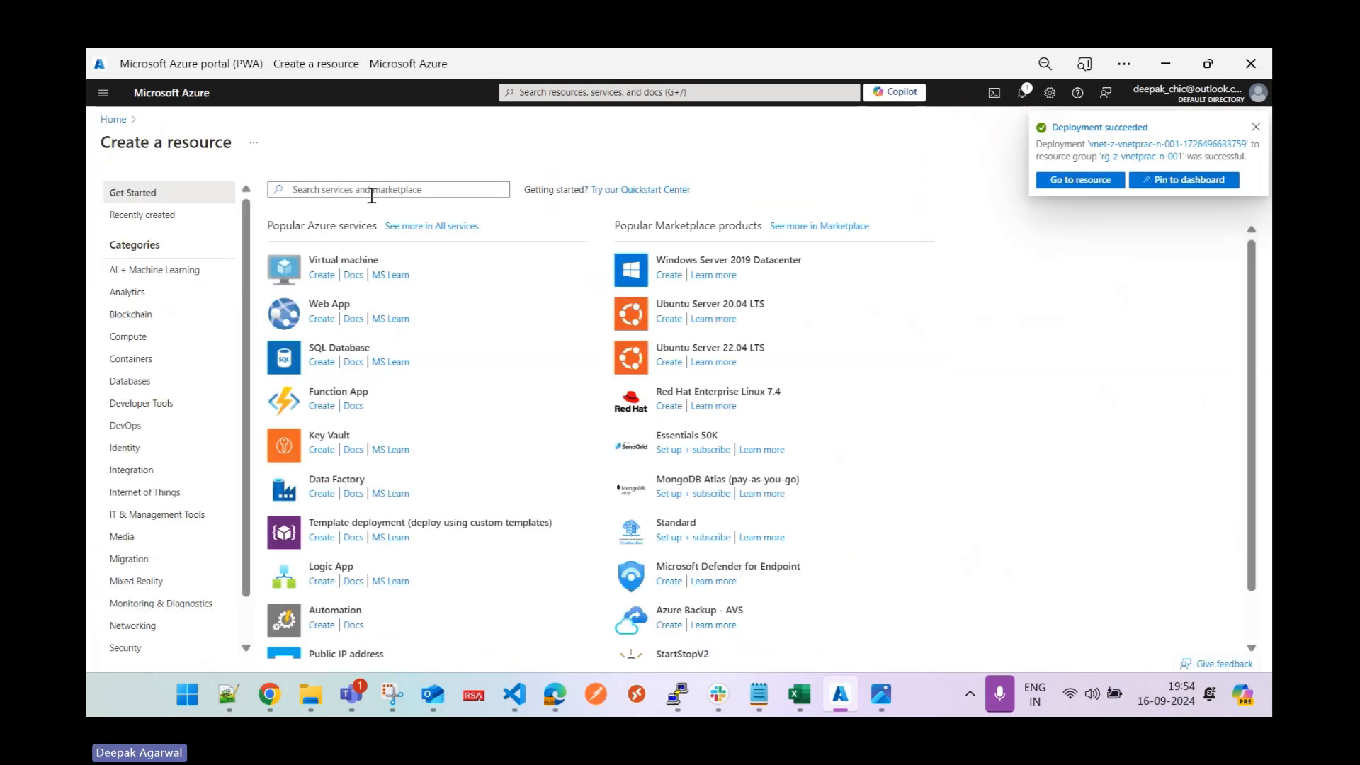
click(374, 191)
text(v)
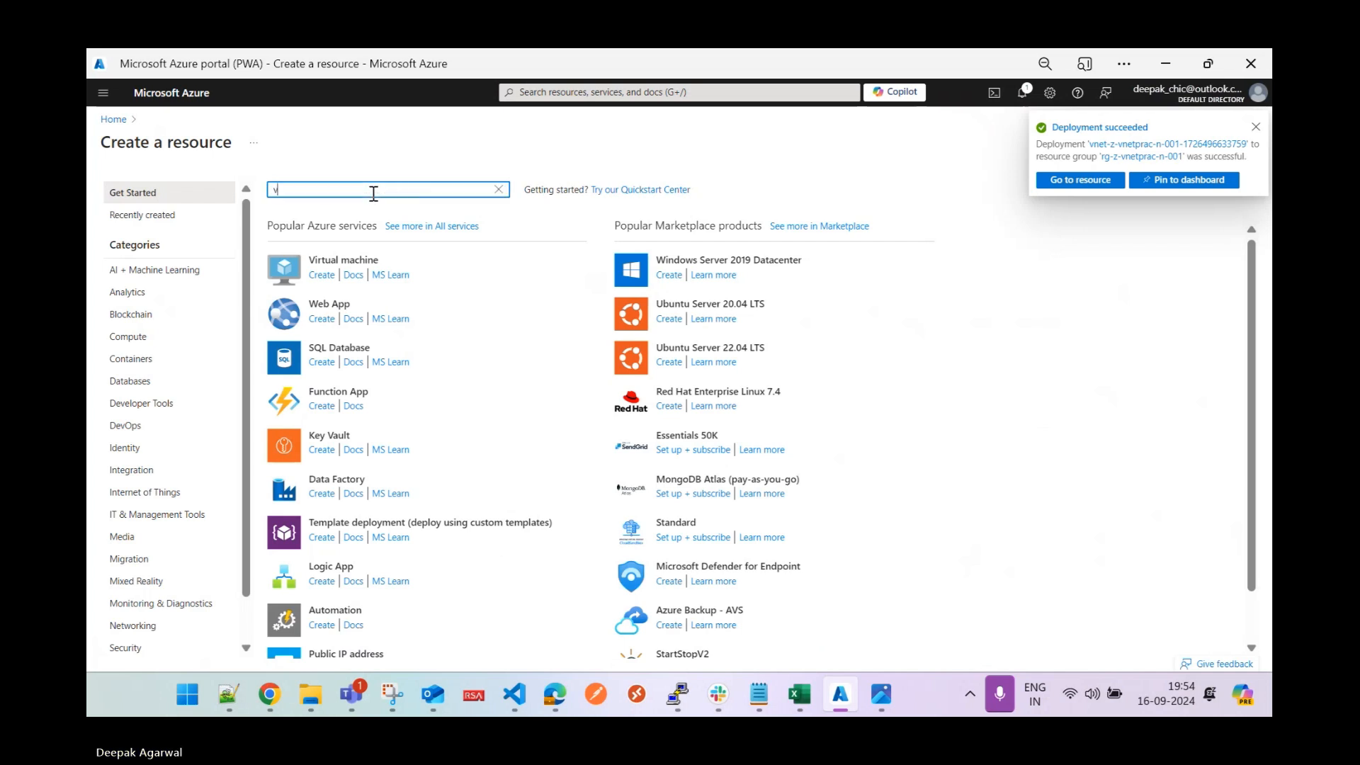
text(irtual)
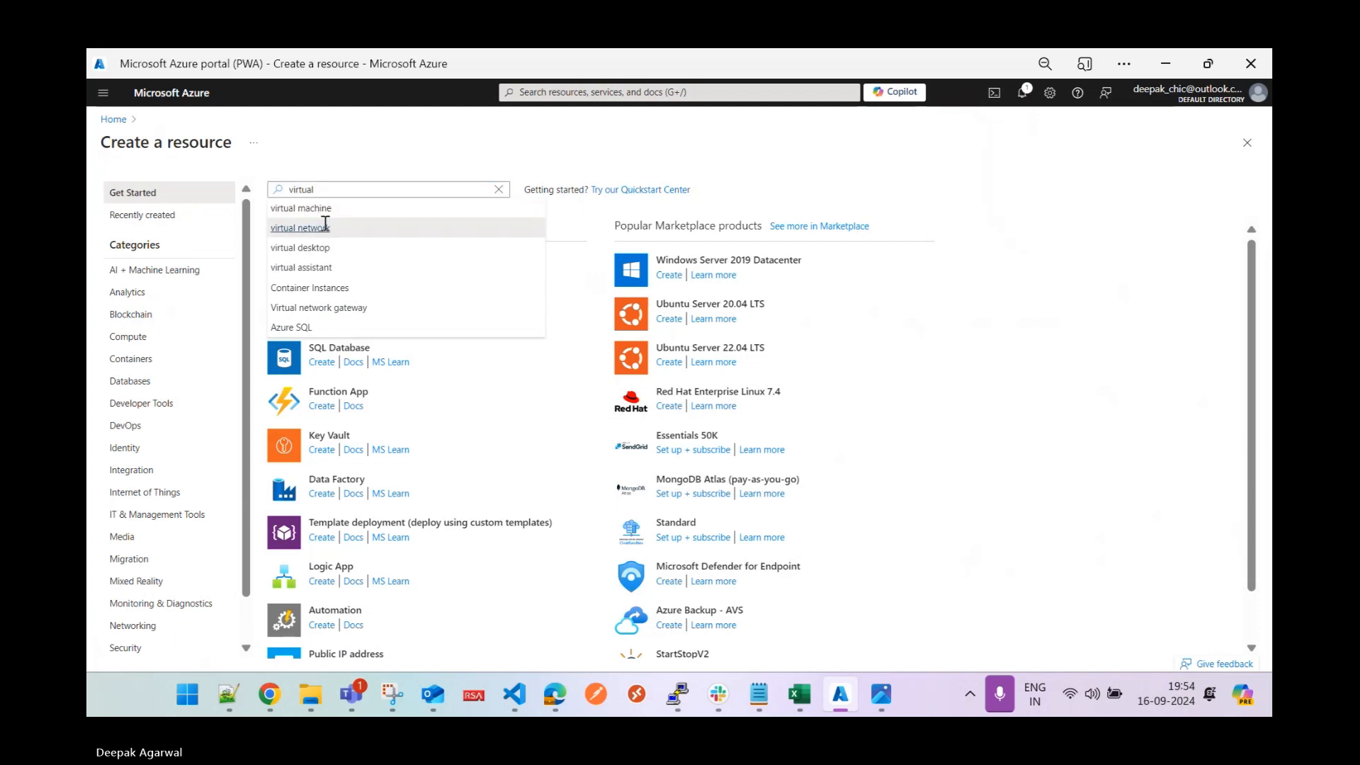
click(319, 228)
click(473, 174)
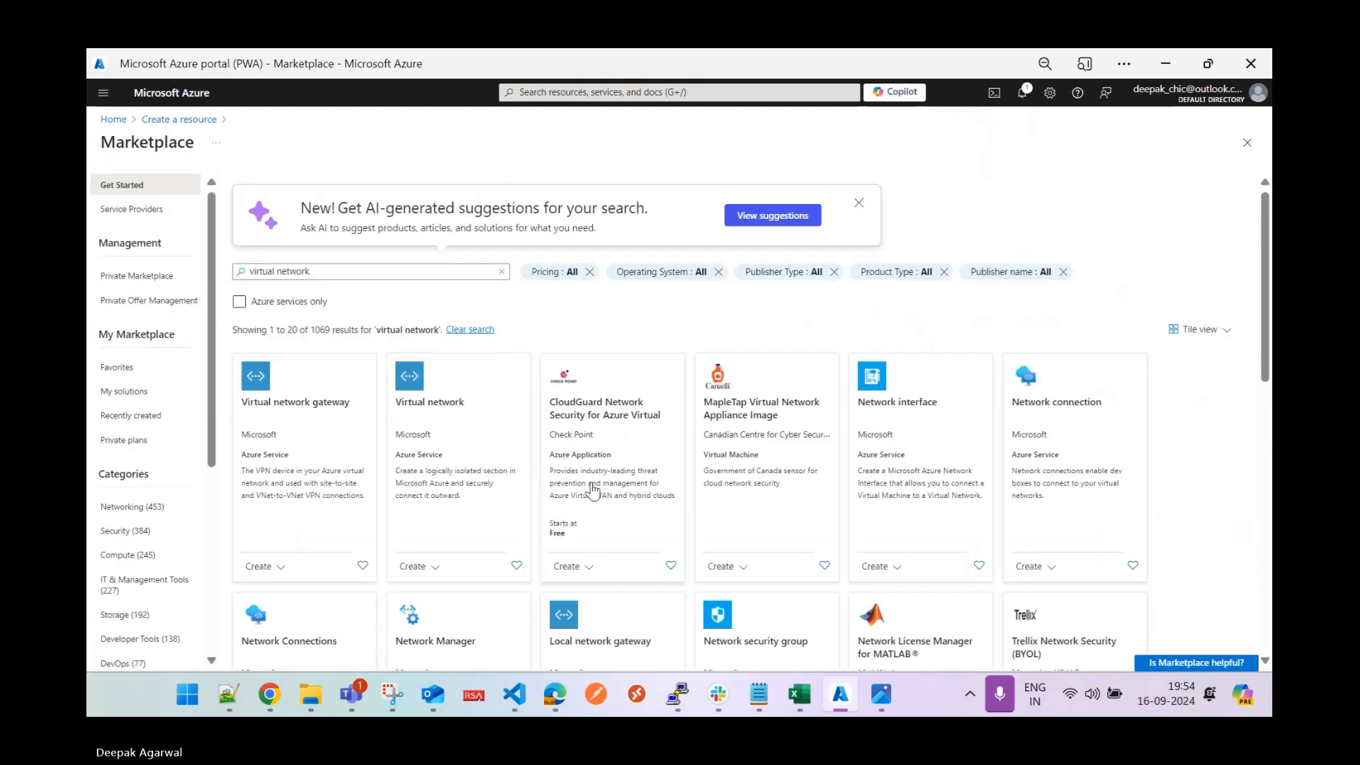
click(449, 417)
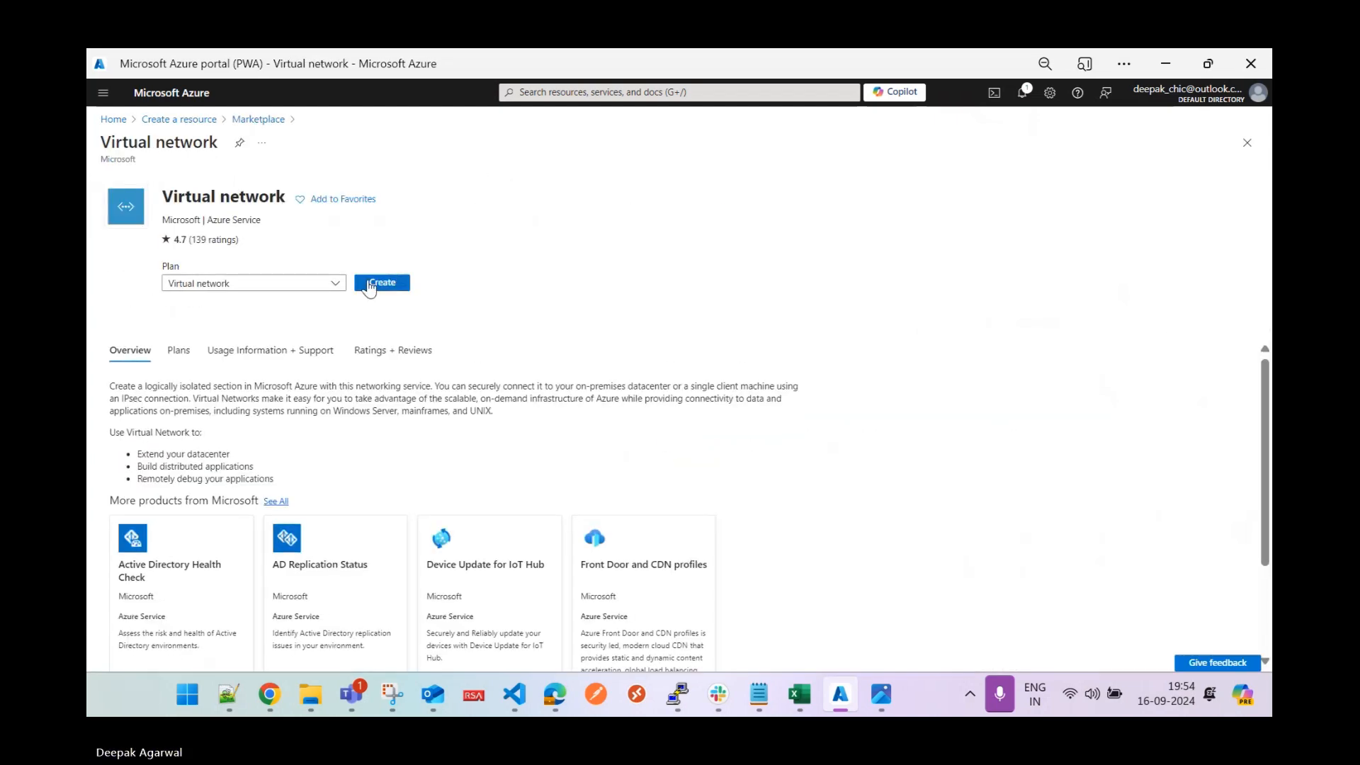
click(379, 282)
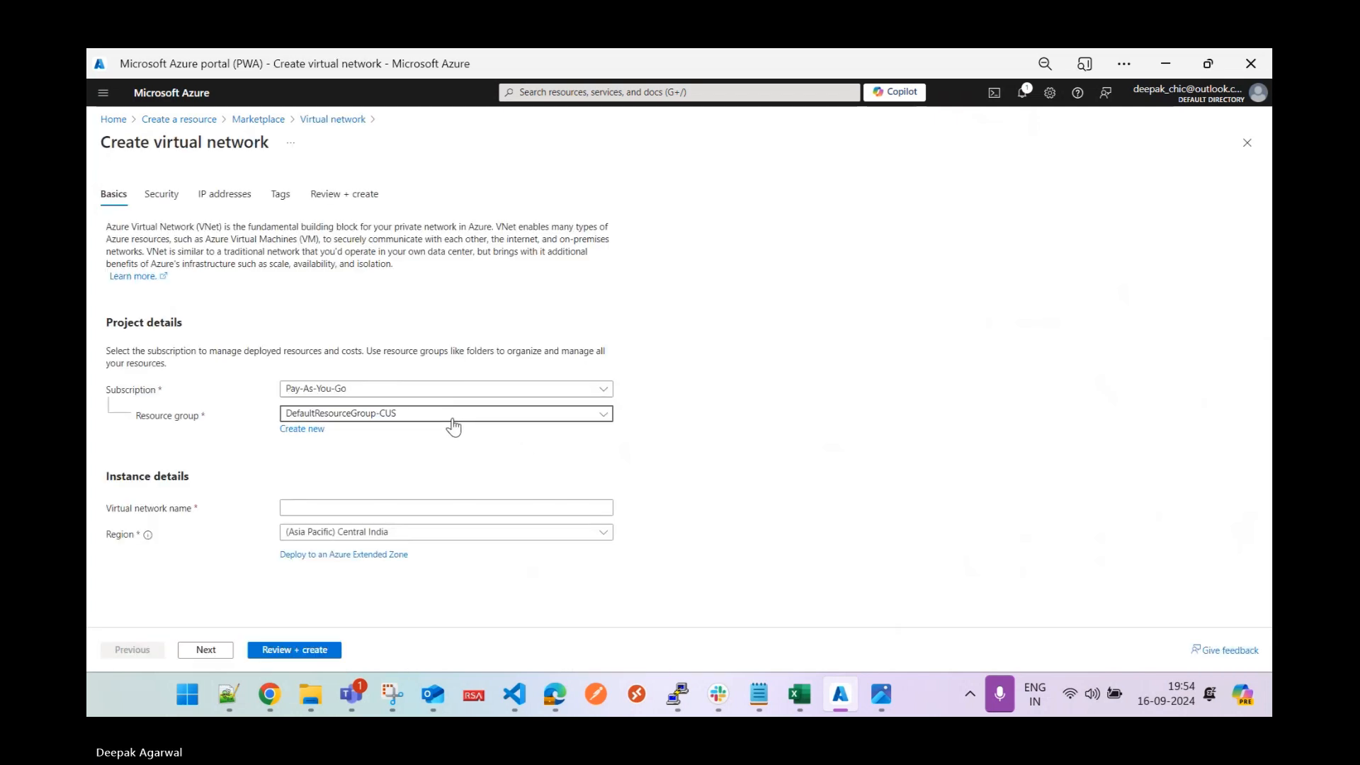
Name the network vnet-z-vnetprac-n-002 in rg-z-vnetprac-n-002, East US 2, and continue to Security.
click(515, 414)
click(403, 590)
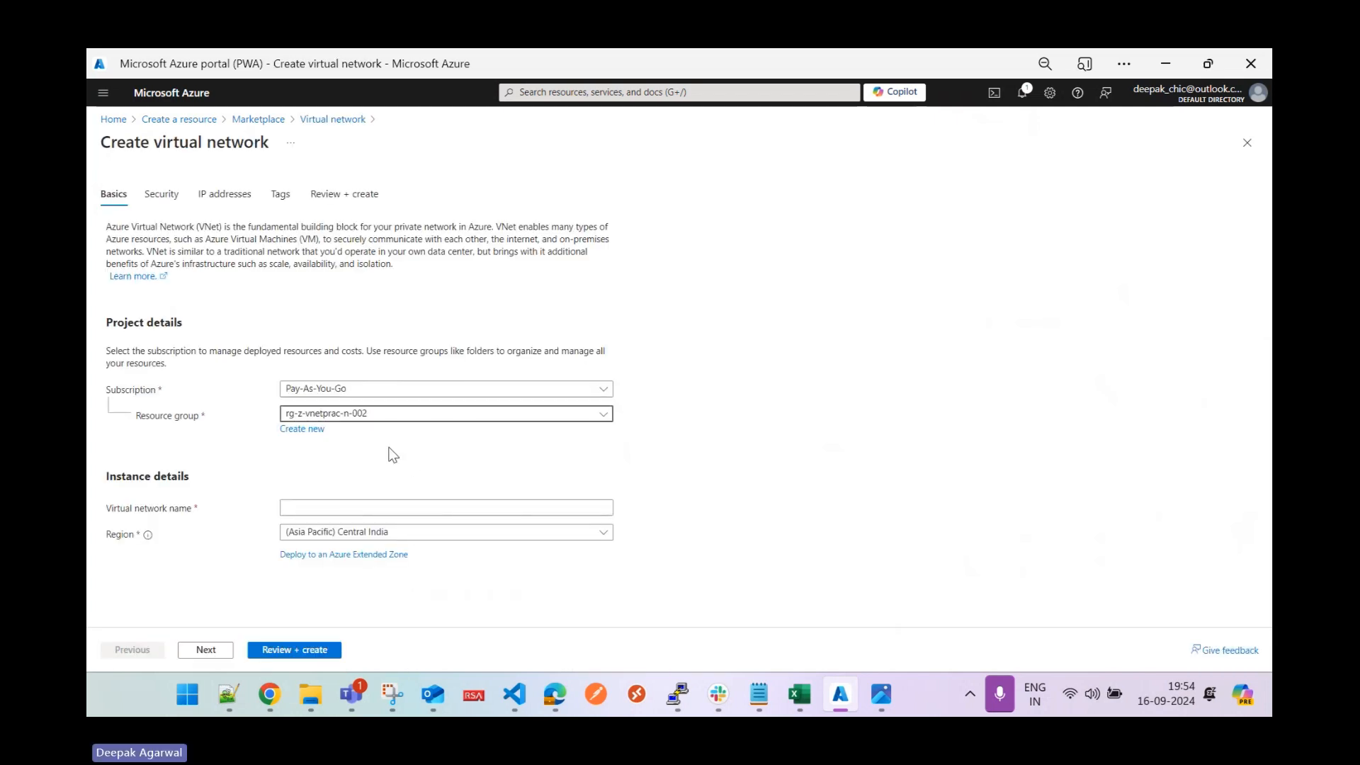
click(374, 509)
text(v)
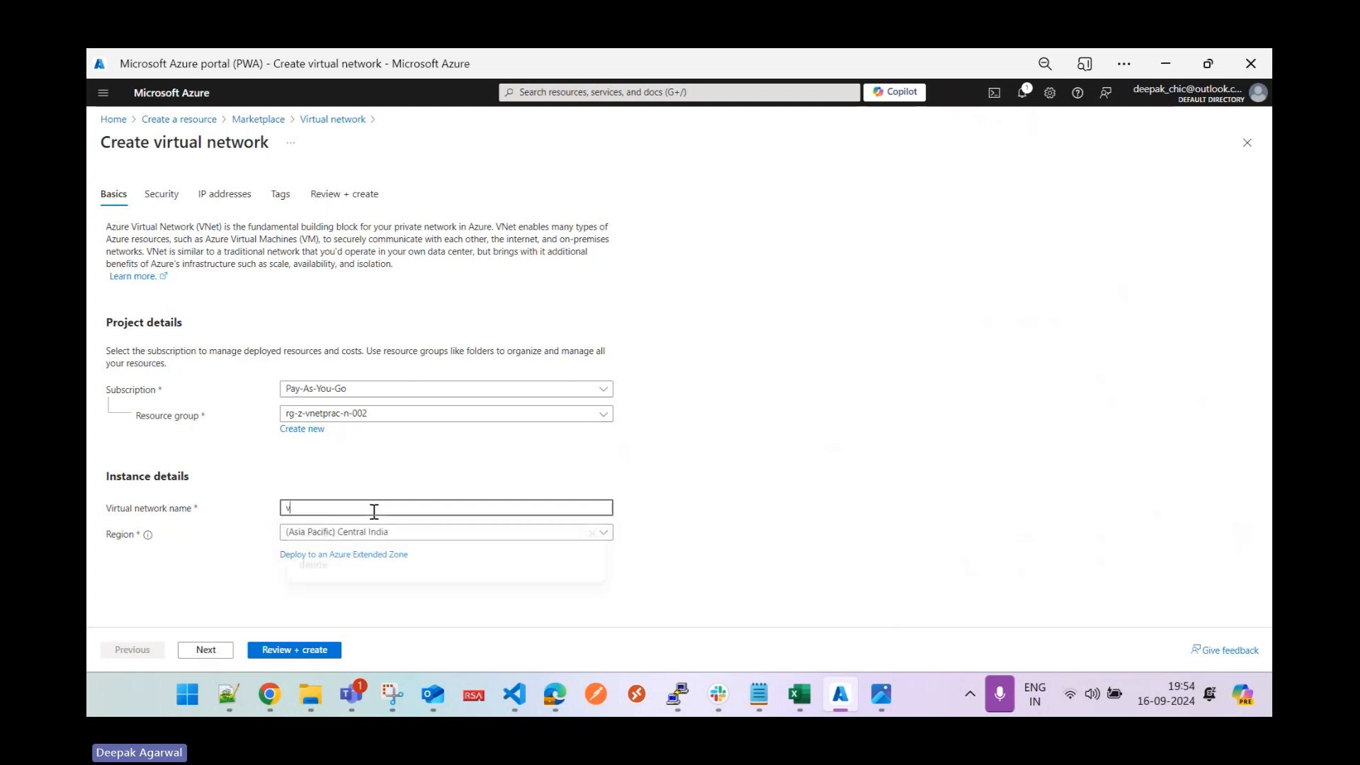
text(net-)
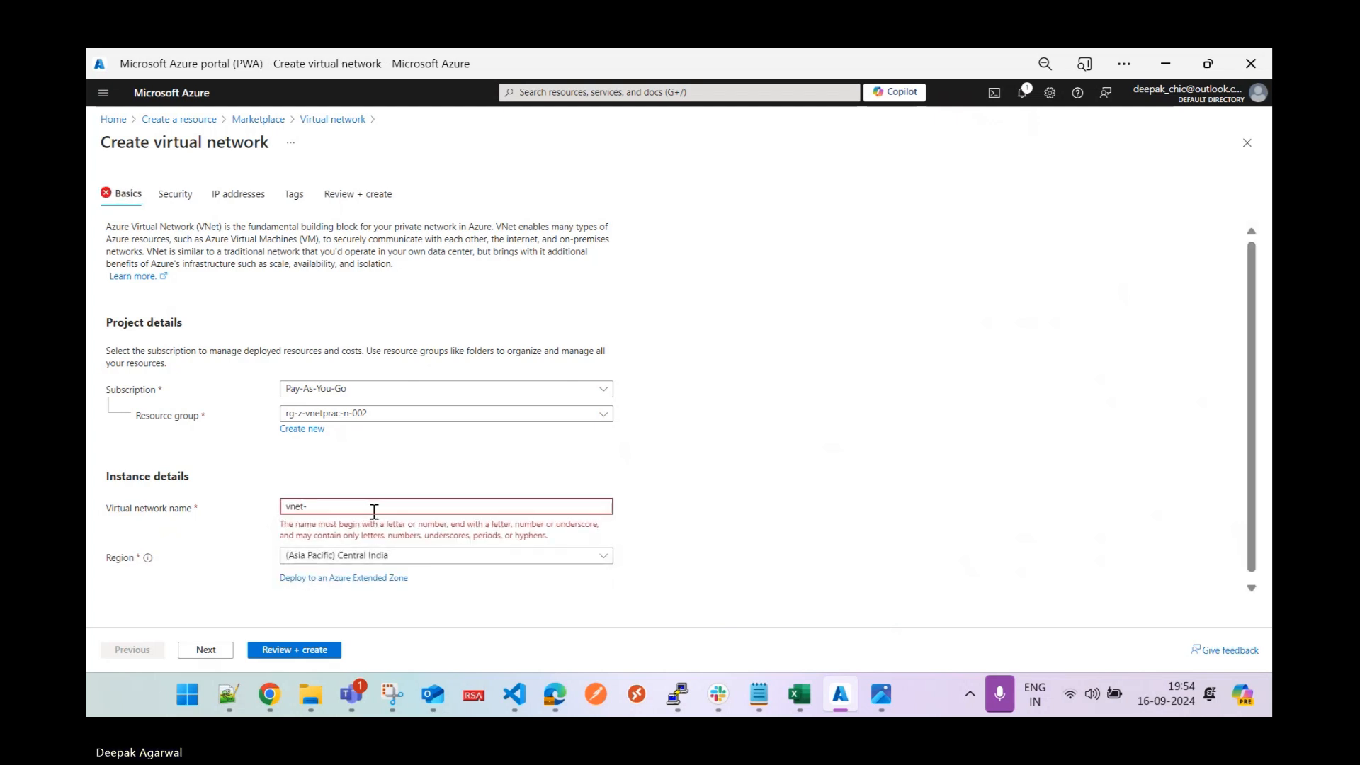
text(z-v)
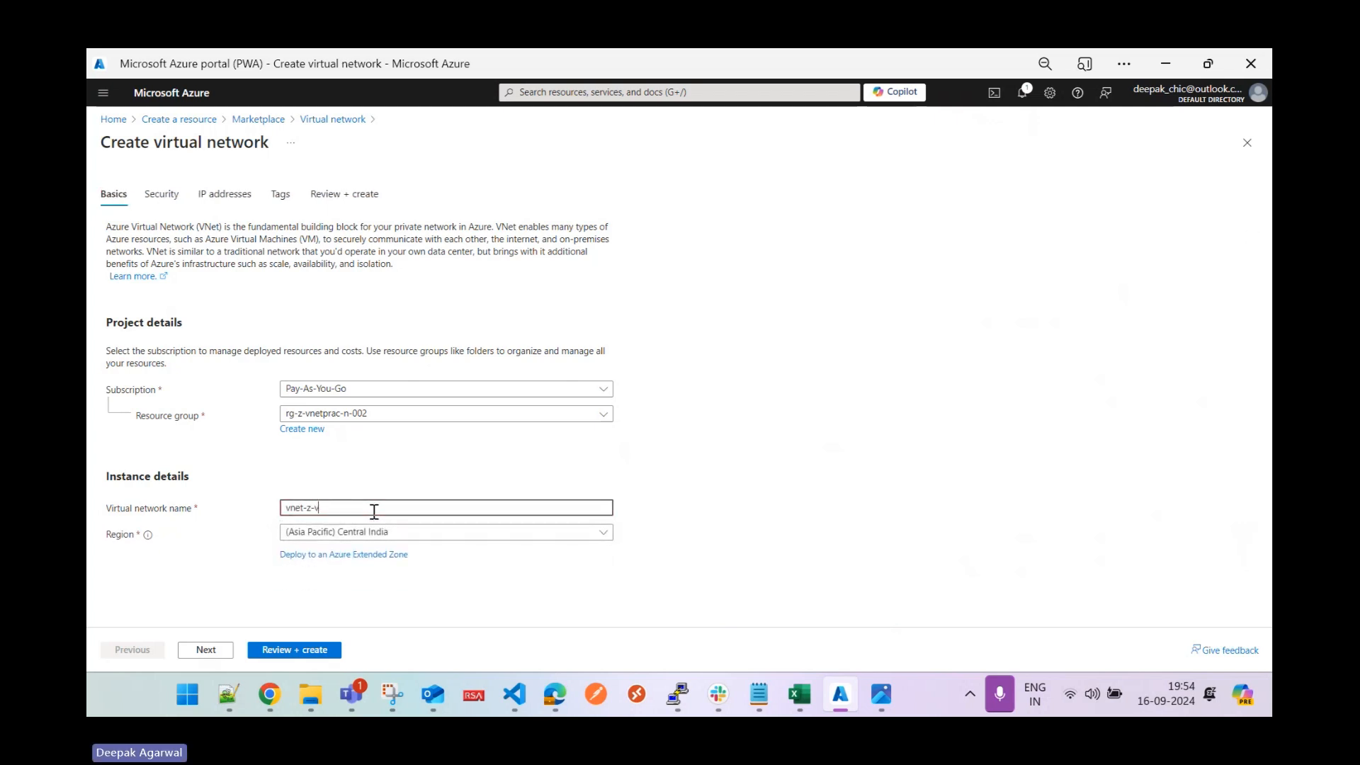
text(ne)
key(BackSpace)
text(netprac)
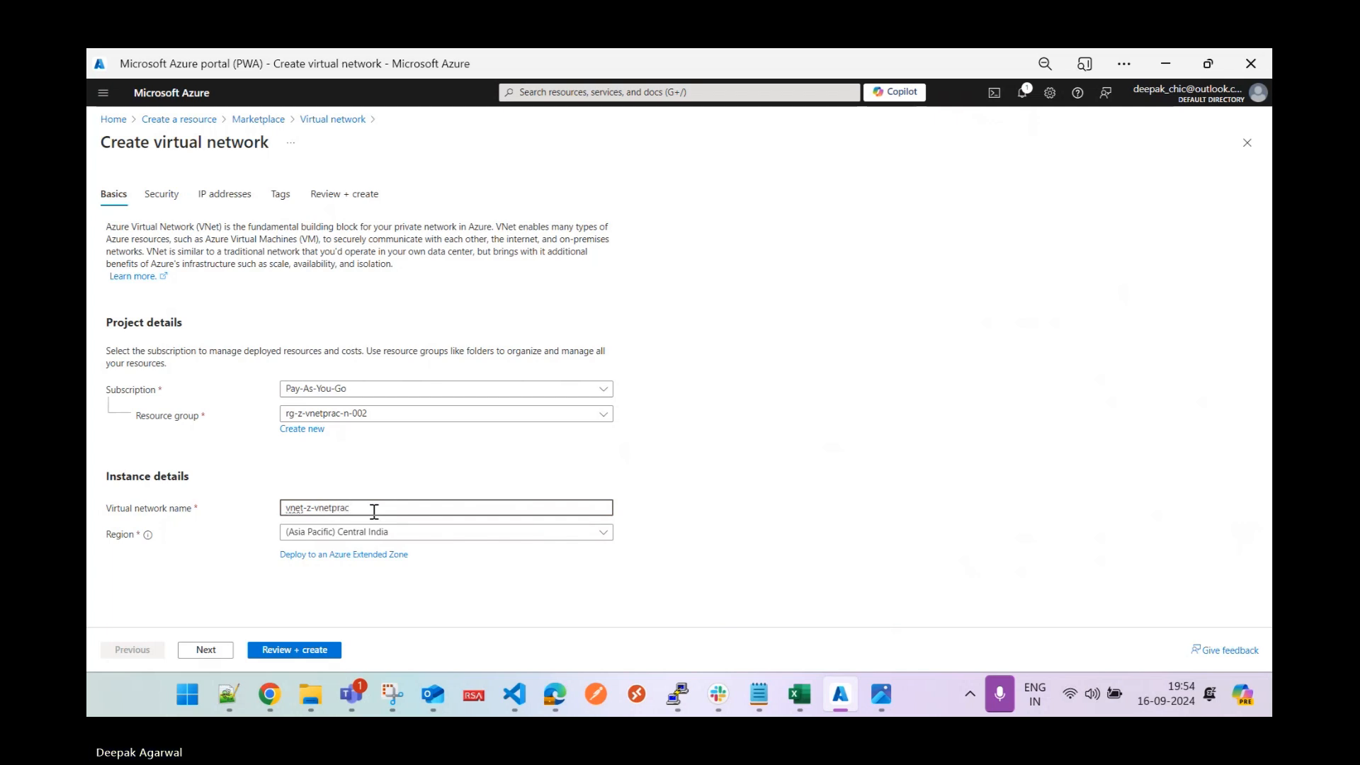
text(-)
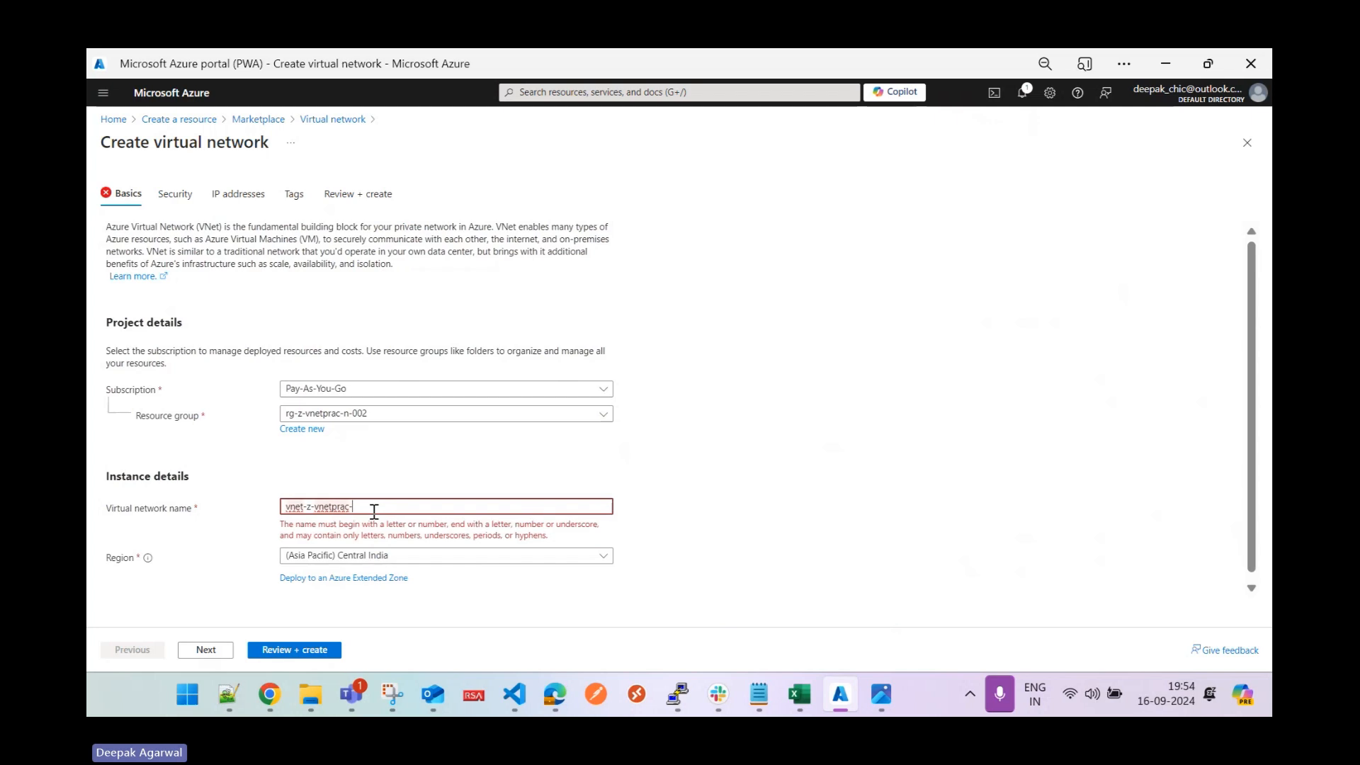
text(n-002)
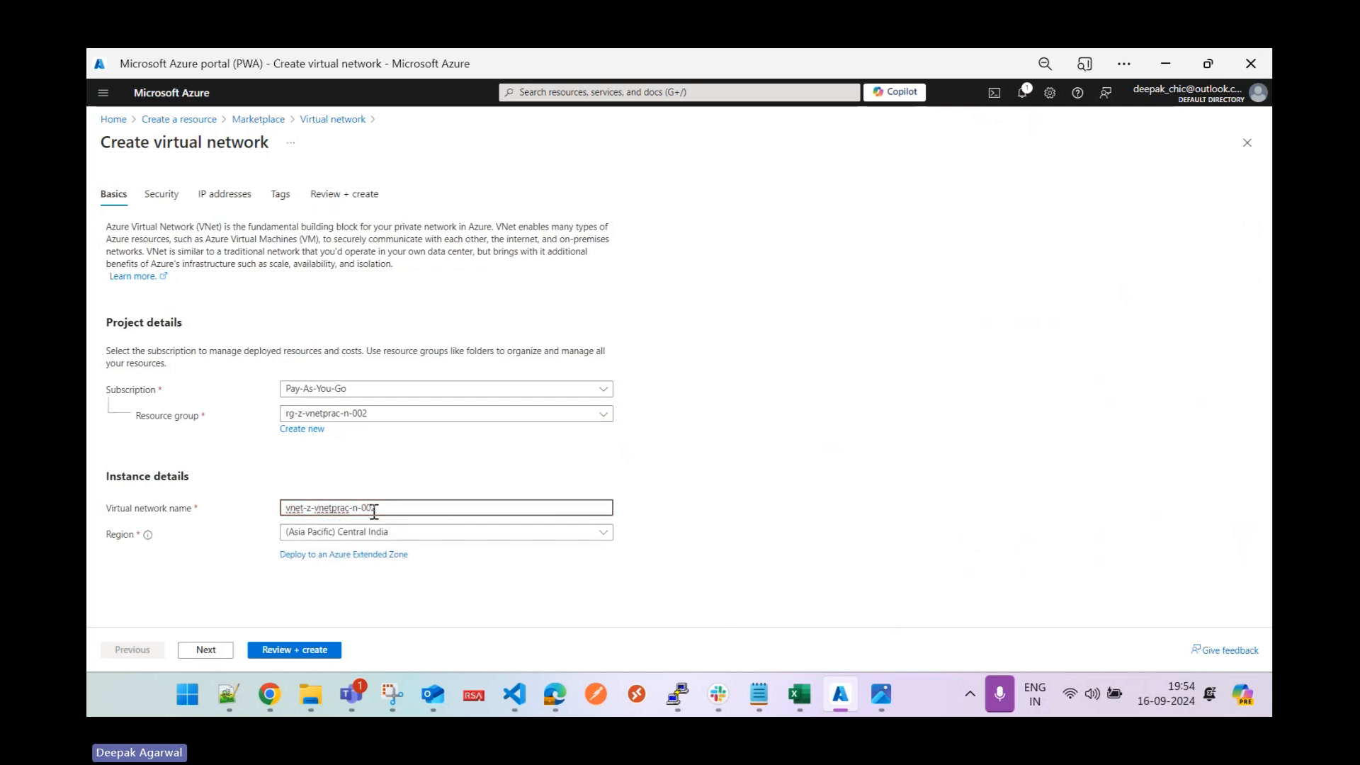
click(410, 532)
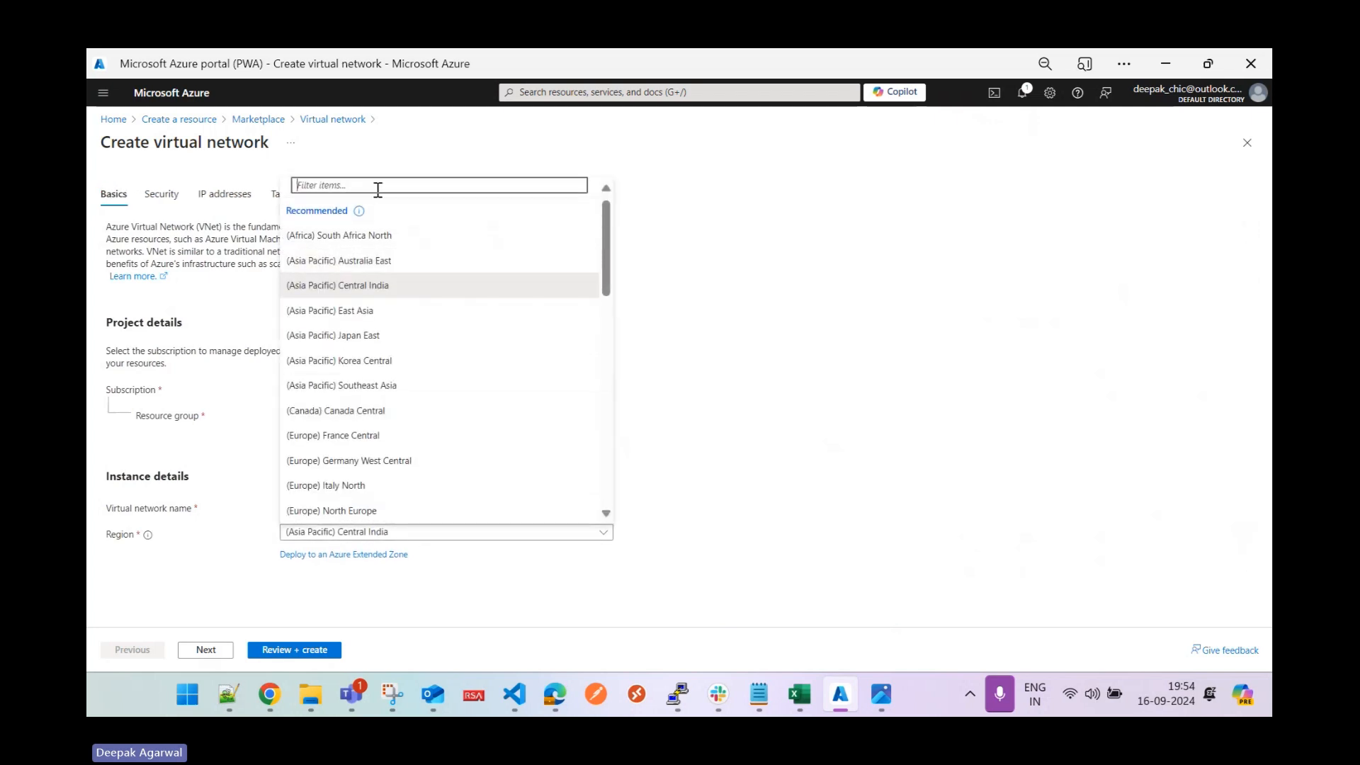
text(eastus)
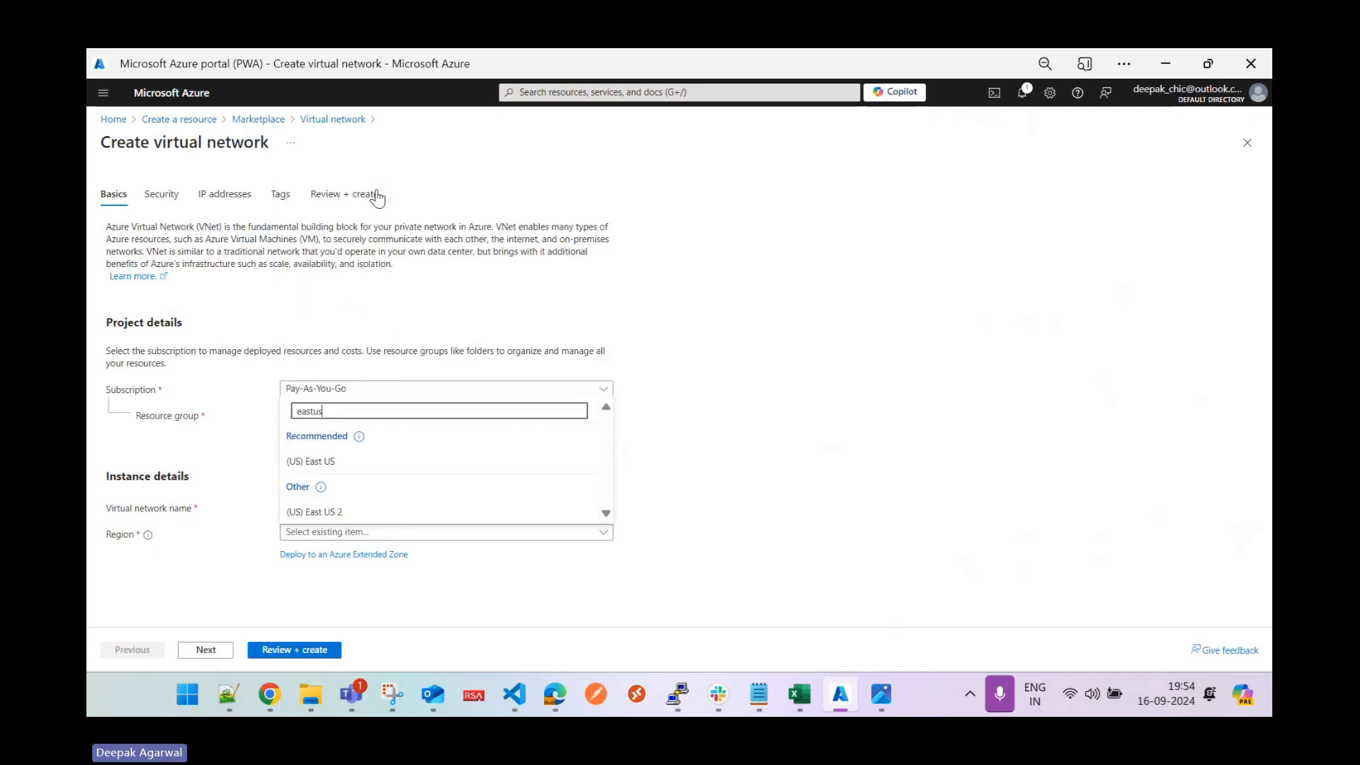
click(336, 510)
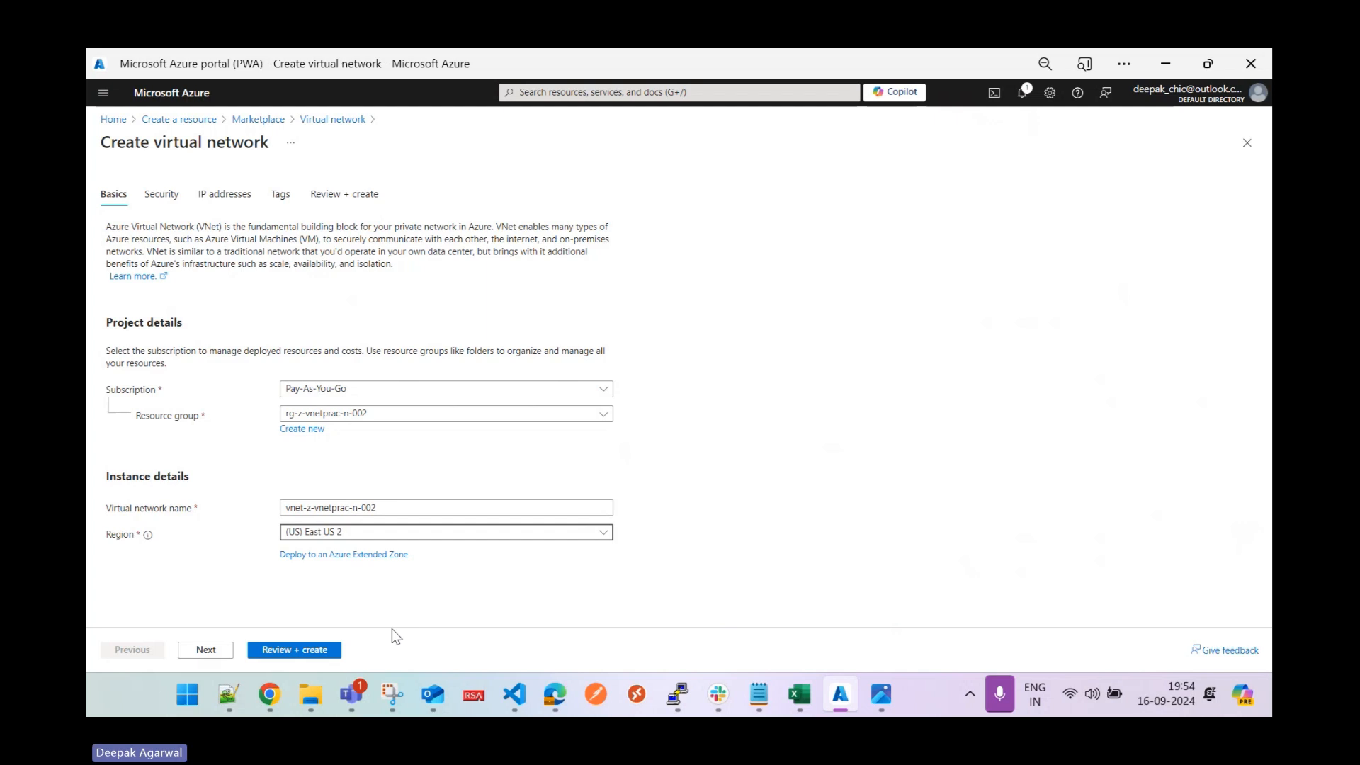
click(205, 650)
Shrink the second network's address space to /22 and rename the default subnet to VMResource.
click(205, 649)
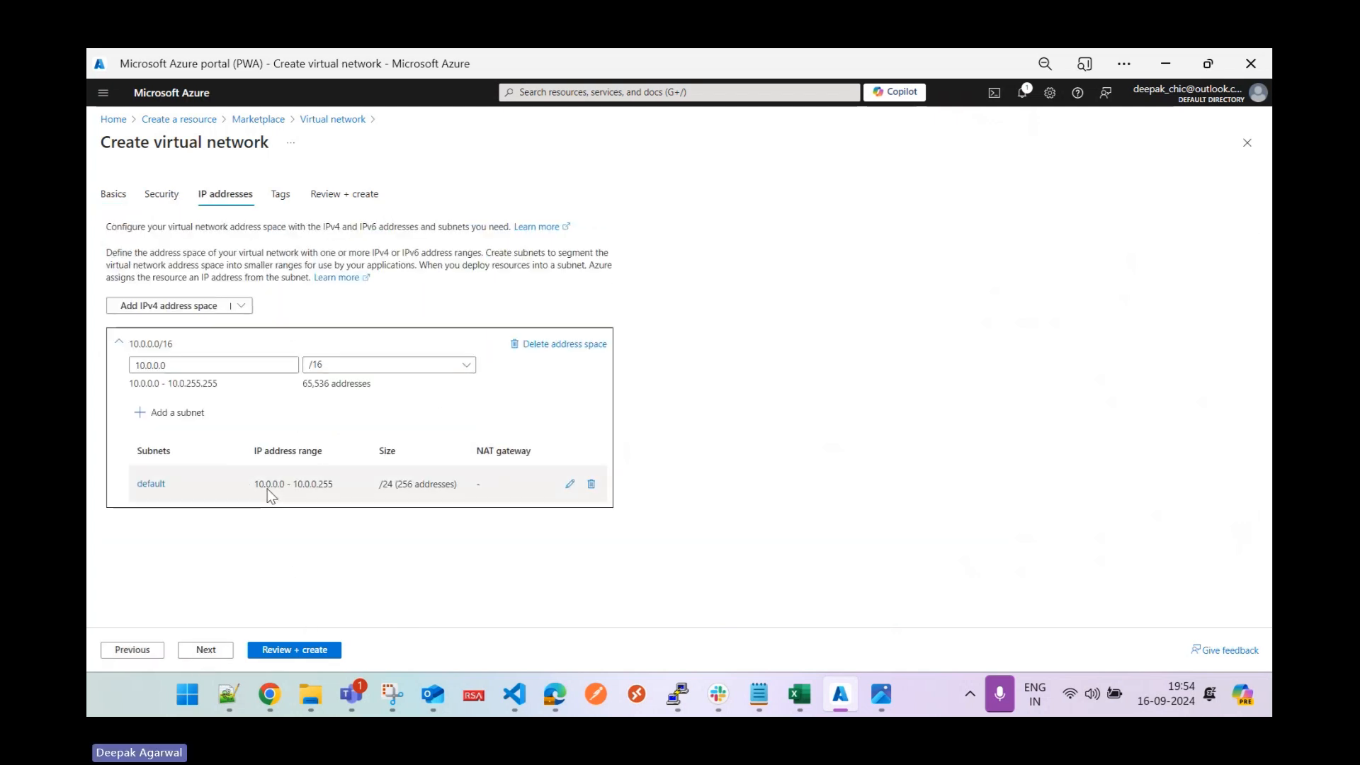
click(568, 485)
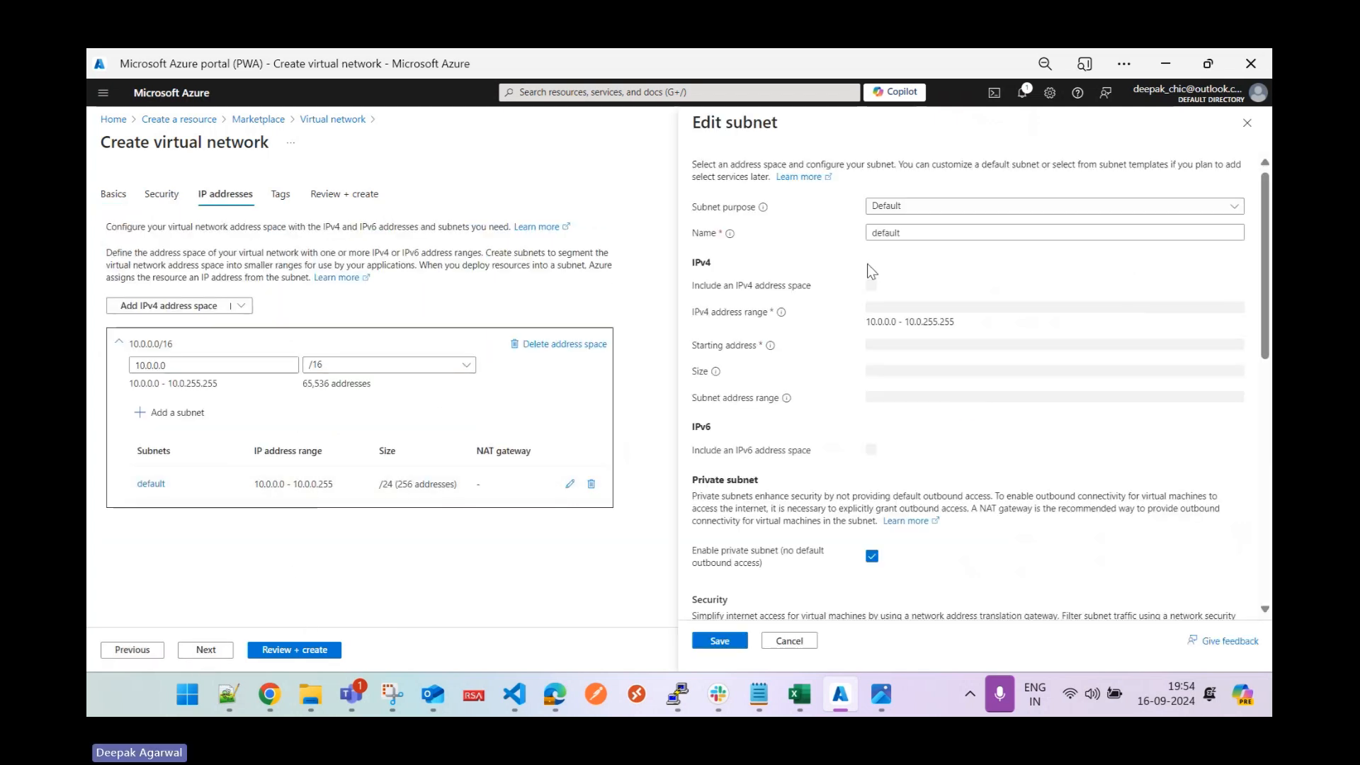
click(433, 364)
click(503, 345)
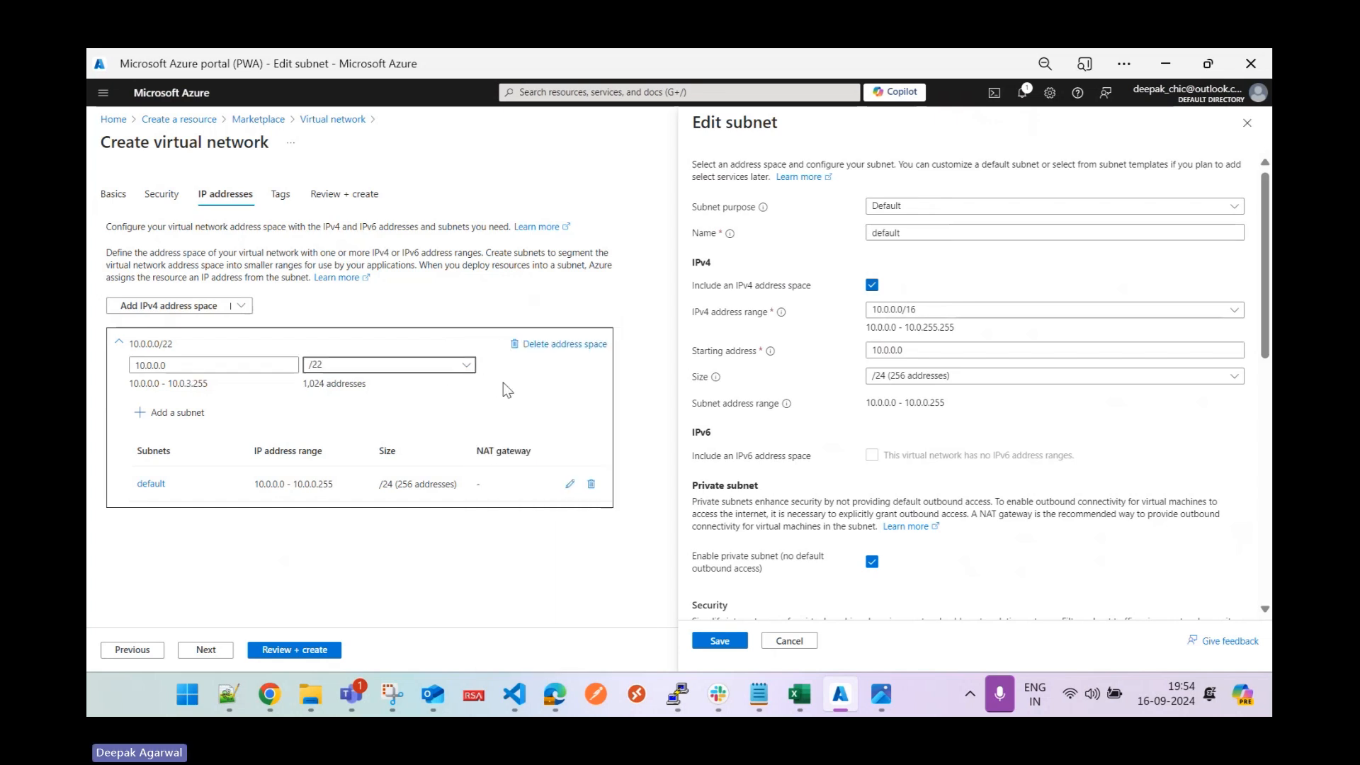
drag(910, 233, 792, 229)
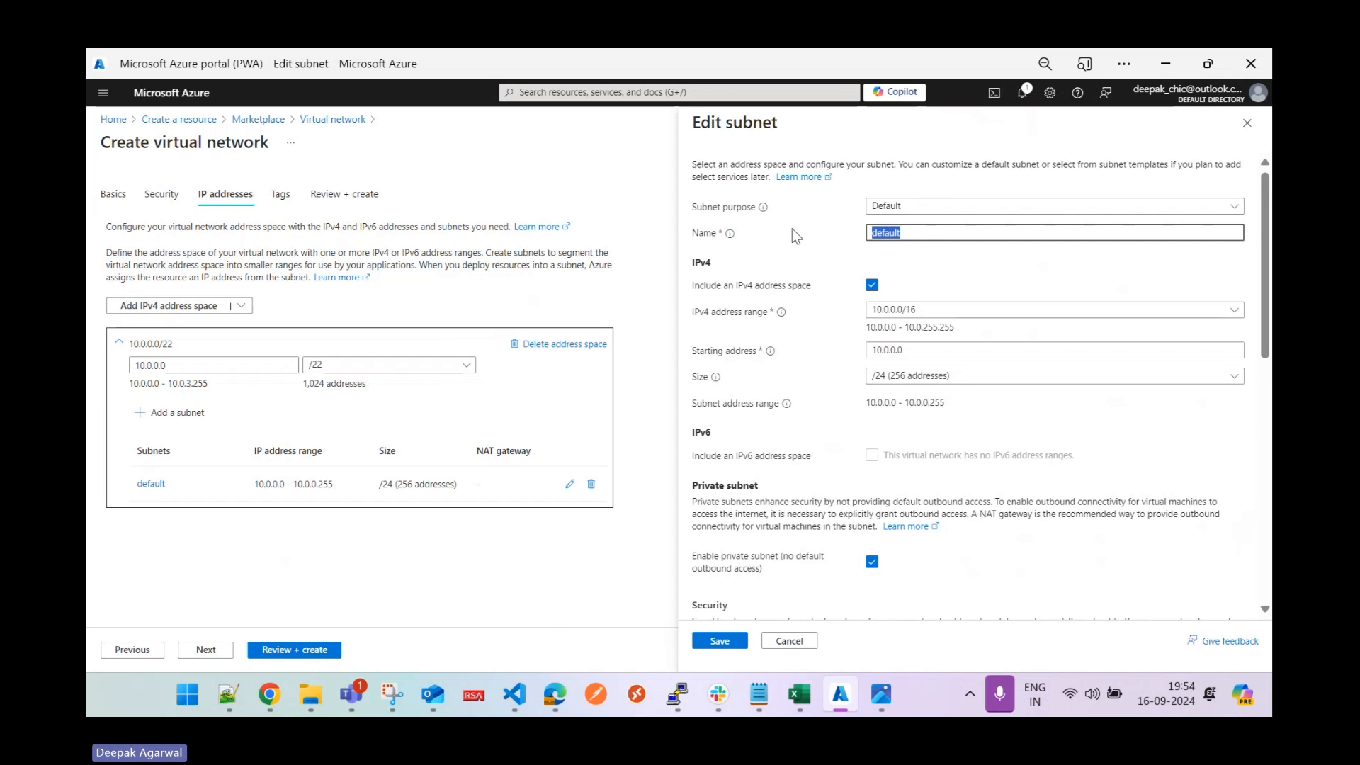
text(VMResource)
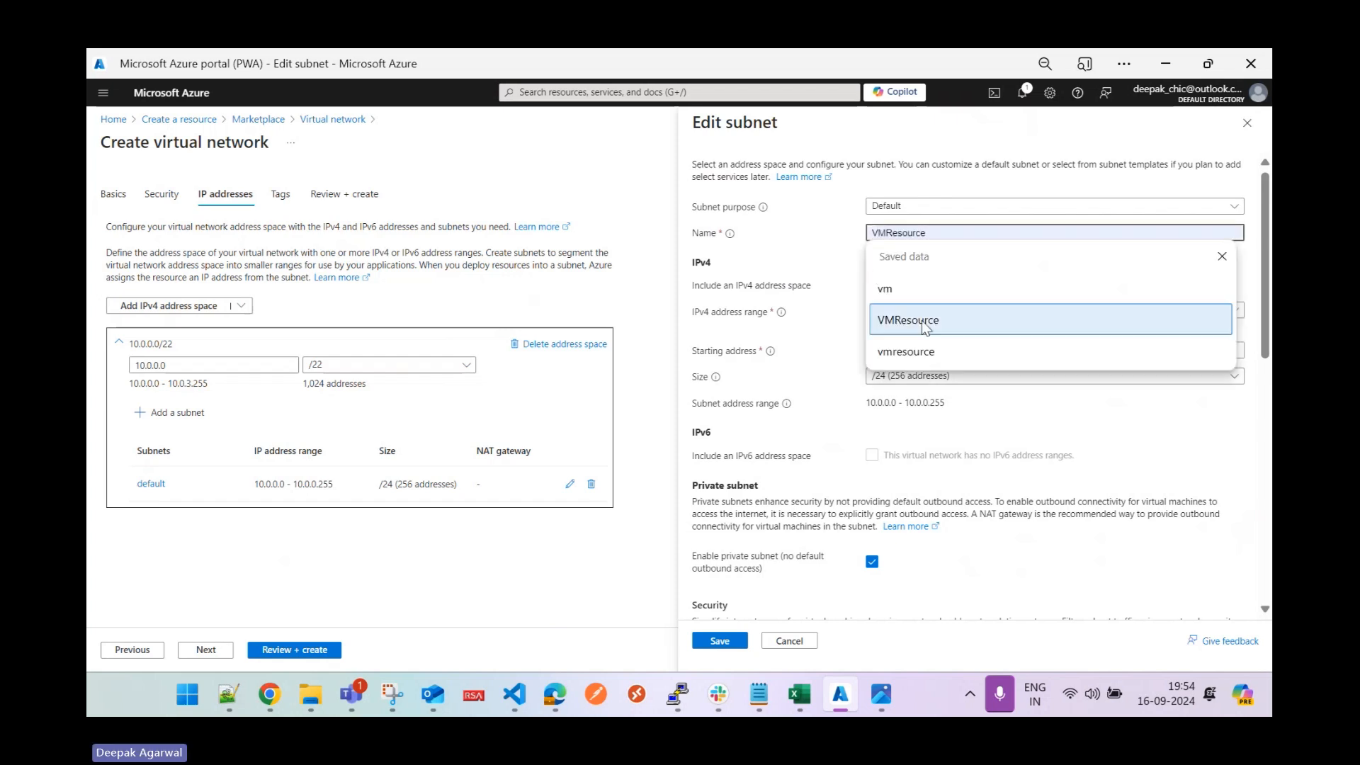
click(921, 320)
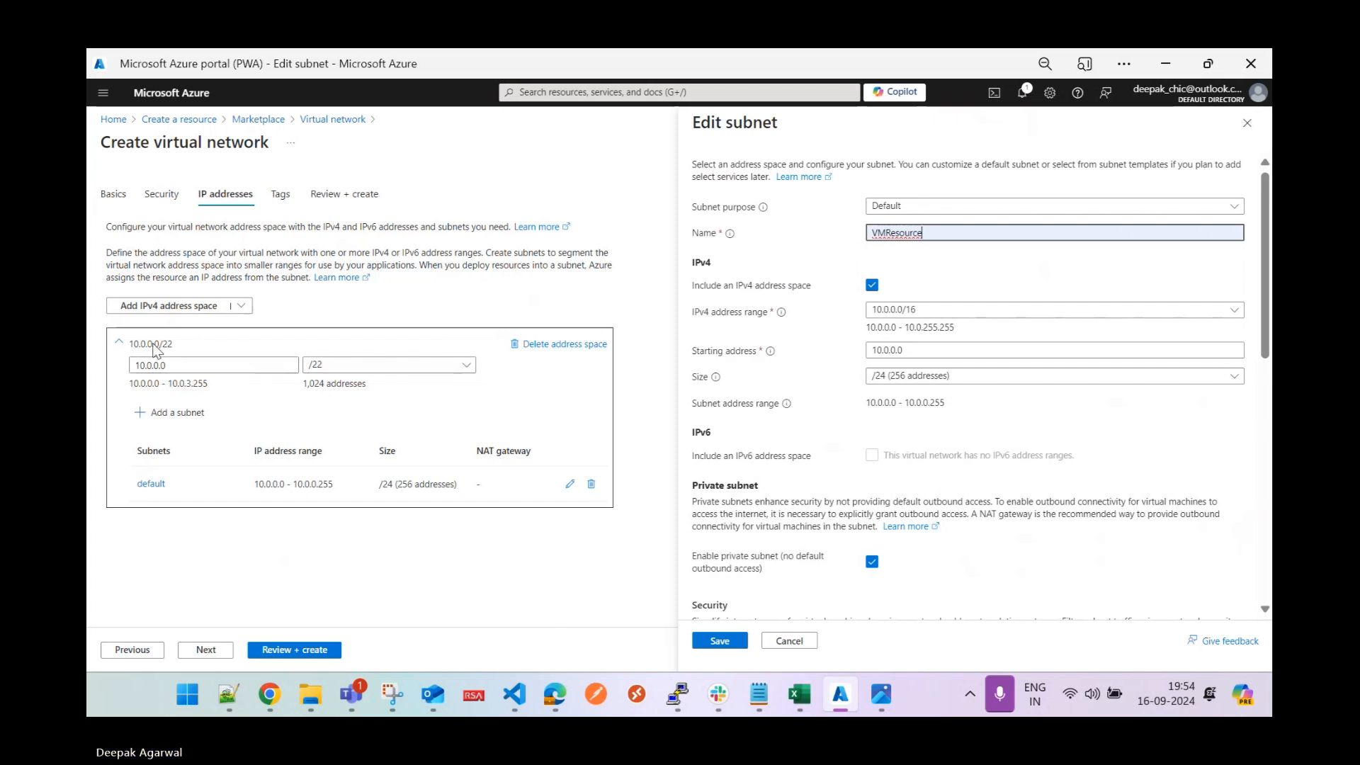
Start the address space at 192.168.0.0, then view the Tunnel Prac.jpg diagram for comparison.
drag(188, 365, 91, 371)
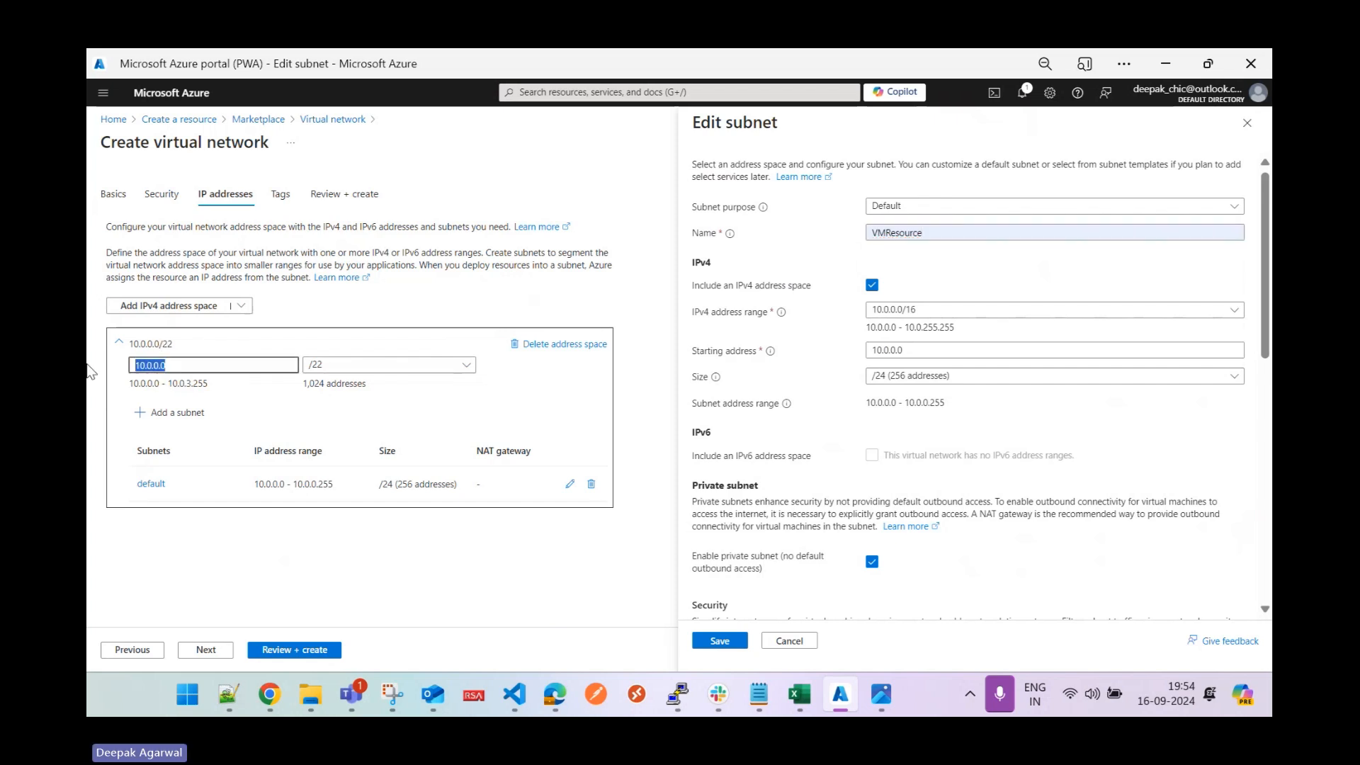
text(192)
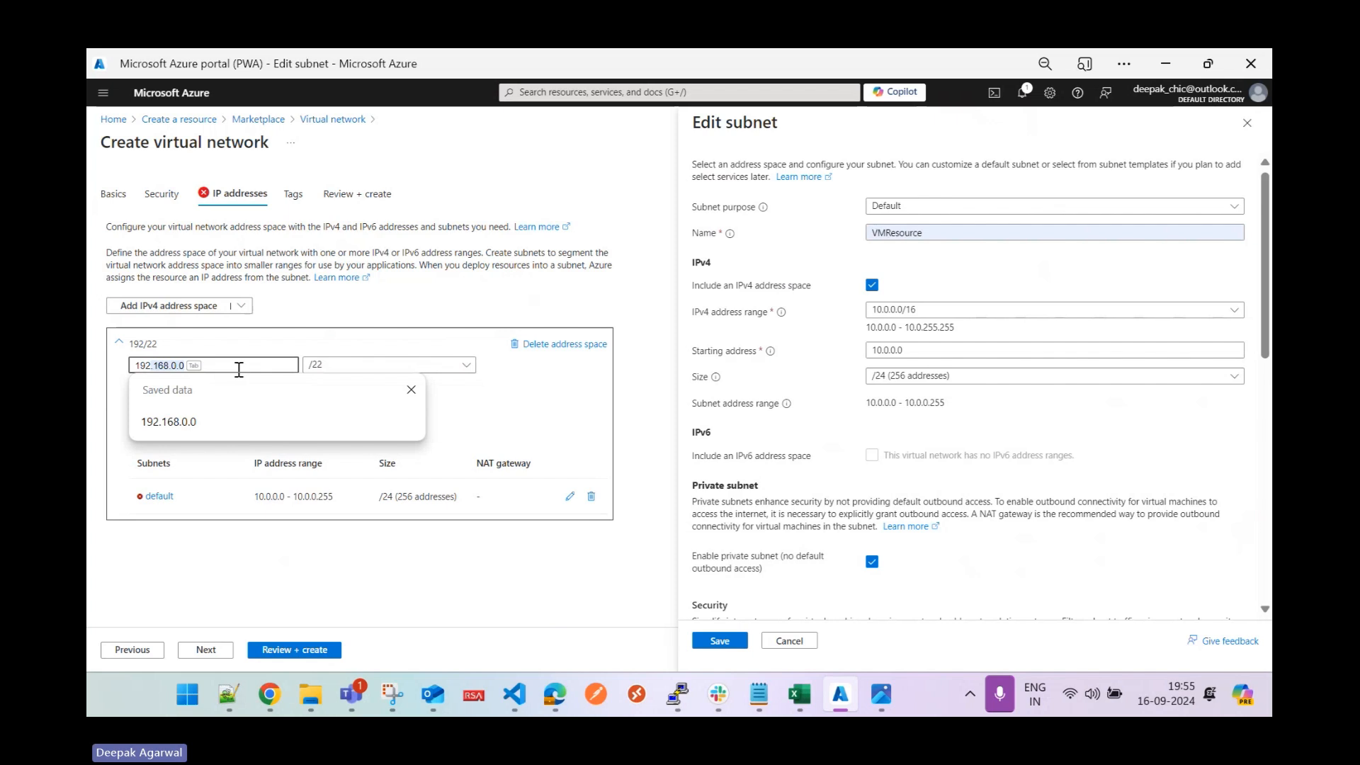
click(206, 425)
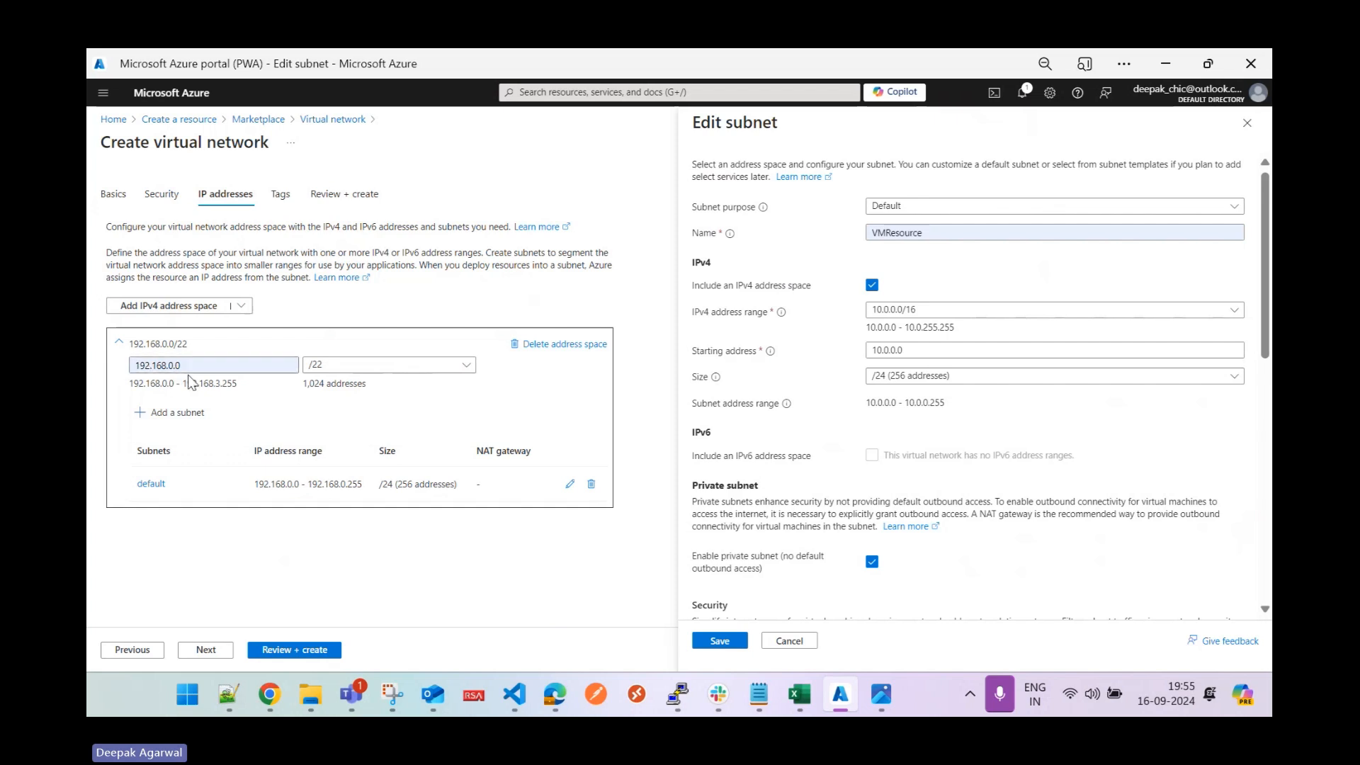
click(881, 694)
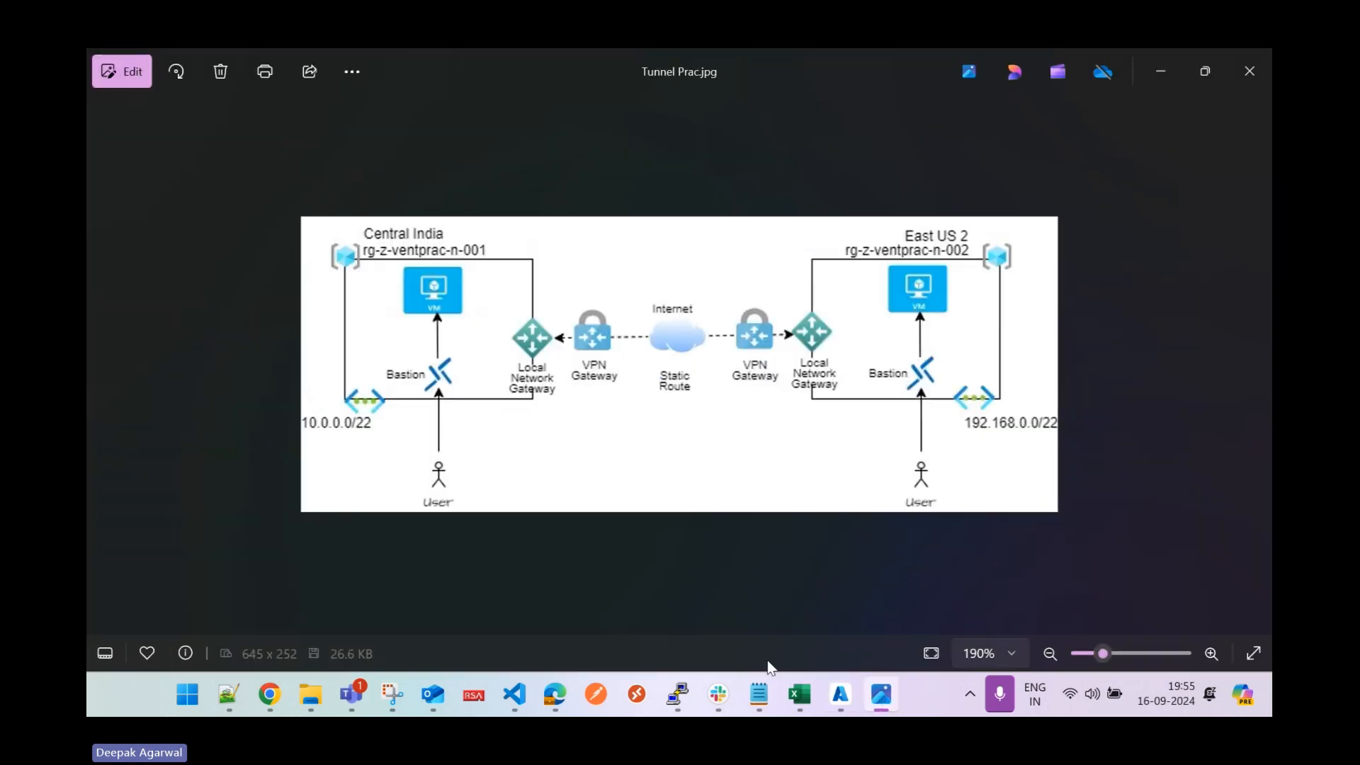